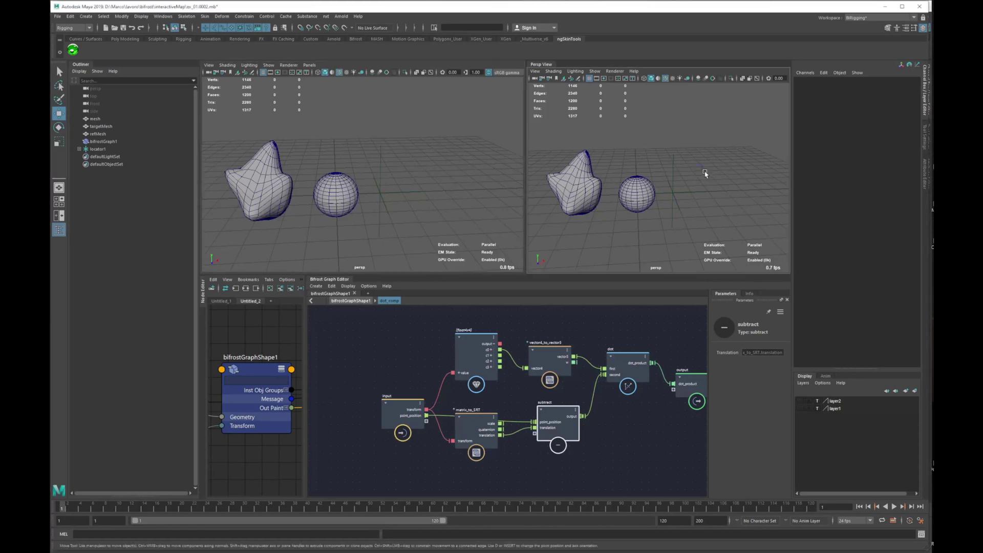
Select the locator beside the sphere and move it closer to the sphere to test its influence
drag(704, 173, 661, 186)
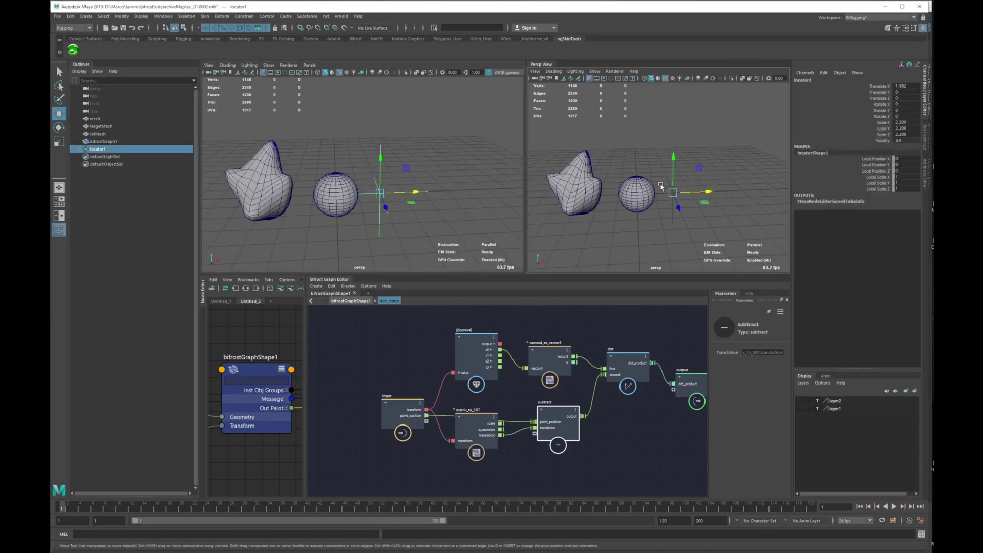
alt+drag(685, 213, 674, 213)
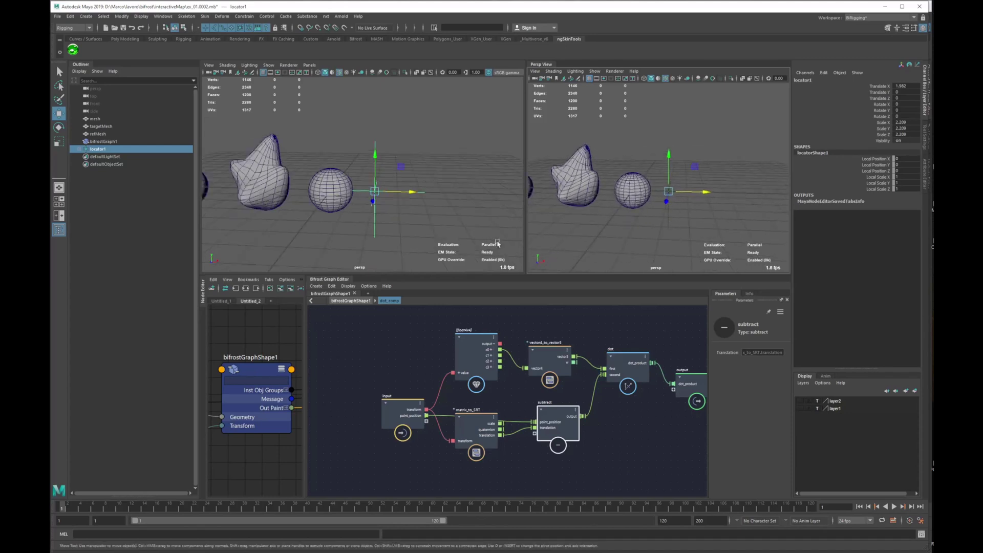
alt+drag(453, 203, 412, 198)
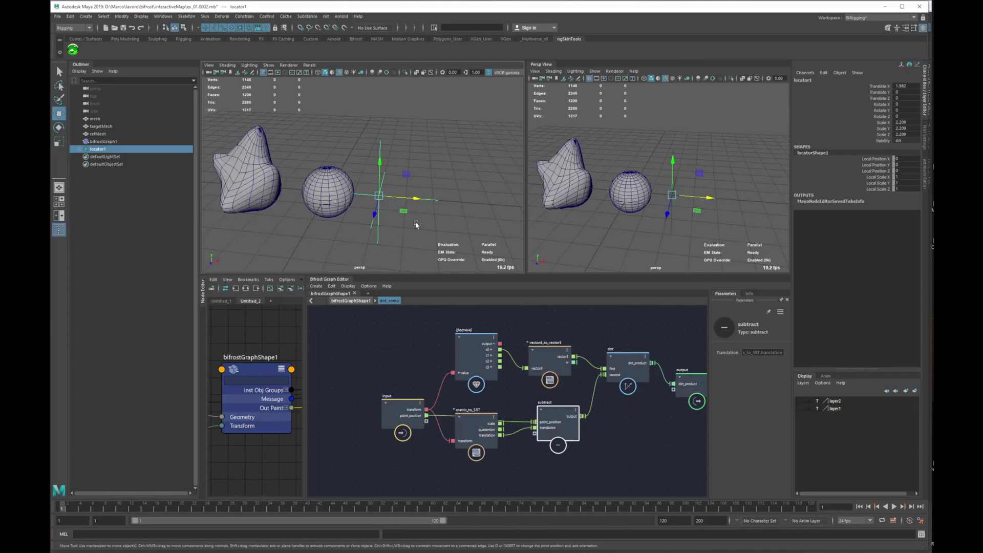
mouse_move(417, 198)
mouse_down()
mouse_move(361, 193)
mouse_move(376, 198)
mouse_move(369, 182)
mouse_move(358, 193)
mouse_move(401, 190)
mouse_up()
key(e)
key(w)
Edit the radius switch attribute of bifrostGraphShape1 and clear the selection
click(258, 376)
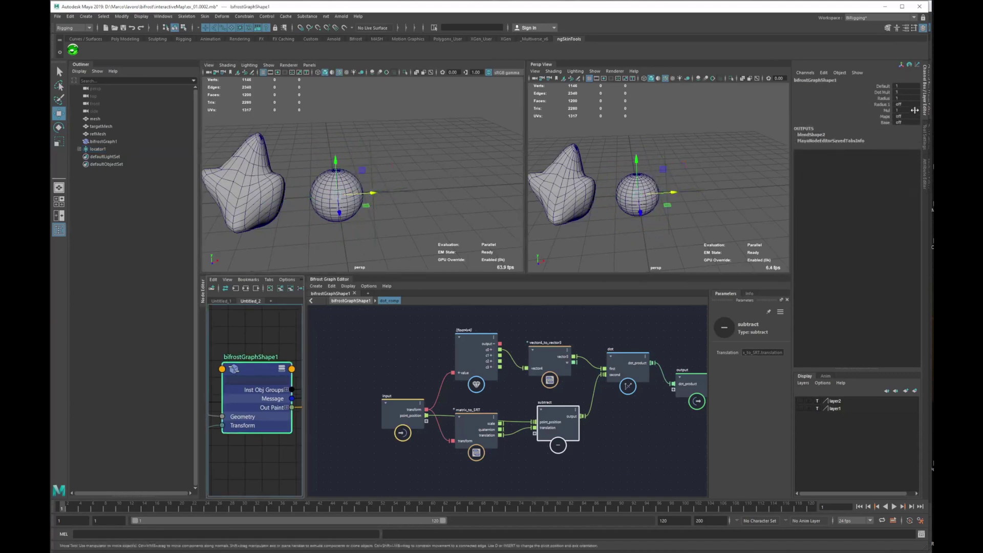
double_click(916, 105)
key(Return)
click(364, 141)
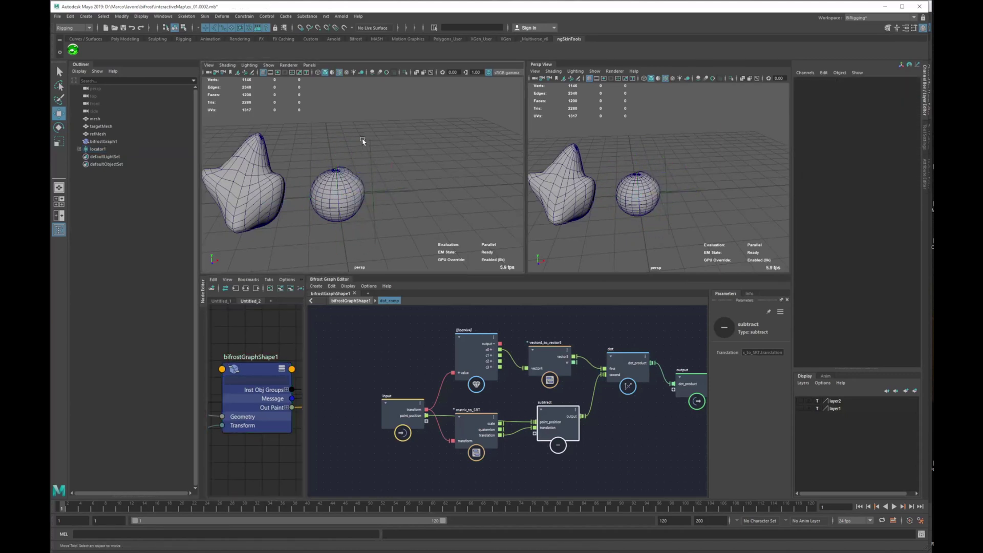
Move and rotate the locator near the sphere to about 1.468, -0.051, -0.549 with Rotate Y about 30.23
click(370, 149)
drag(371, 195, 360, 172)
alt+drag(360, 172, 369, 197)
key(e)
key(w)
Return to the top-level Bifrost graph, then open the dot_comp compound and examine its nodes
click(358, 302)
mouse_move(511, 406)
alt+middle_down()
mouse_move(500, 390)
mouse_move(509, 406)
mouse_move(492, 407)
alt+middle_up()
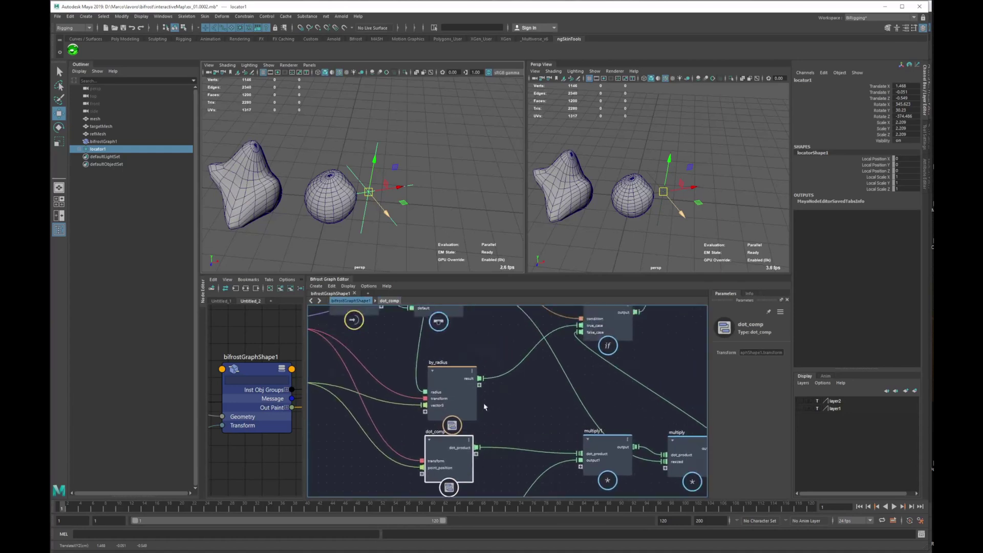
drag(455, 404, 458, 392)
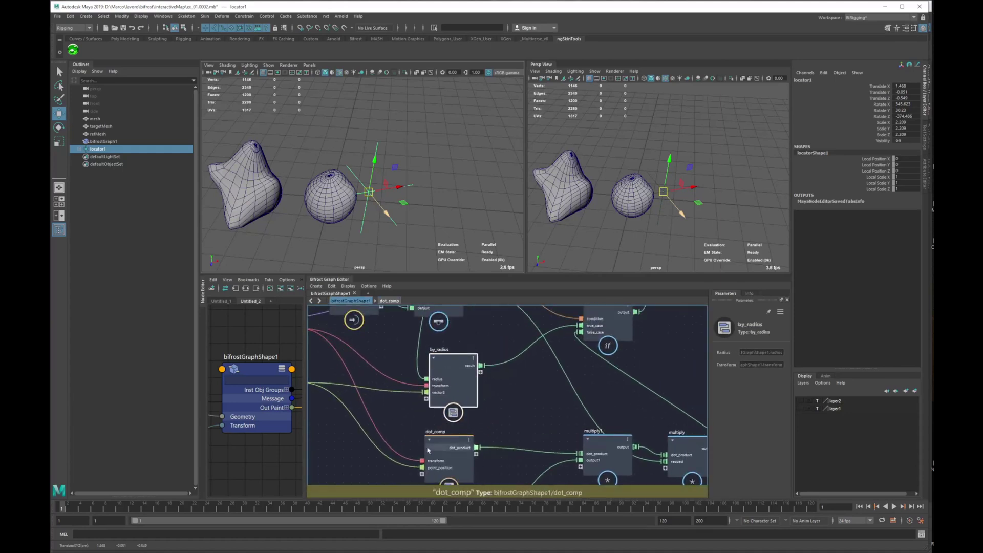
drag(455, 442, 454, 444)
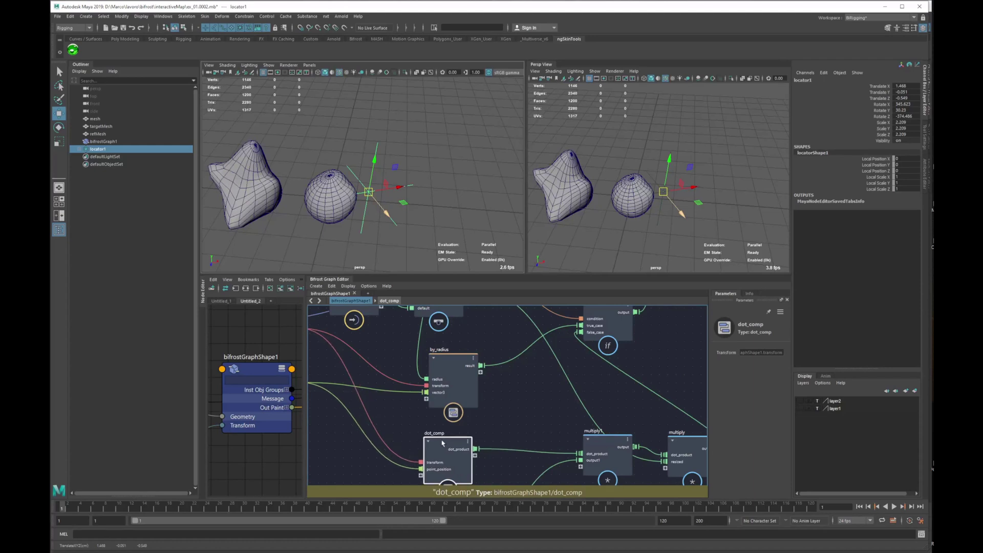
double_click(446, 456)
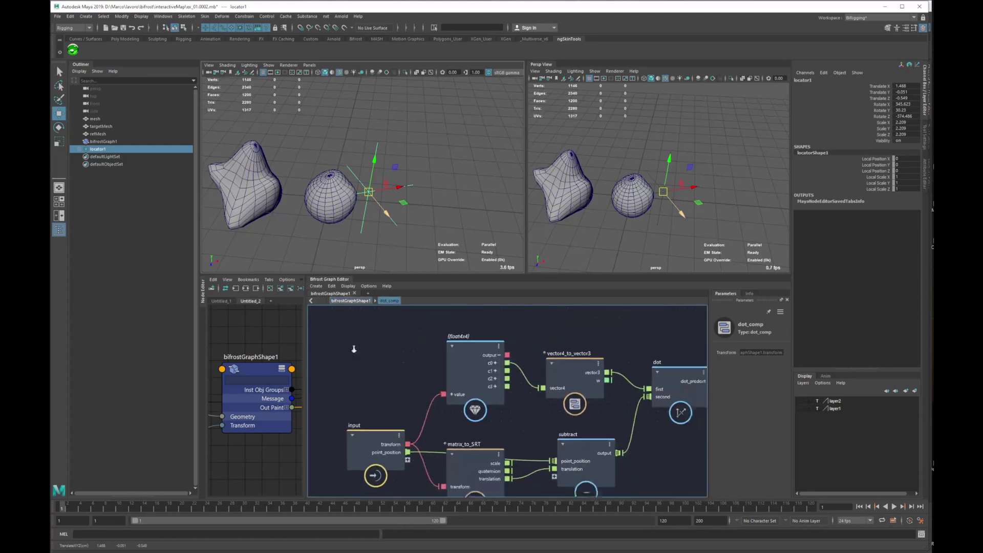
alt+right_drag(353, 349, 333, 343)
alt+middle_drag(449, 405, 425, 398)
alt+right_drag(432, 409, 437, 411)
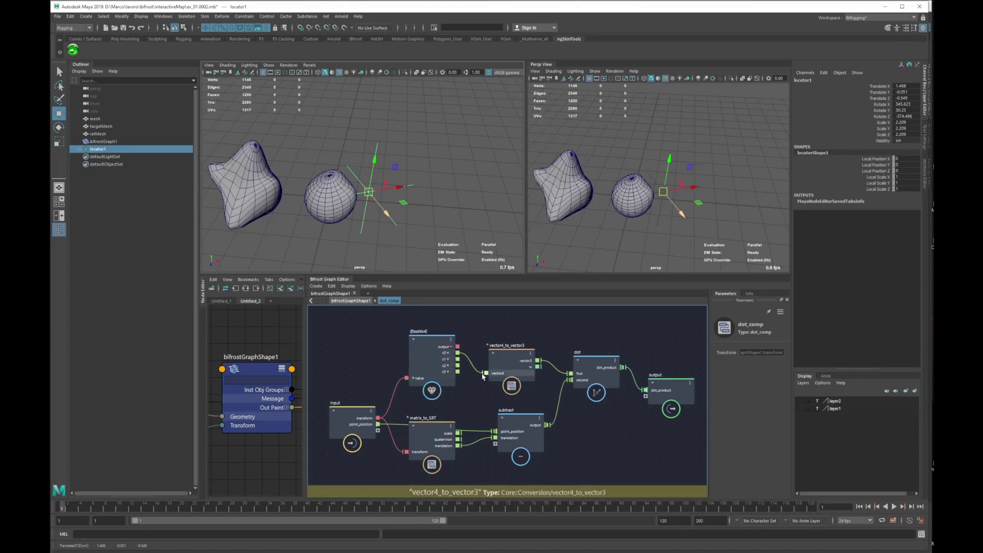
Leave dot_comp, open the by_radius compound, and examine its node chain from inverse_matrix through length
click(351, 301)
click(459, 364)
double_click(459, 363)
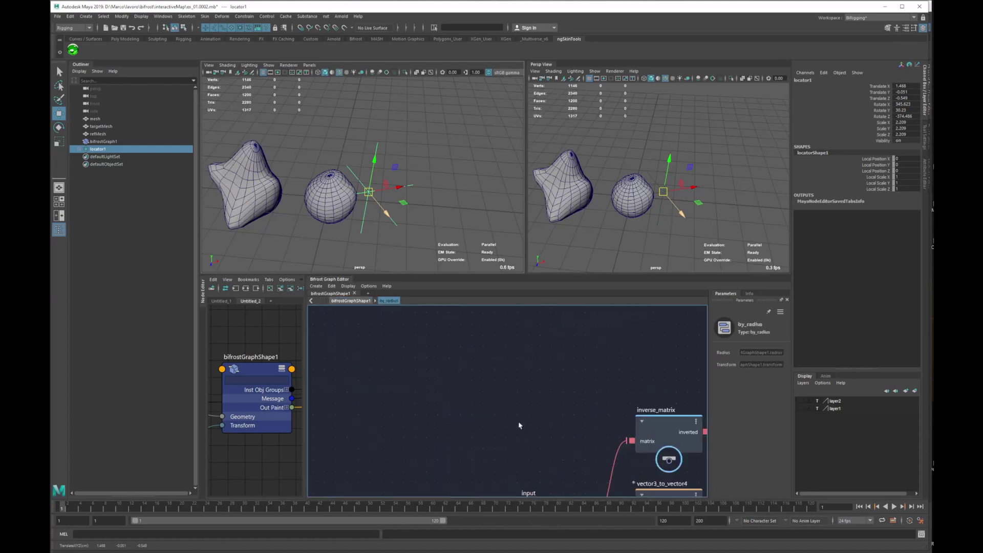
alt+middle_drag(589, 427, 469, 424)
scroll(491, 420, down, 2)
drag(563, 381, 553, 384)
alt+middle_drag(342, 328, 397, 328)
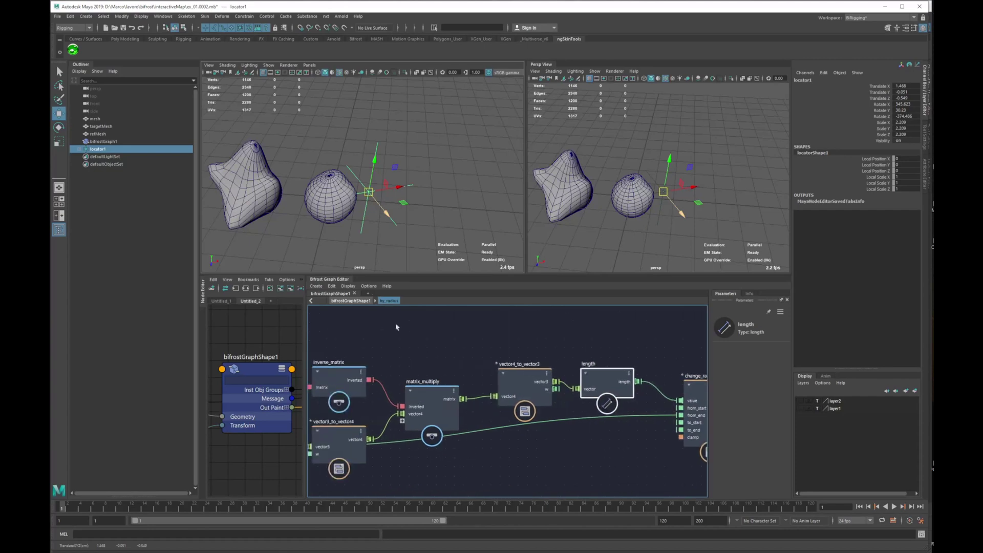
Return to the top-level graph and examine how by_radius and dot_comp connect to the nodes that follow
click(347, 301)
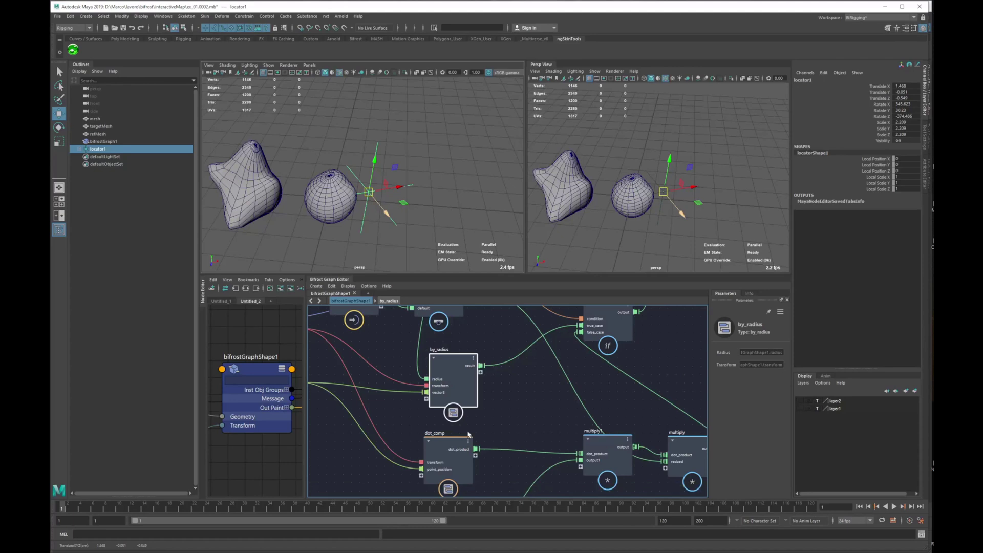
double_click(458, 388)
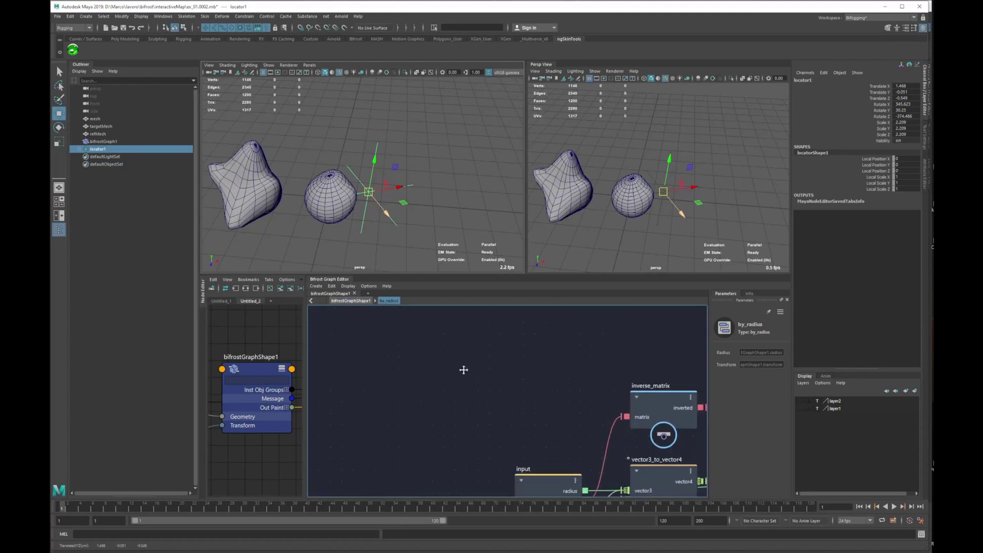
click(351, 301)
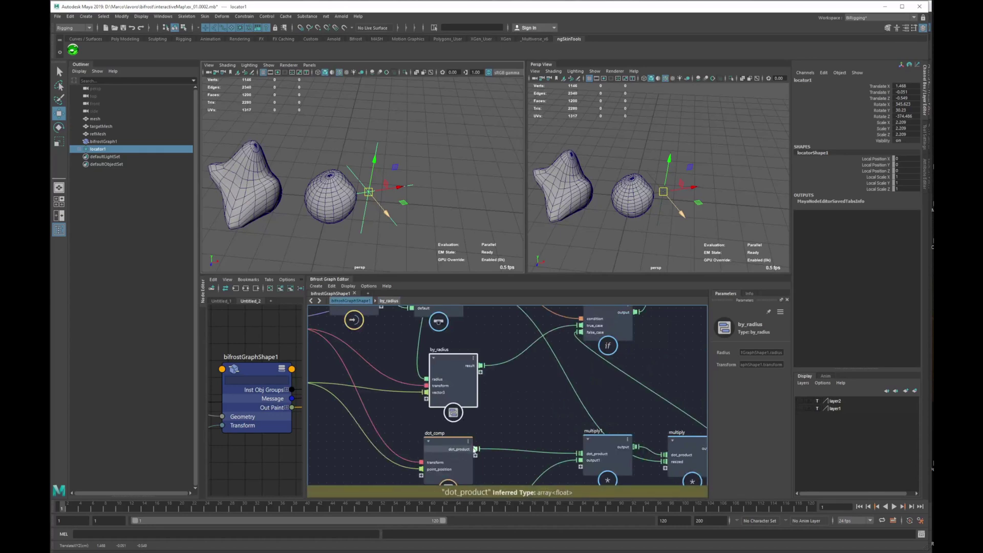
alt+middle_drag(544, 420, 554, 408)
scroll(547, 408, down, 1)
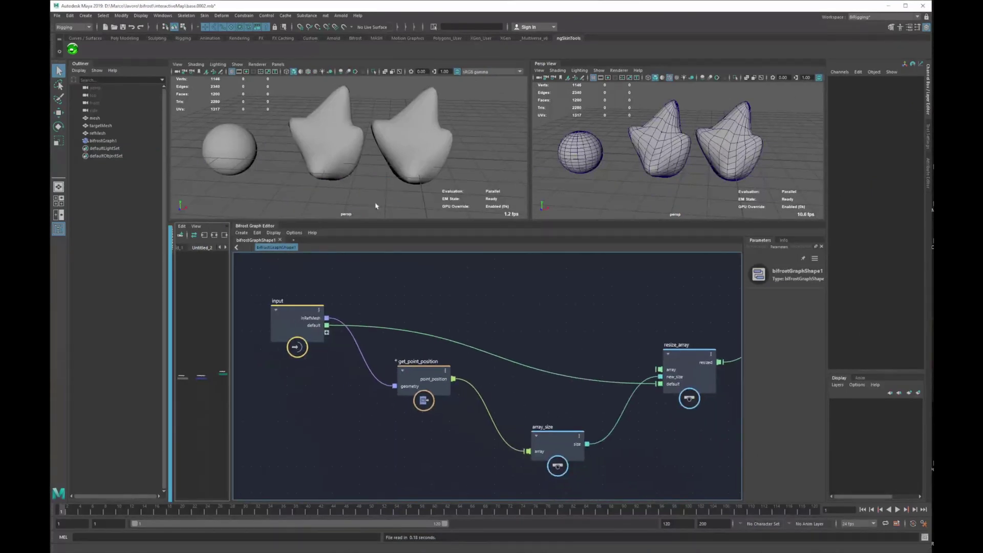
Try changing the blend shape weight on the object named mesh, and undo the change
click(419, 138)
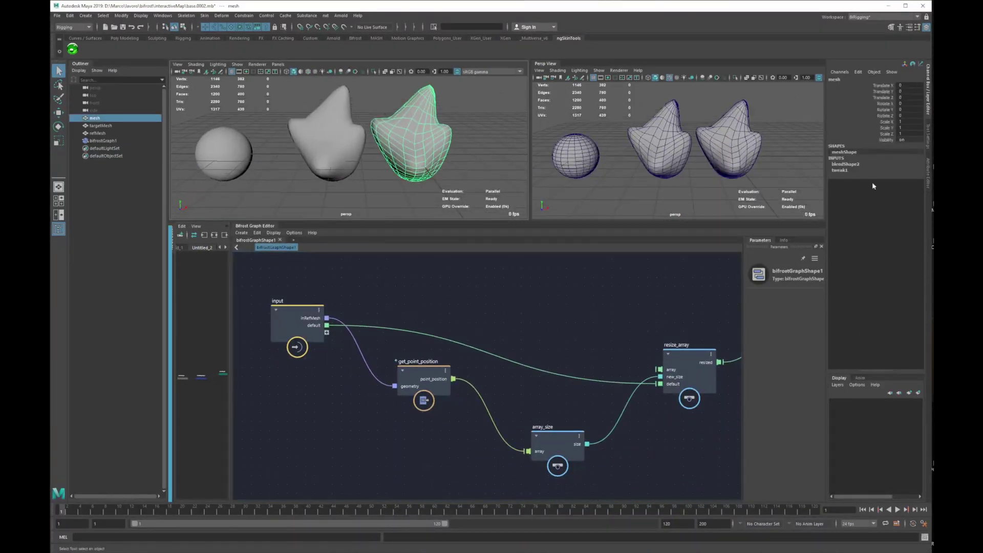
click(844, 164)
drag(880, 170, 881, 176)
middle_drag(445, 165, 421, 168)
key(ctrl+z)
key(ctrl+z)
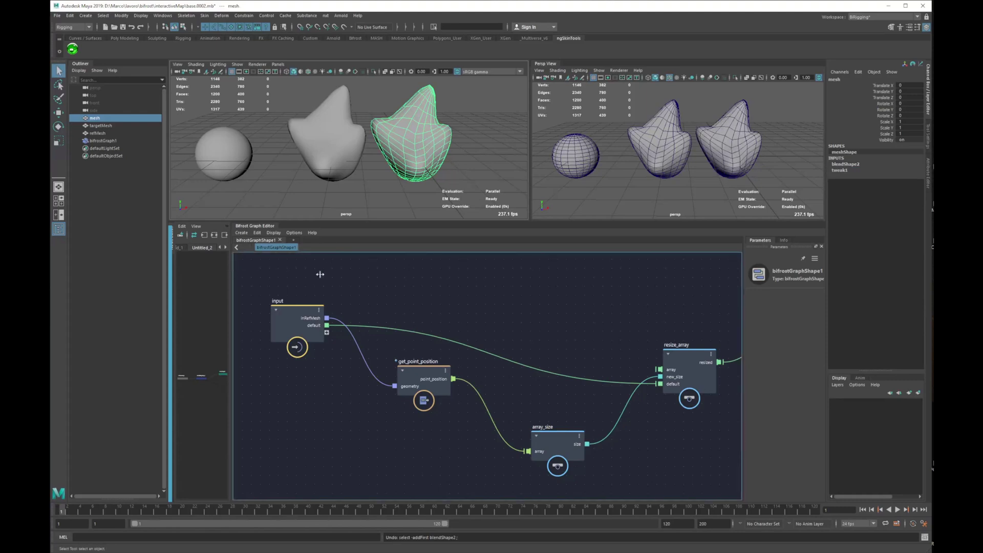
Graph the input and output connections of bifrostGraph1 in the Node Editor
click(102, 141)
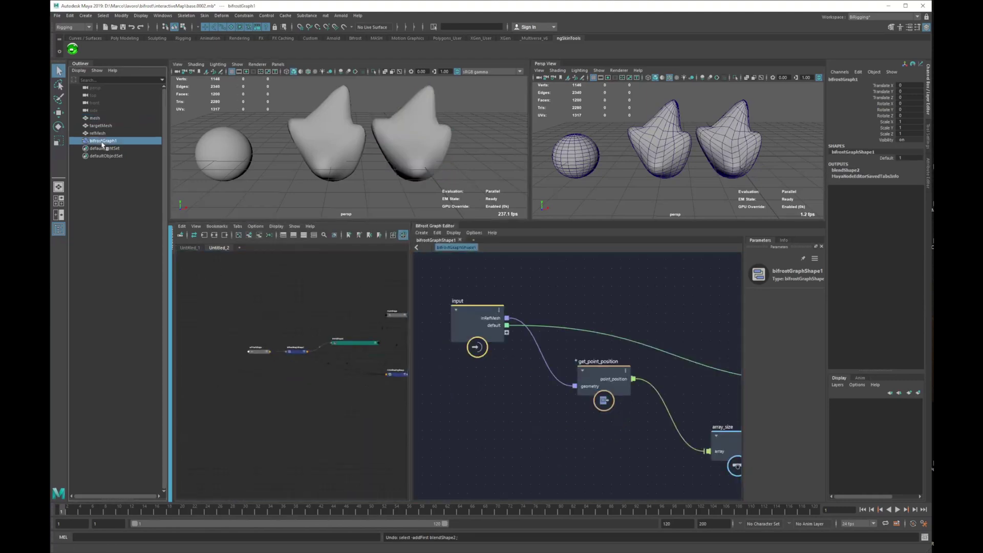
click(214, 235)
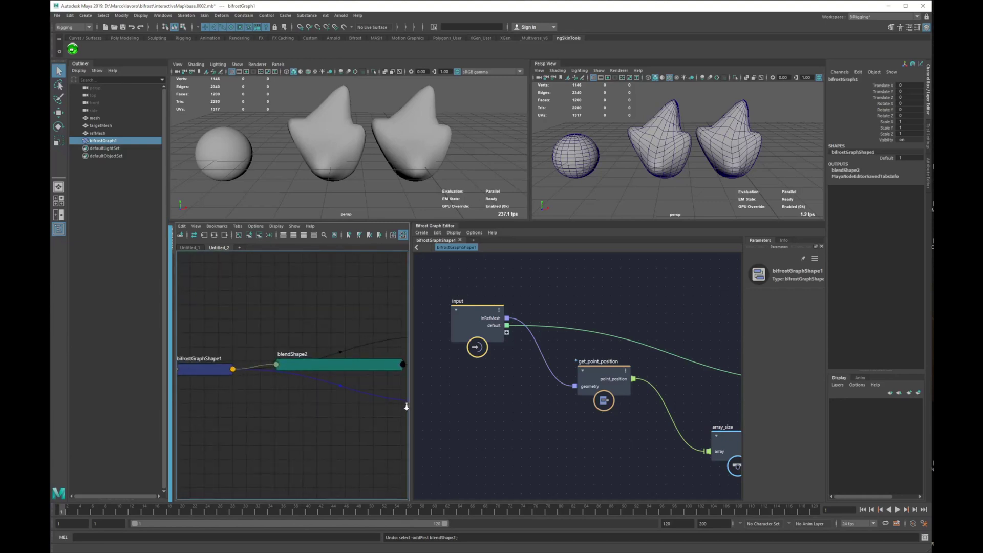
alt+middle_drag(308, 394, 155, 394)
Show all attributes of the blendShape2 node, inspect its Input Target entries, and place it next to bifrostGraphShape1
drag(262, 358, 273, 334)
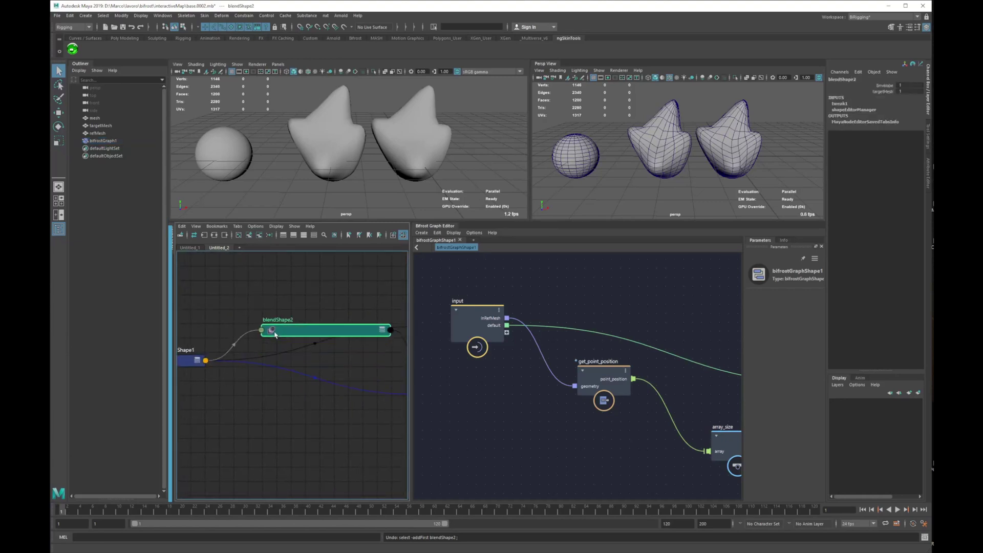
key(3)
click(268, 378)
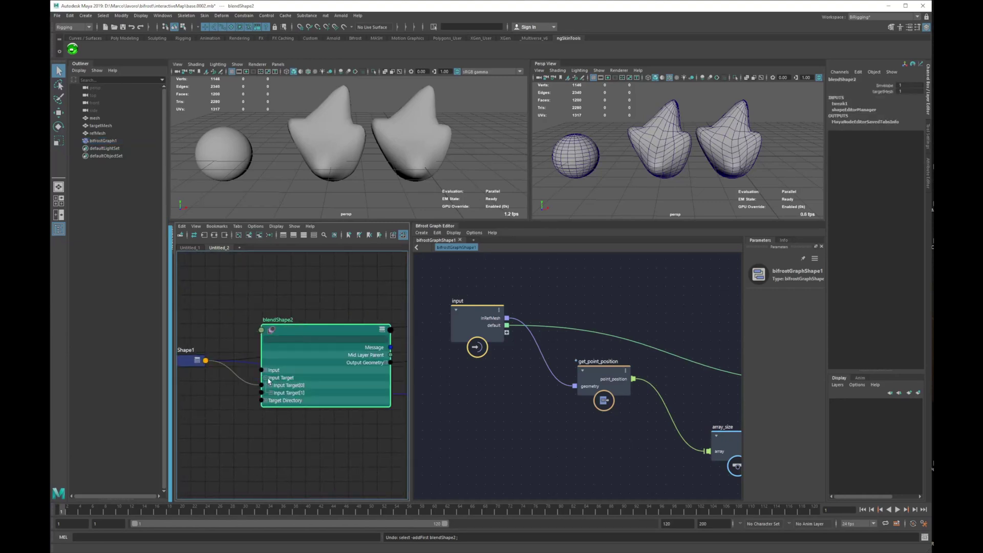
click(267, 378)
alt+middle_drag(241, 346, 302, 347)
drag(243, 363, 249, 355)
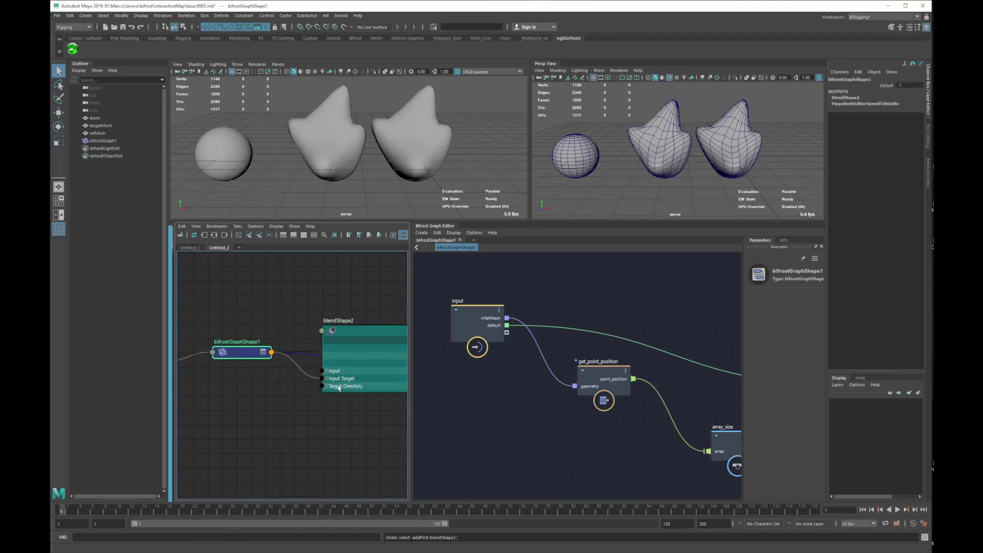
drag(355, 333, 324, 332)
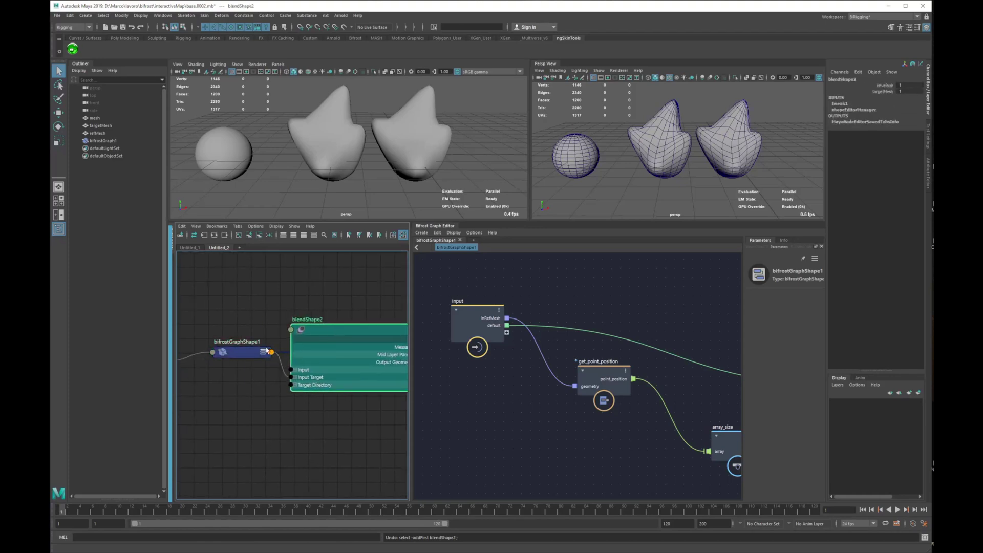
Try changing the Default value of bifrostGraphShape1 interactively, and undo the change
drag(237, 353, 227, 343)
click(884, 86)
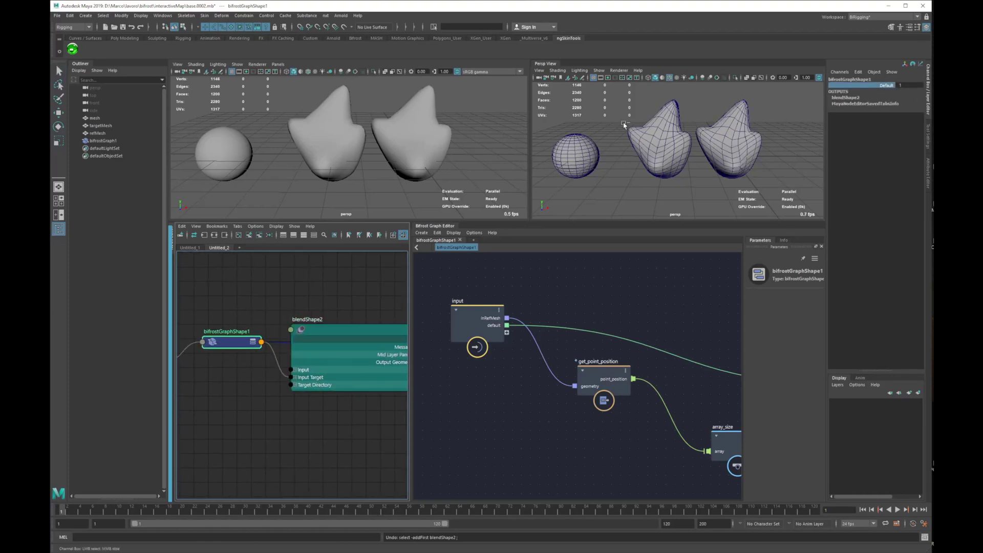
middle_drag(624, 124, 625, 170)
key(ctrl+z)
Insert a clamp node between resize_array and the outWgtMap port of the output node
alt+middle_drag(658, 362, 397, 366)
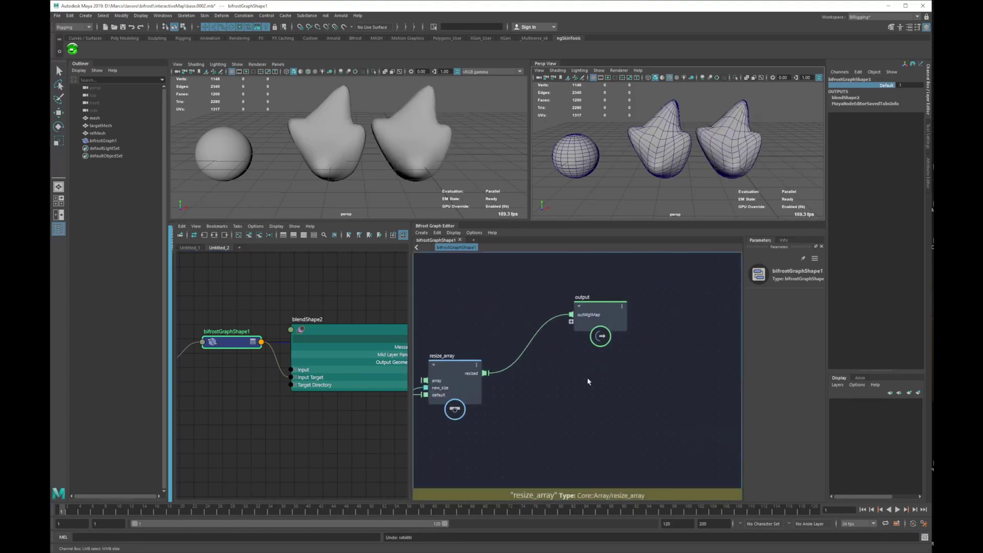
key(Tab)
text(clamp)
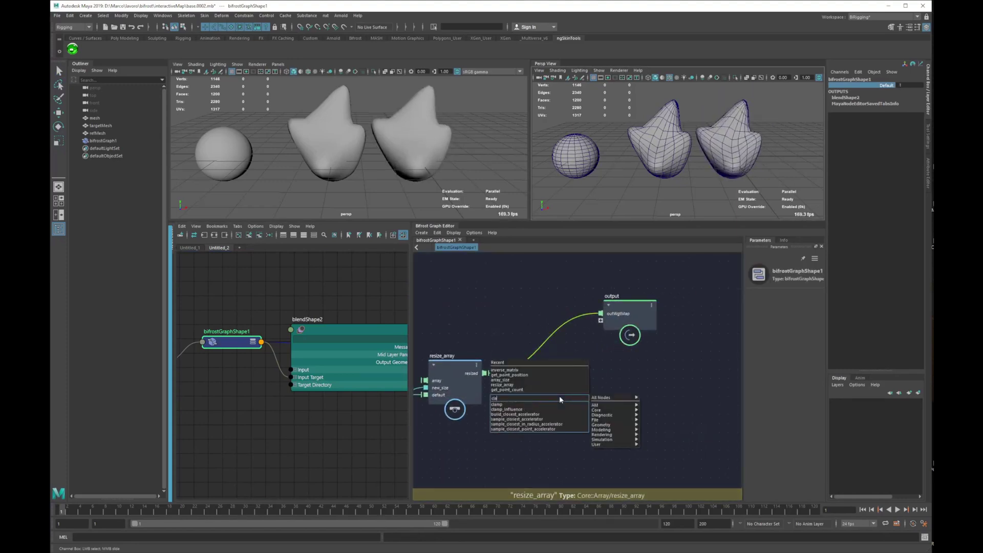
key(Return)
drag(561, 427, 556, 400)
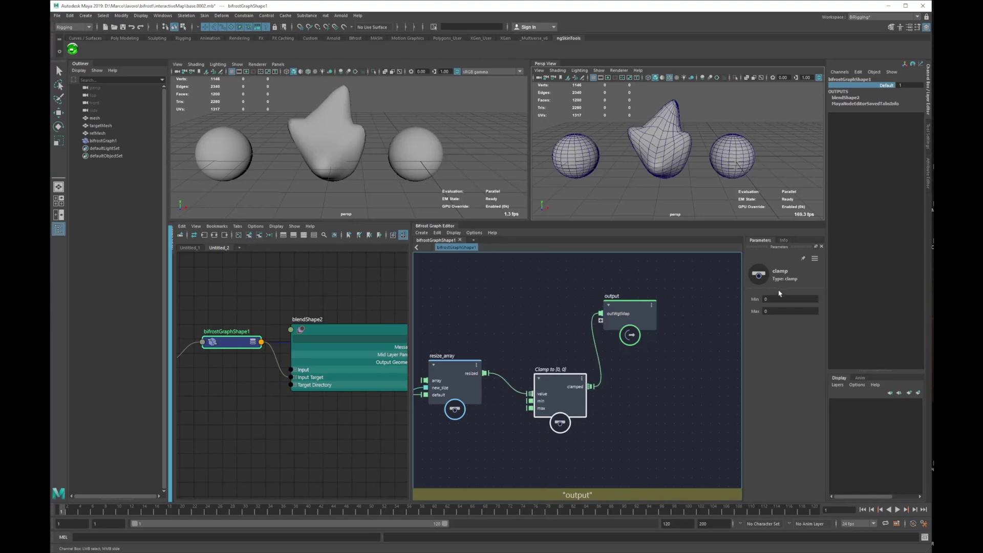
Set the clamp's Max to 1 and raise the Default value of bifrostGraphShape1 to about 35.1
double_click(775, 312)
text(1)
key(Return)
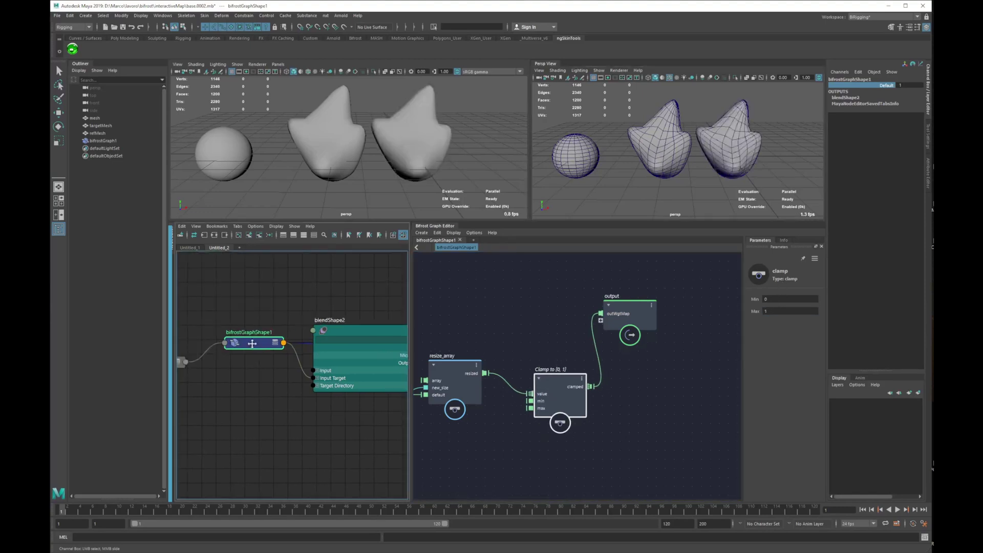
middle_drag(604, 159, 730, 152)
alt+middle_drag(344, 356, 275, 358)
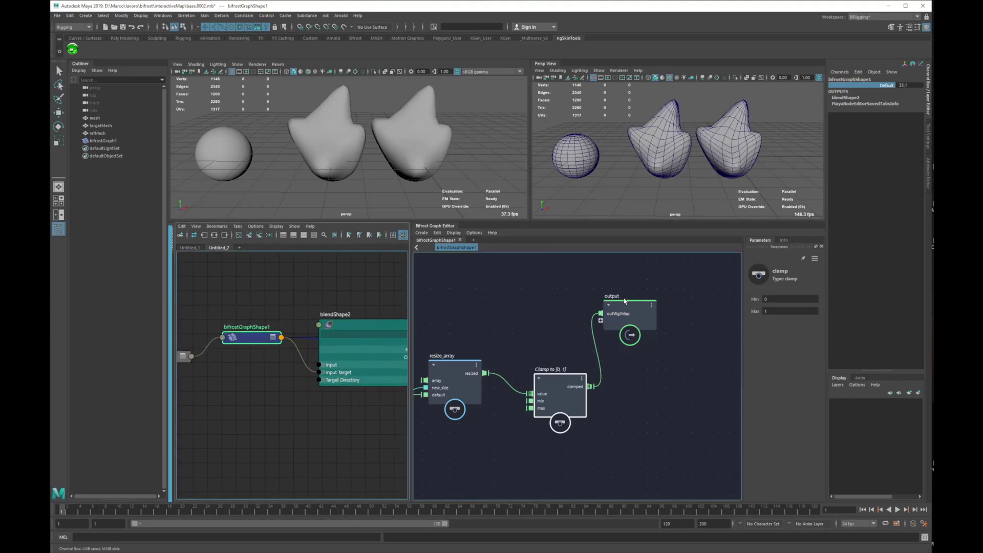
Move the output node farther from the clamp and shift resize_array and the clamp node higher in the graph
drag(623, 303, 708, 307)
alt+middle_drag(507, 326, 636, 335)
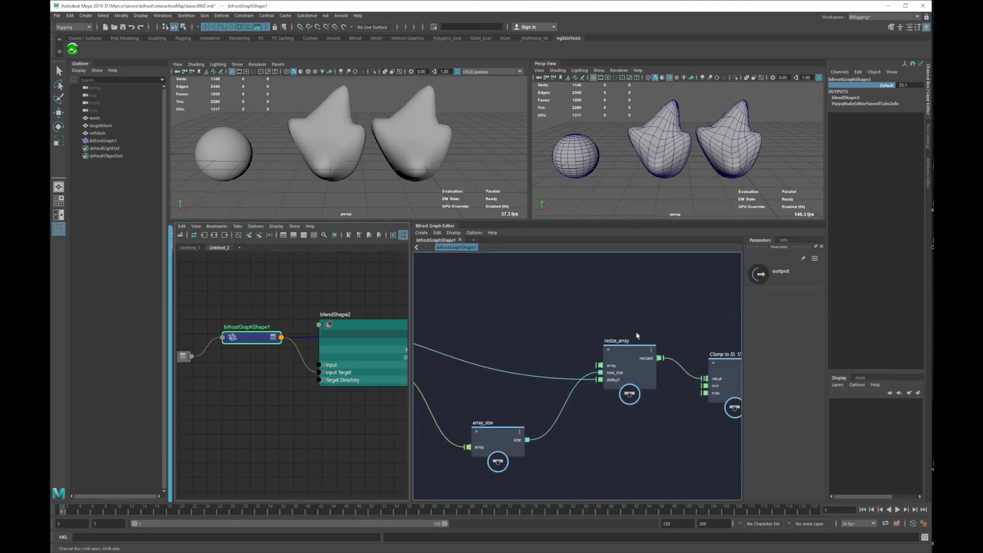
scroll(617, 332, down, 3)
drag(549, 401, 552, 383)
drag(609, 295, 673, 366)
drag(617, 355, 626, 292)
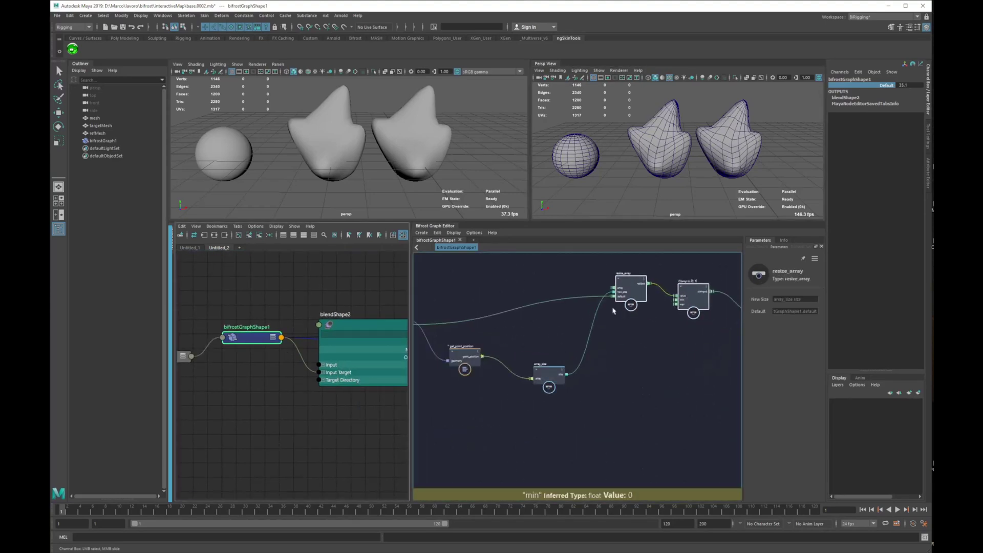
Move get_point_position and array_size above the default connection, and place the input node lower down
alt+middle_drag(478, 374, 585, 397)
drag(660, 430, 579, 288)
alt+middle_drag(623, 385, 581, 375)
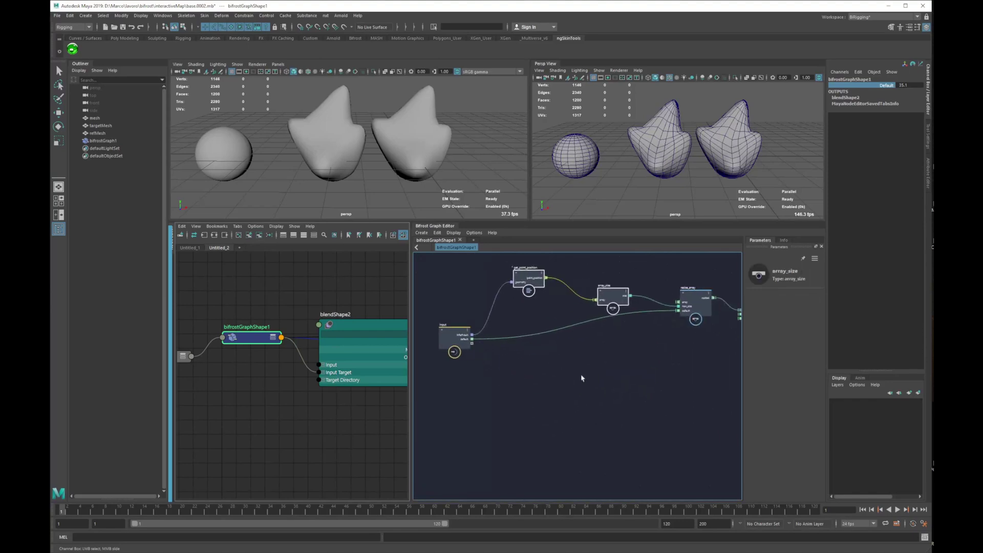
click(541, 392)
drag(445, 336, 437, 371)
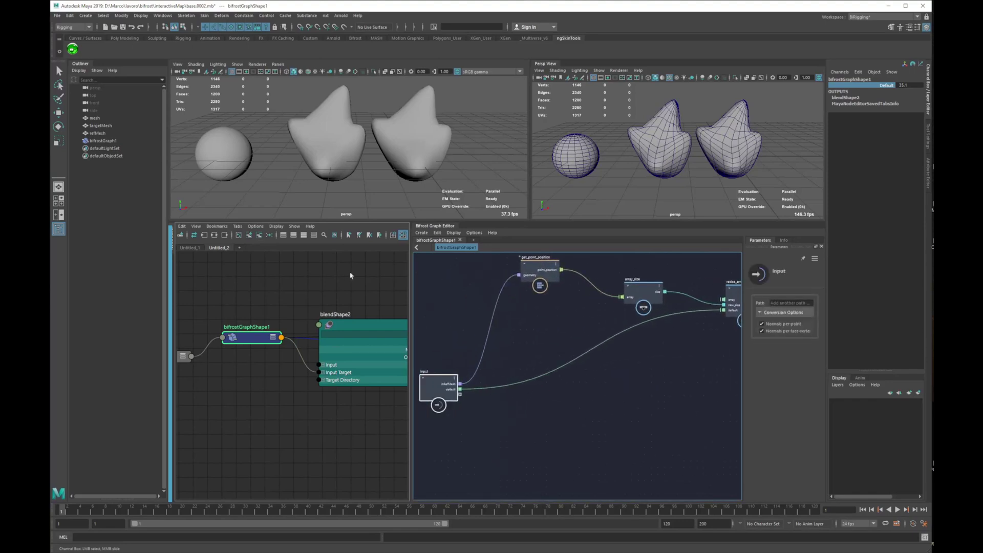
Create a locator and move it along X to about 2.2, beside the deformed meshes
click(327, 193)
key(space)
click(251, 163)
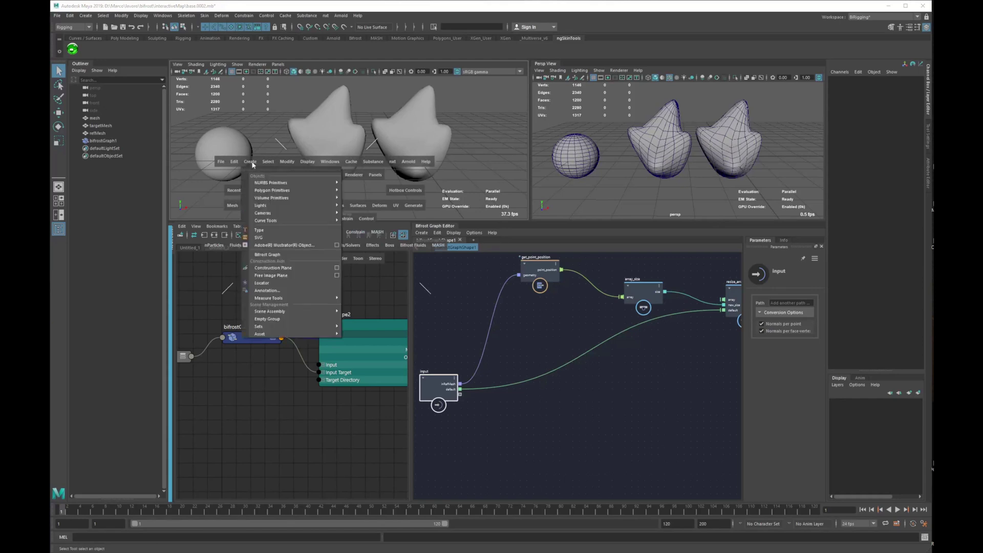
click(276, 285)
key(w)
alt+middle_drag(464, 185, 395, 195)
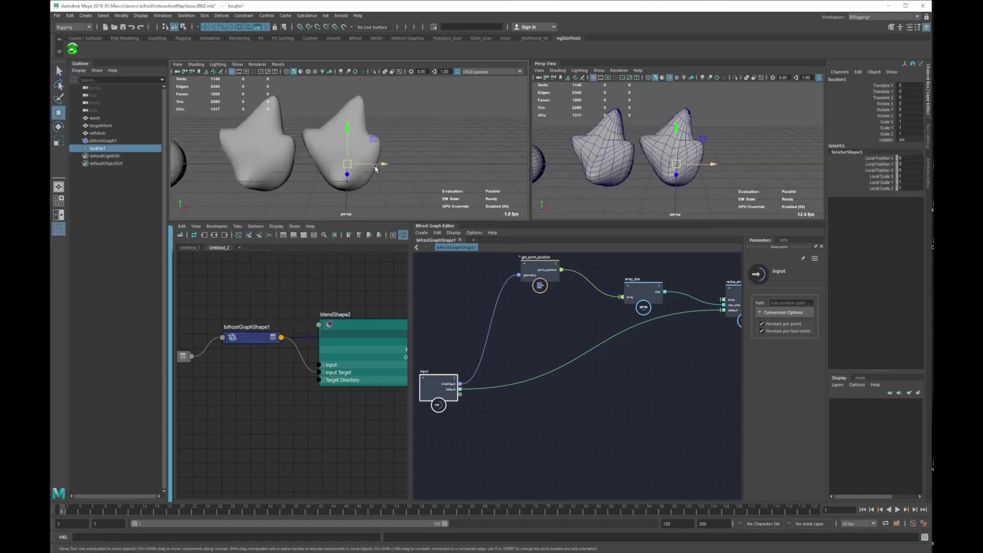
drag(379, 166, 440, 167)
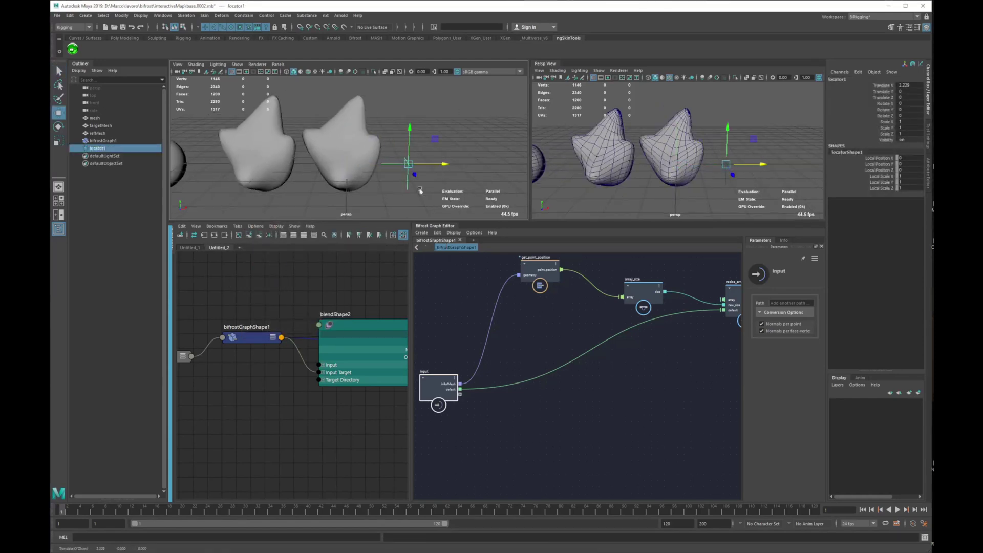
Add a matrix_to_SRT node to the Bifrost graph, below the input node
right_click(557, 449)
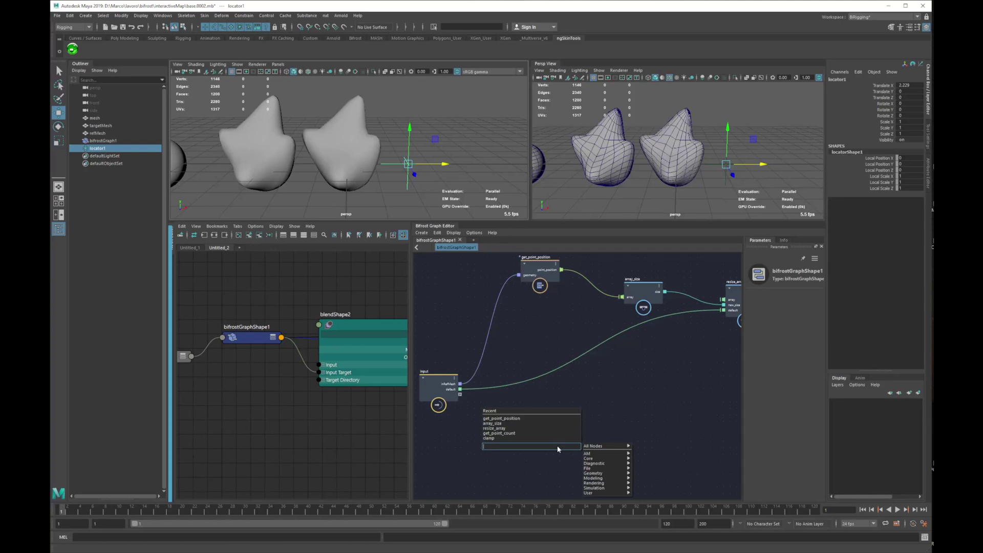
text(matr)
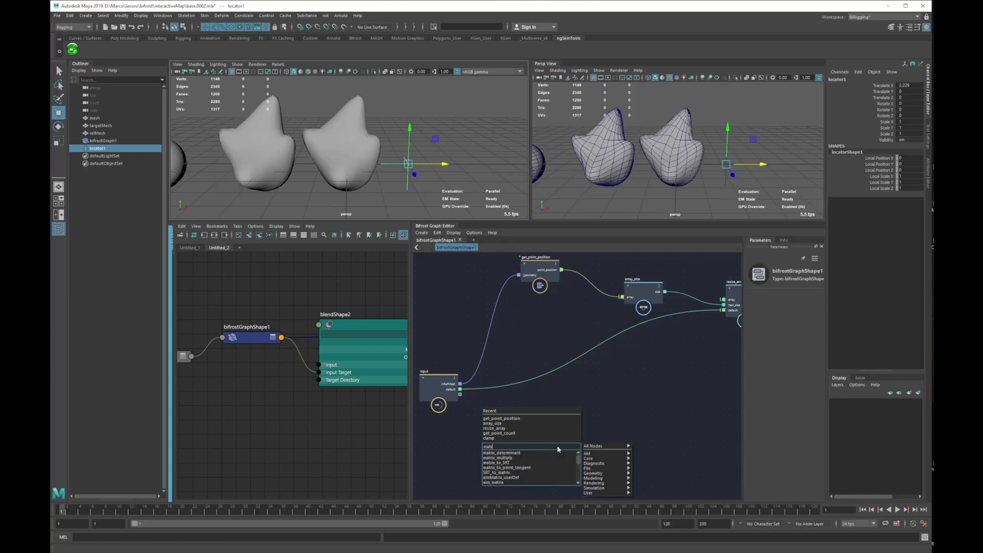
text(i)
key(Down)
key(Down)
key(Down)
key(Return)
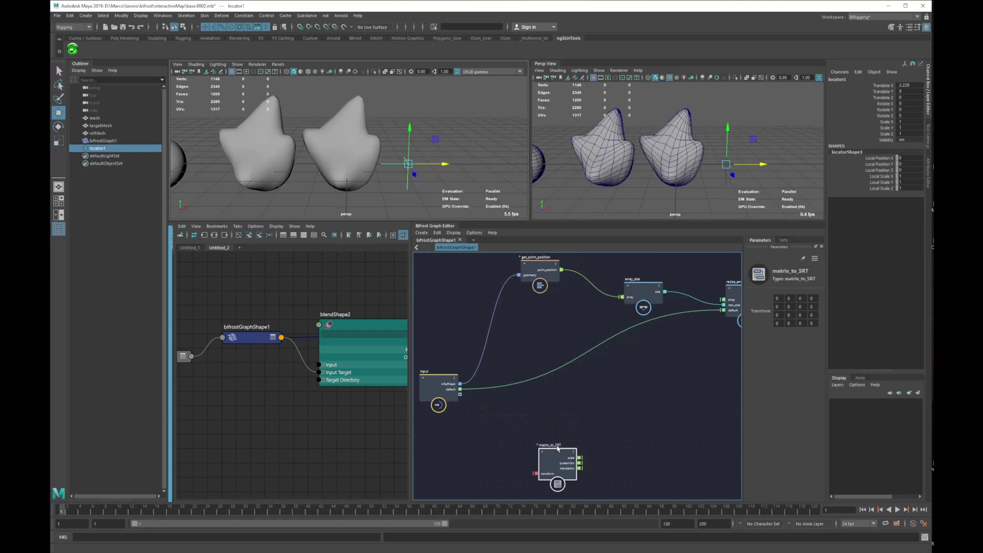
Connect the transform input of matrix_to_SRT to a new port on the graph's input node
alt+middle_drag(552, 407, 579, 366)
scroll(550, 455, up, 1)
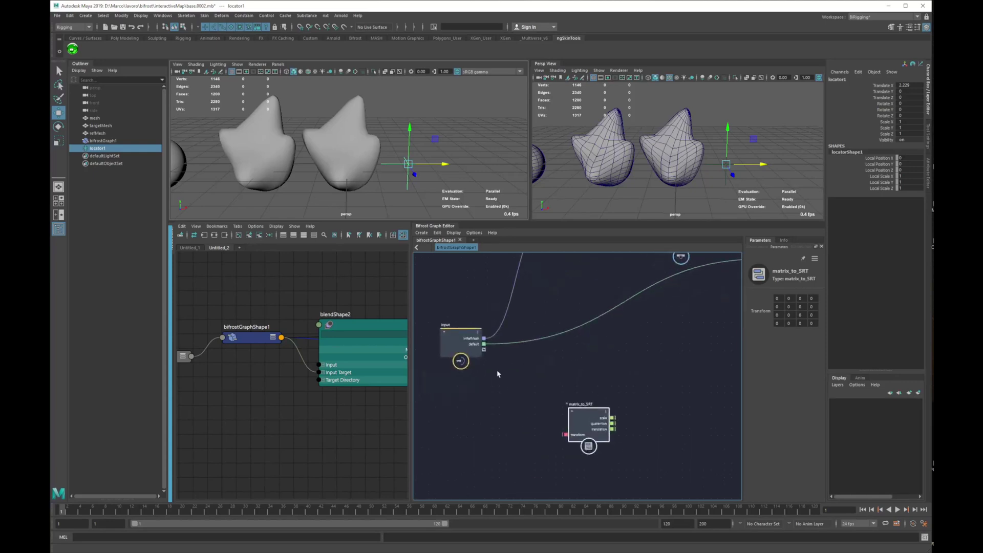
drag(564, 434, 484, 350)
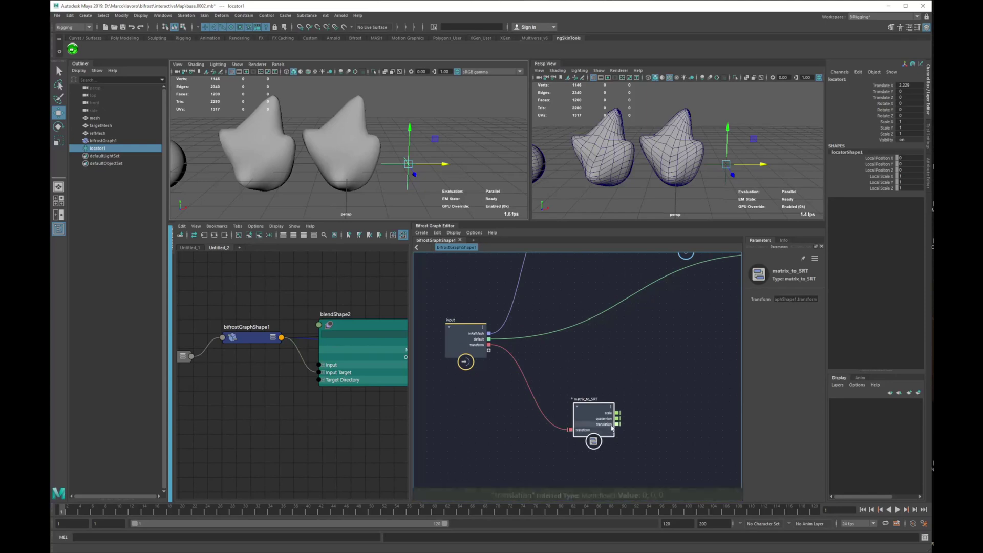
scroll(603, 430, up, 3)
alt+middle_drag(560, 407, 644, 411)
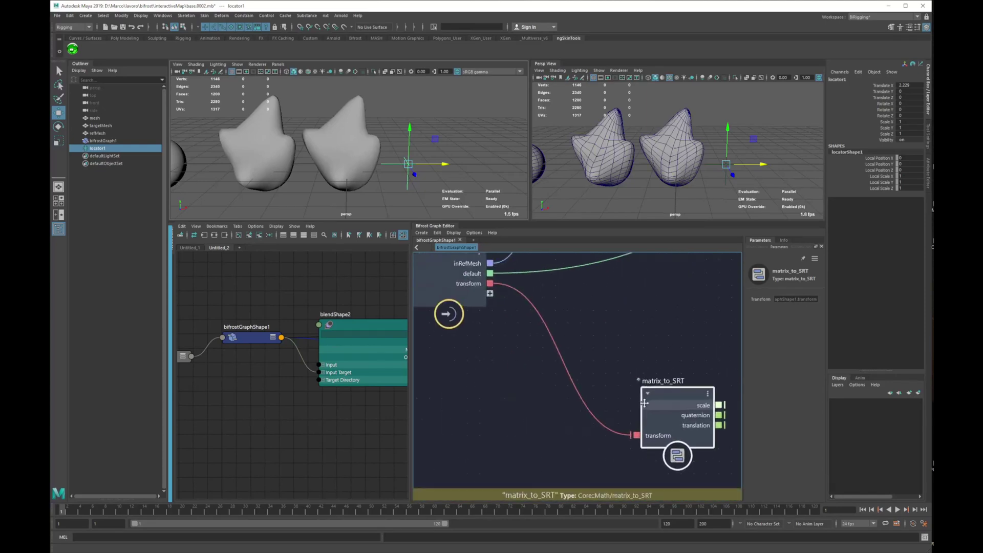
scroll(644, 410, down, 2)
Add locator1 to the Node Editor graph and separate the locator1 and locatorShape1 nodes below bifrostGraphShape1
alt+middle_drag(266, 403, 293, 403)
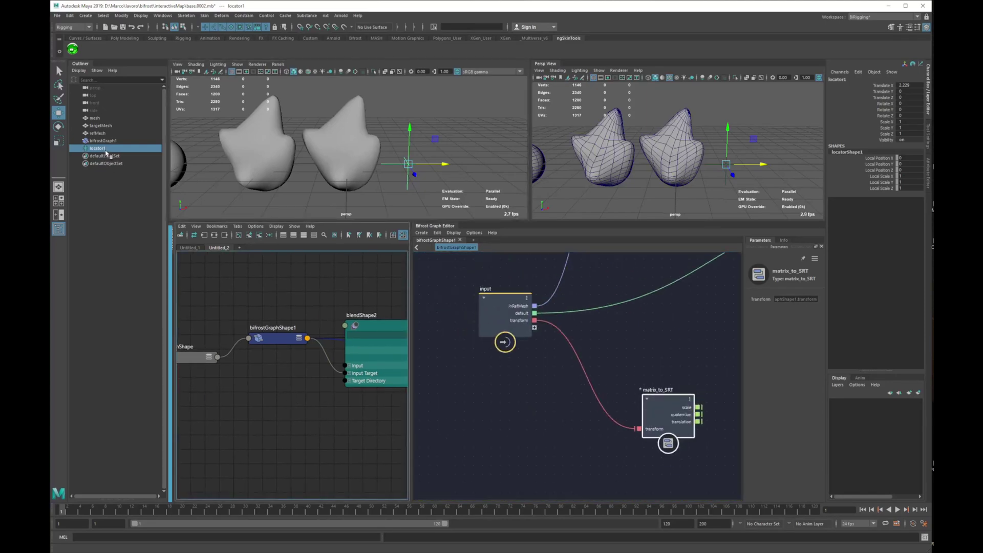
middle_drag(105, 150, 216, 374)
click(258, 408)
drag(240, 379, 221, 399)
drag(317, 379, 269, 384)
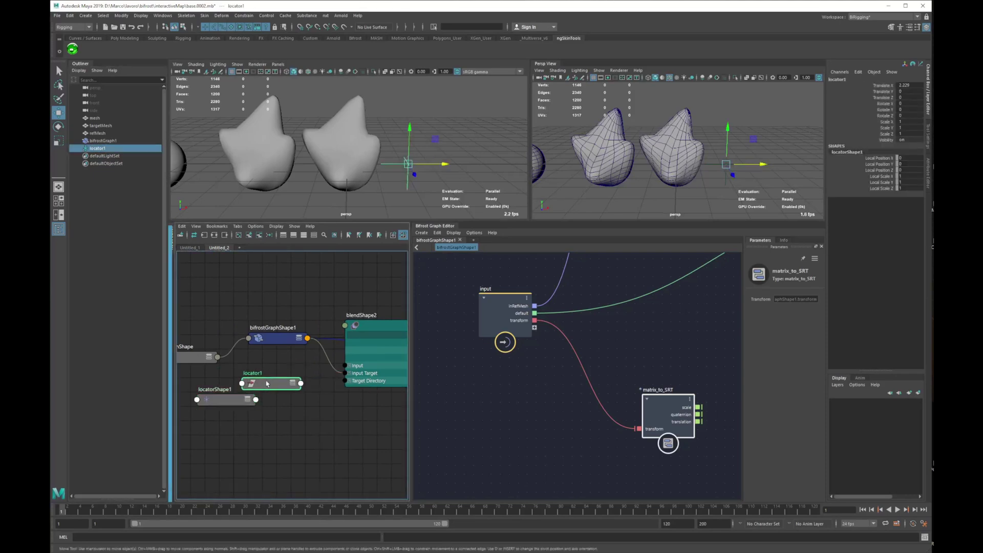
click(301, 383)
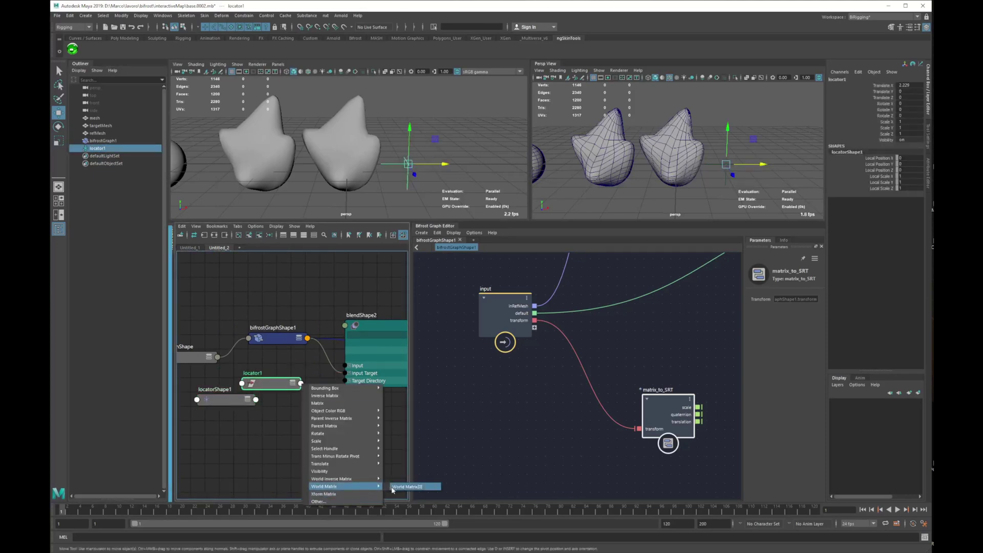
click(354, 500)
click(360, 326)
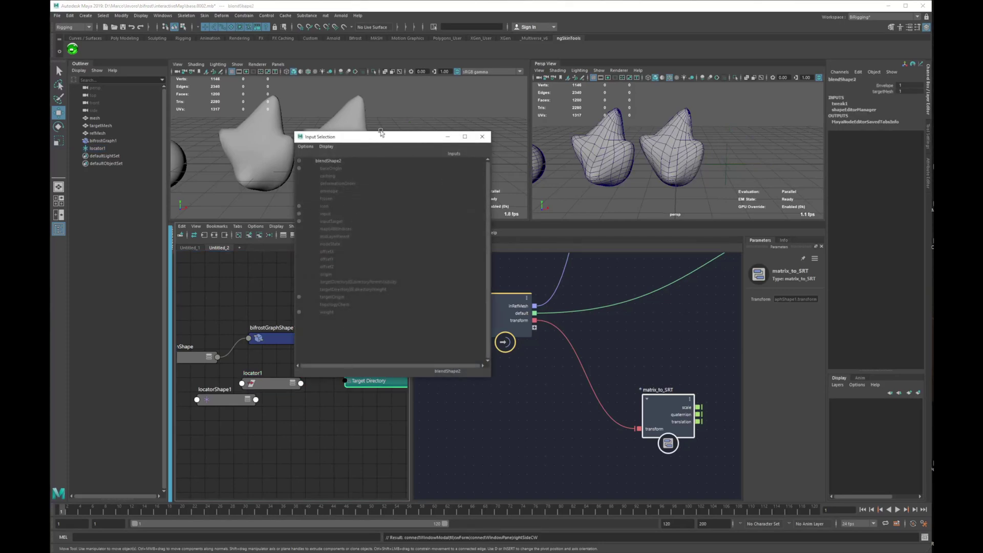
drag(382, 133, 573, 155)
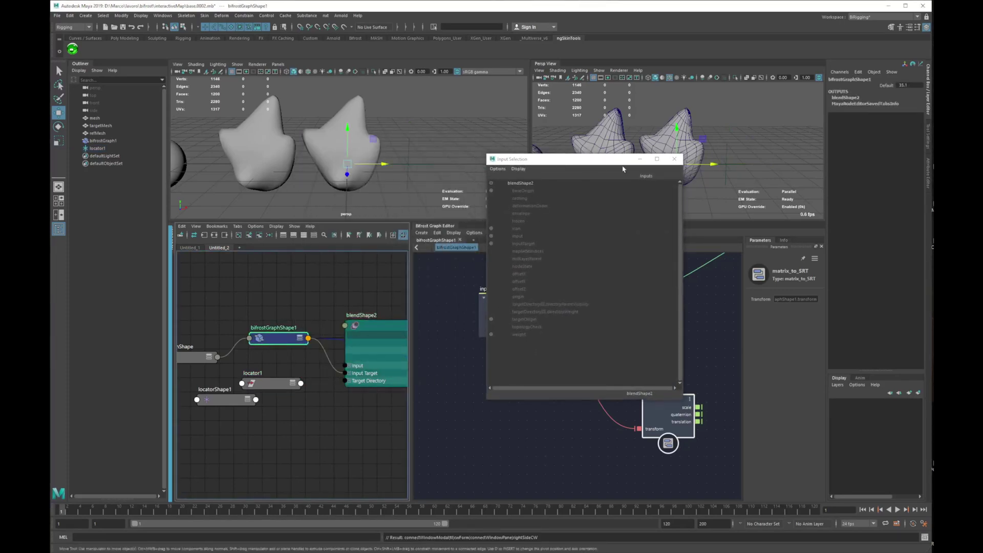
click(688, 152)
Close the Input Selection window, place locator1 below refMeshShape, and move locatorShape1 out of the way
alt+middle_drag(234, 410, 357, 389)
drag(388, 363, 277, 374)
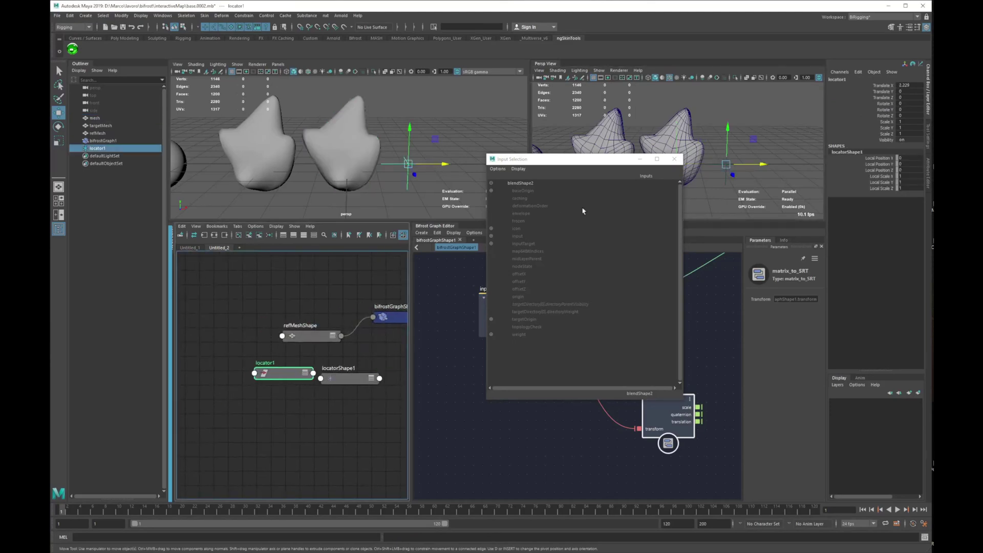
click(674, 159)
drag(336, 380, 224, 451)
alt+middle_drag(322, 387, 265, 405)
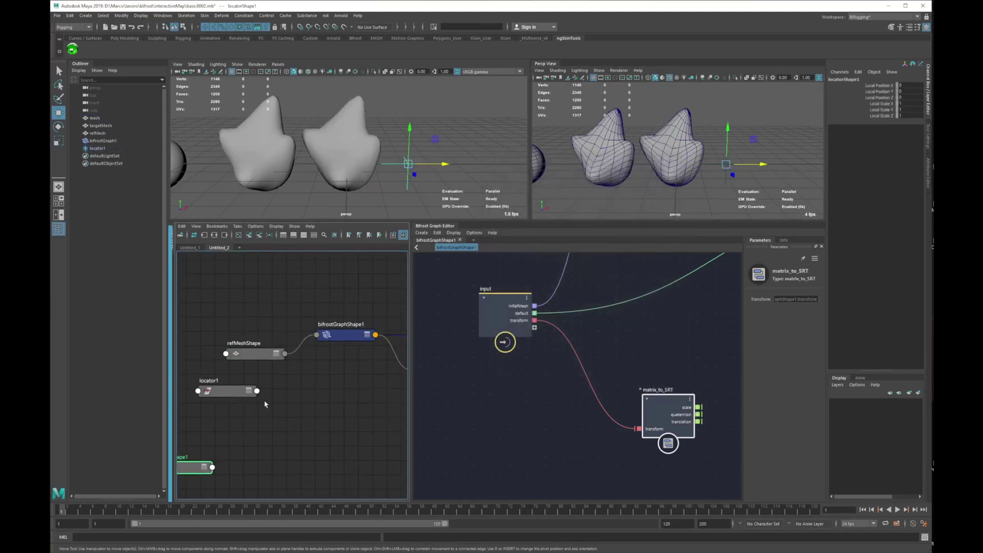
click(257, 391)
click(345, 488)
click(316, 334)
Connect locator1's World Matrix output to the Transform input of bifrostGraphShape1
click(256, 390)
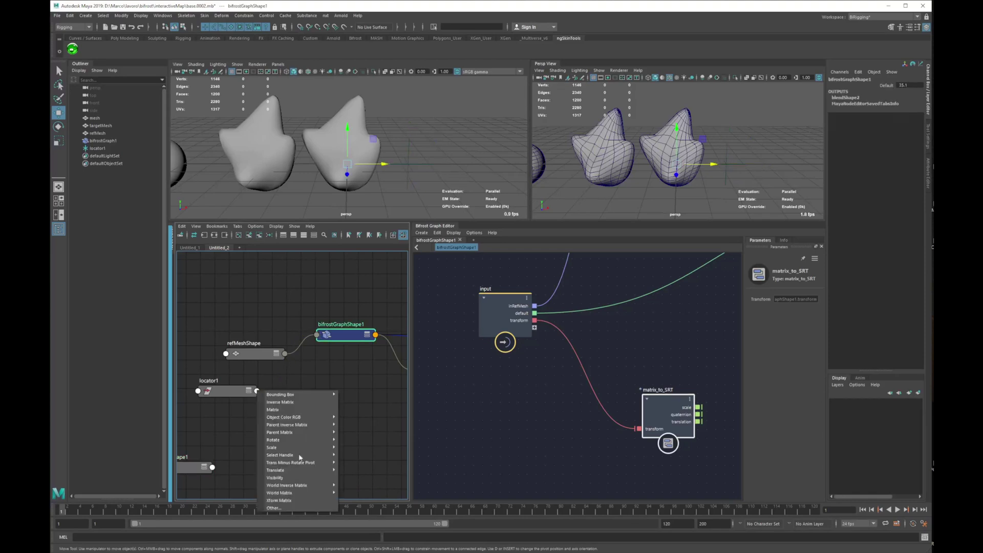
mouse_move(302, 494)
click(369, 495)
click(317, 337)
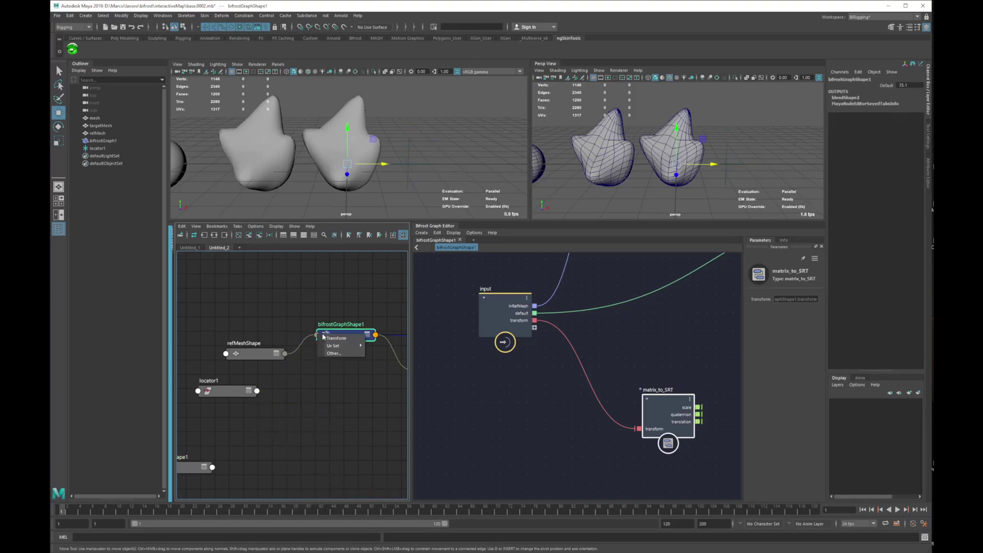
click(329, 337)
drag(333, 338, 322, 336)
alt+middle_drag(343, 390, 246, 408)
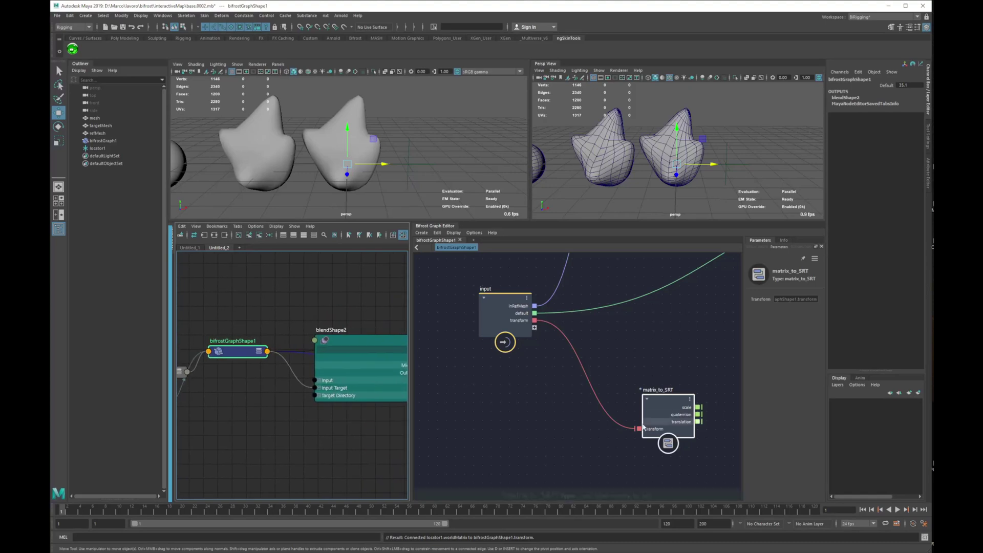
Try moving the locator in the perspective view and undo the move
alt+middle_drag(719, 388, 548, 376)
click(410, 147)
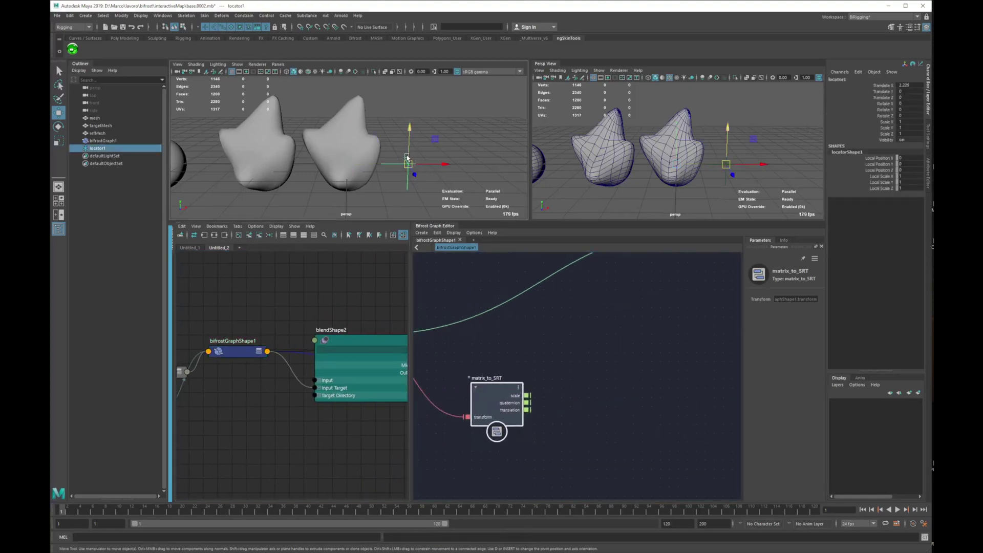
drag(409, 164, 412, 150)
key(ctrl+z)
Turn on wireframe-on-shaded display in the main perspective view and examine the meshes and locator from an angle
click(309, 72)
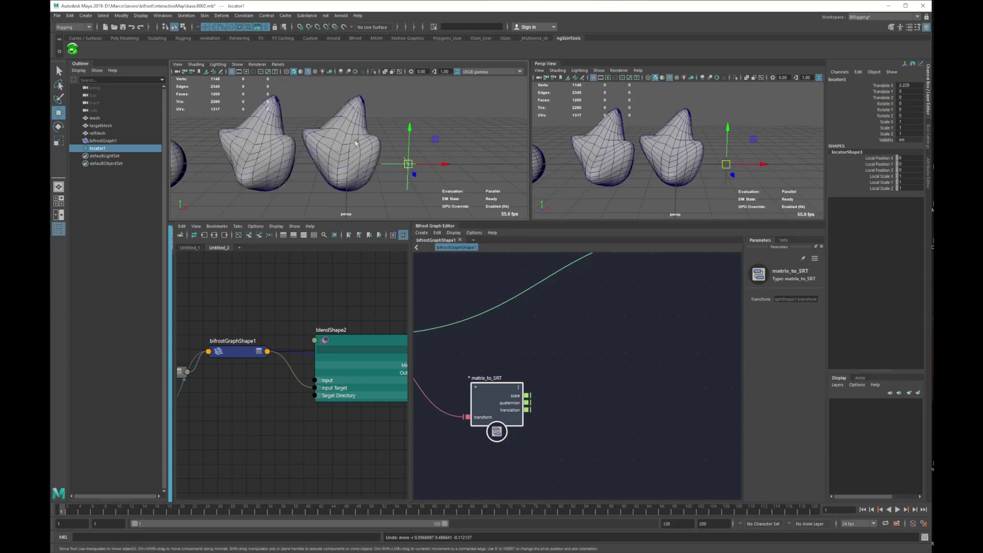
mouse_move(384, 176)
alt+mouse_down()
mouse_move(362, 181)
mouse_move(394, 171)
alt+mouse_up()
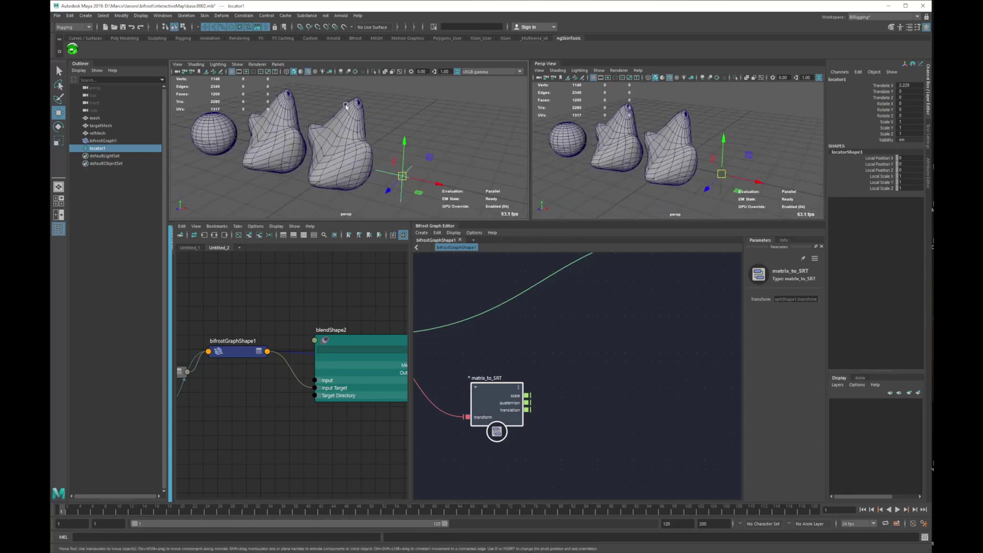
alt+drag(370, 154, 346, 122)
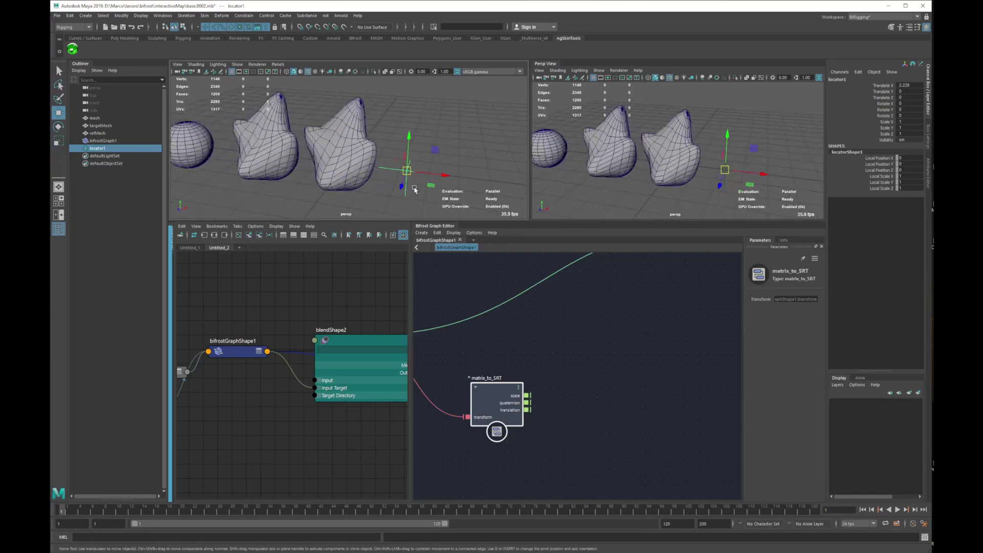
alt+middle_drag(587, 400, 609, 372)
click(594, 419)
key(Tab)
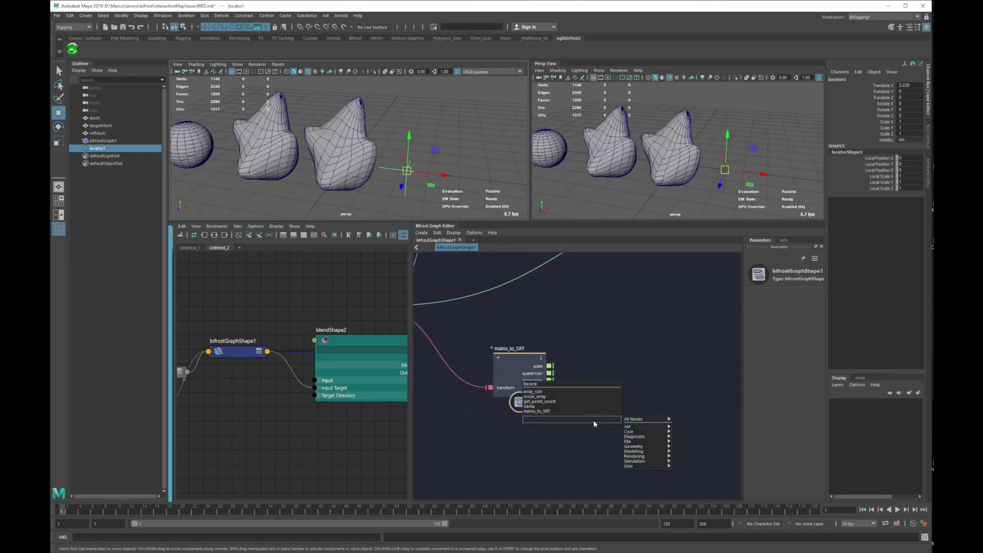
click(570, 321)
Move get_point_position down below the default connection and line it up directly above matrix_to_SRT
alt+middle_drag(570, 321, 576, 406)
alt+middle_drag(507, 301, 538, 376)
scroll(538, 376, down, 1)
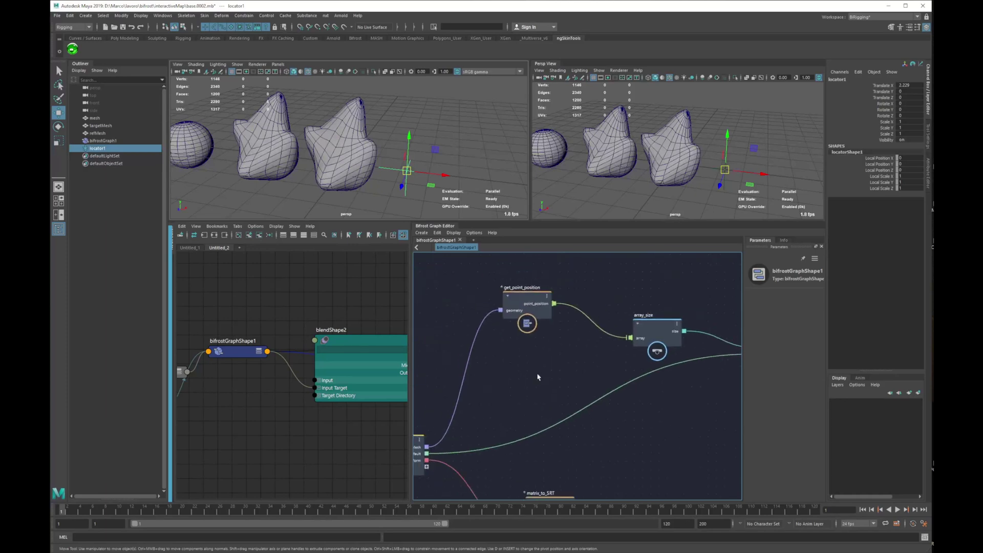
drag(538, 312, 547, 474)
alt+middle_drag(596, 447, 593, 350)
drag(554, 414, 536, 437)
alt+middle_drag(557, 387, 524, 391)
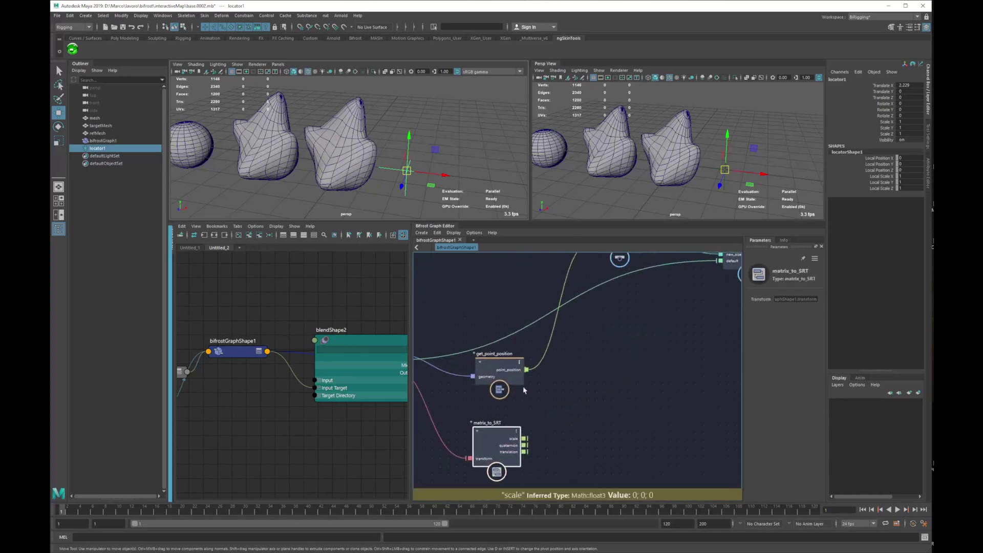
drag(513, 378, 513, 396)
Add a subtract node beyond the outputs of get_point_position and matrix_to_SRT
click(586, 408)
key(Tab)
text(sub)
key(Down)
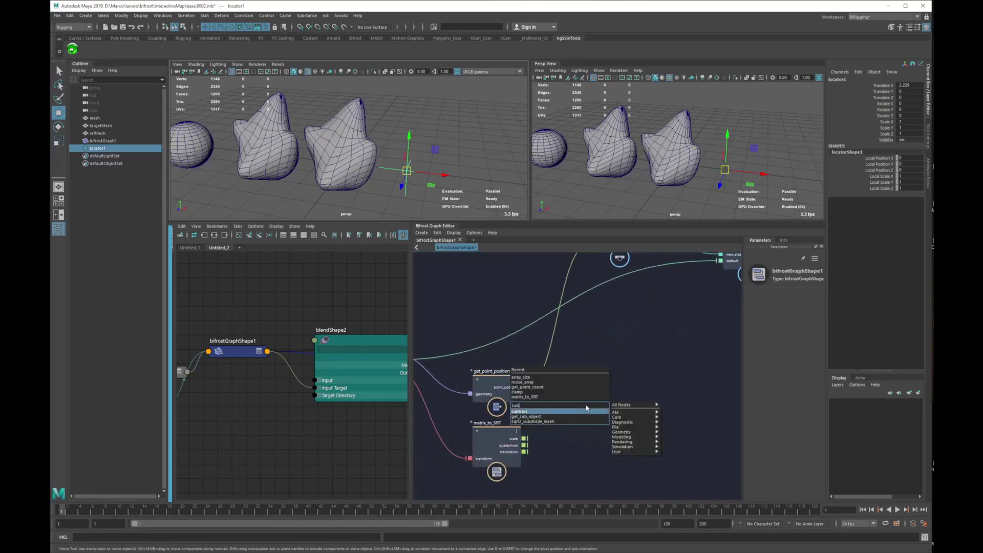
key(Return)
alt+middle_drag(586, 407, 578, 395)
drag(579, 403, 601, 404)
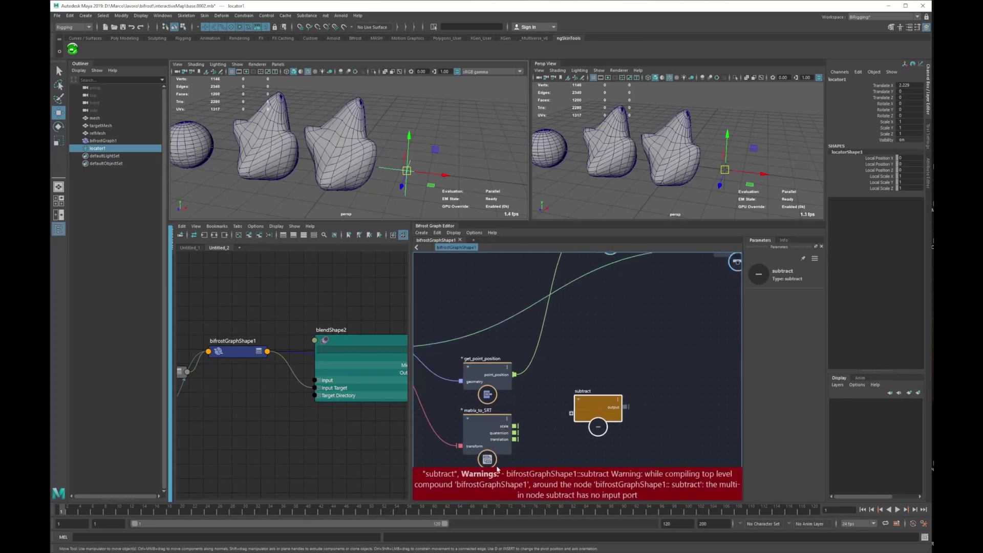
Connect point_position and the translation output of matrix_to_SRT, in that order, as inputs of the subtract node
alt+middle_drag(511, 445, 502, 424)
scroll(501, 424, up, 1)
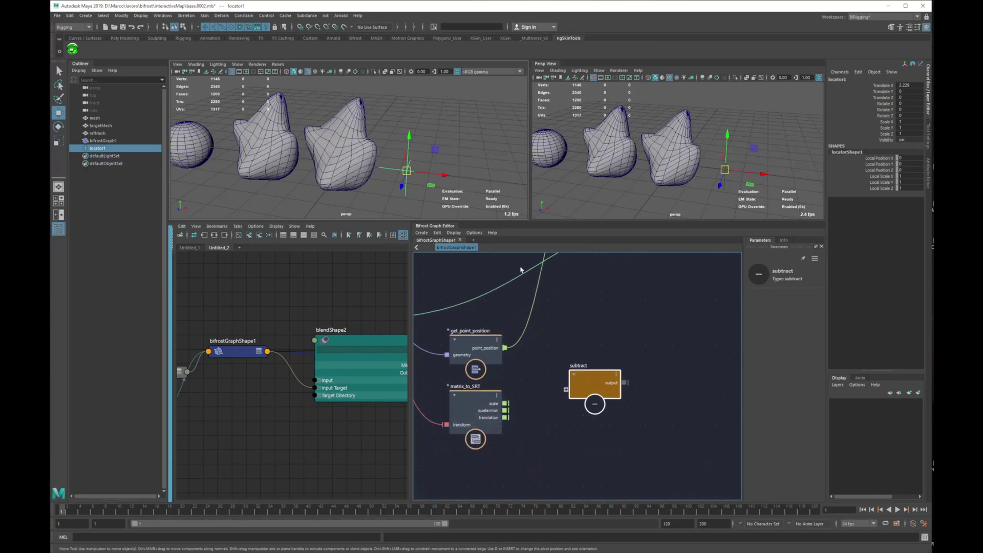
drag(505, 347, 567, 388)
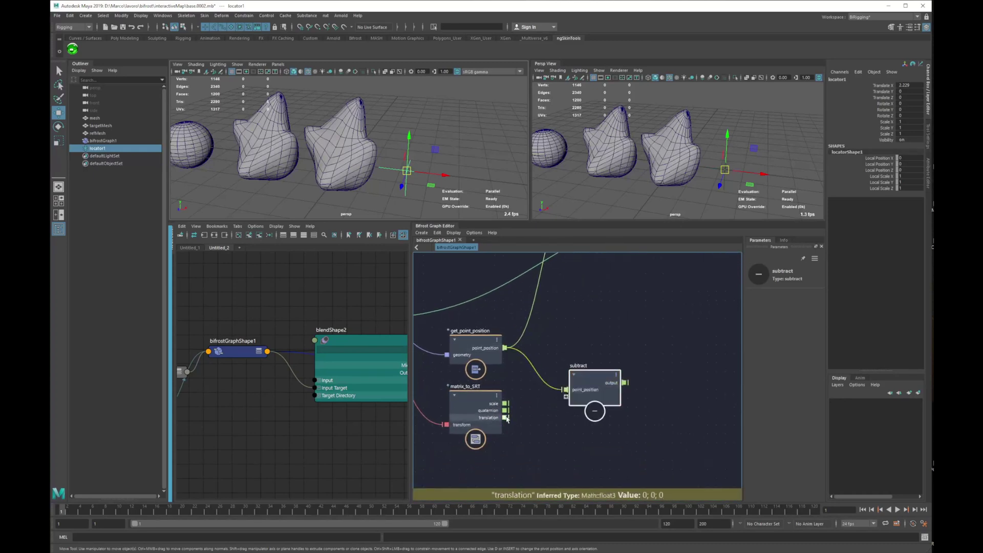
drag(505, 418, 566, 397)
alt+middle_drag(601, 419, 498, 414)
scroll(558, 405, down, 1)
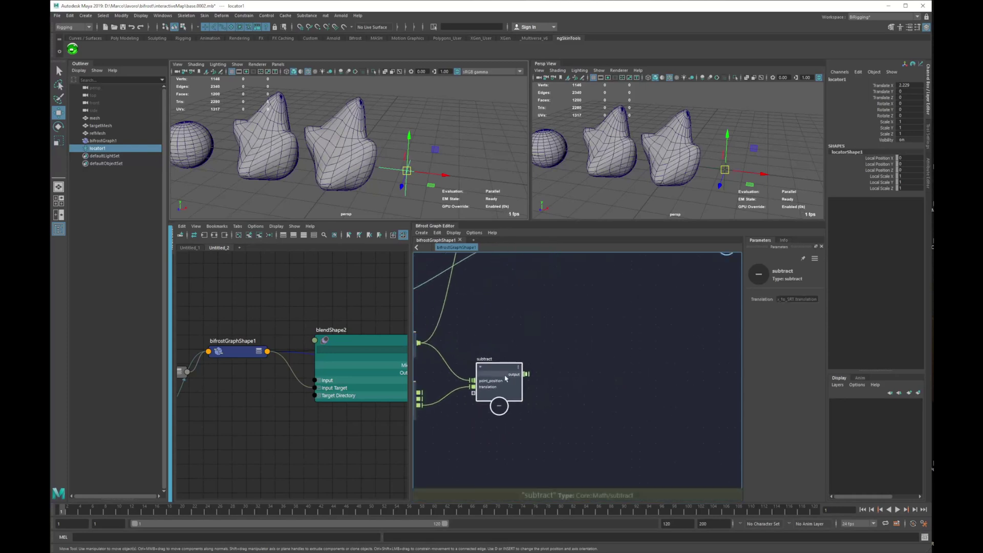
Add a value node to the Bifrost graph in the empty area below matrix_to_SRT
alt+middle_drag(550, 355, 693, 340)
scroll(589, 425, down, 2)
alt+middle_drag(601, 450, 605, 414)
click(562, 439)
key(Tab)
text(val)
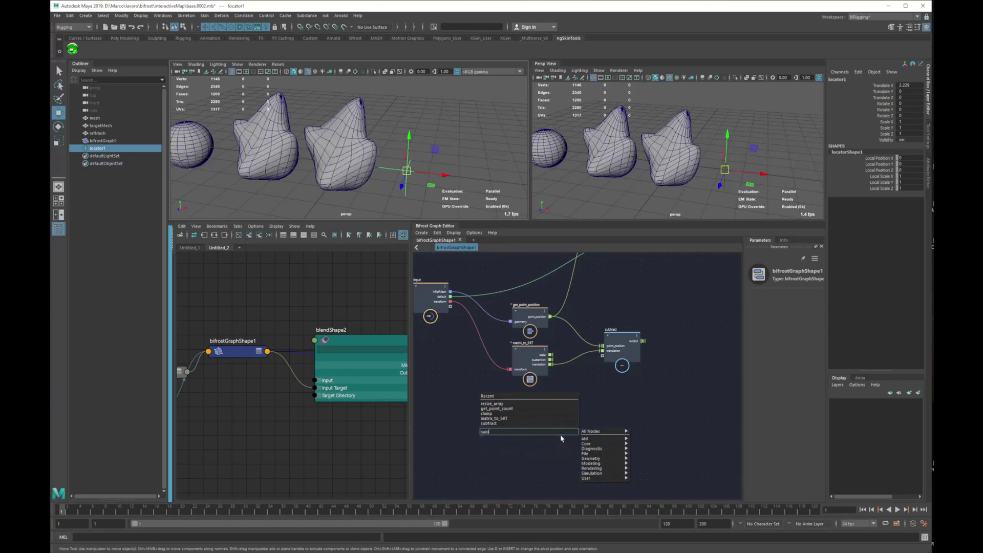
text(e)
key(BackSpace)
text(ue)
key(Return)
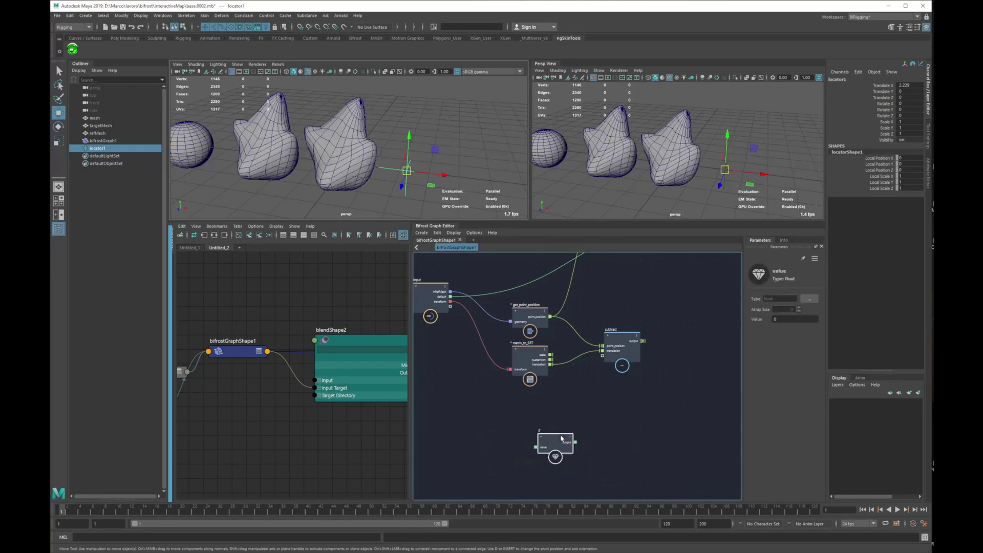
Line up the value node below matrix_to_SRT and set its type to a 4x4 32-bit floating-point matrix
drag(569, 445, 544, 414)
scroll(561, 410, up, 1)
alt+middle_drag(563, 410, 586, 427)
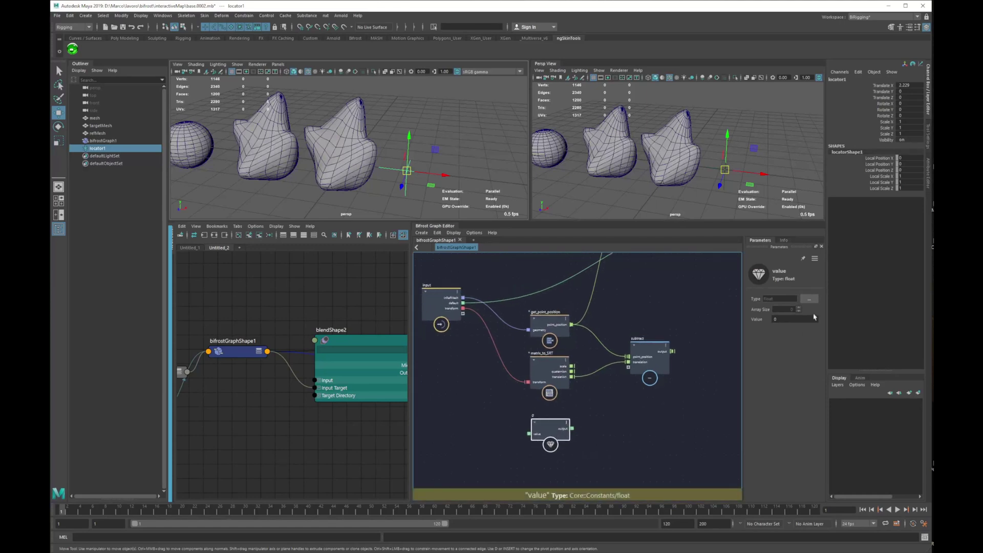
click(803, 300)
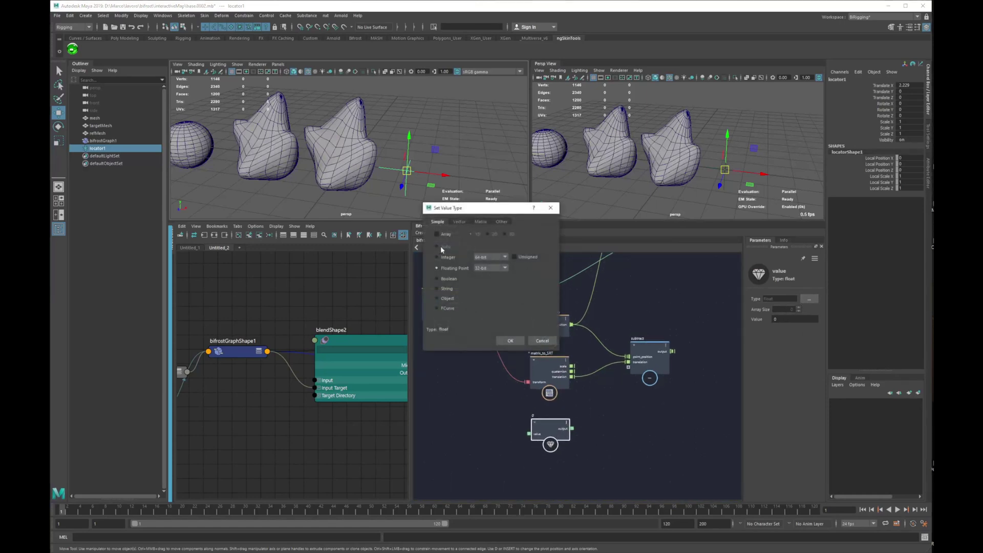
click(480, 223)
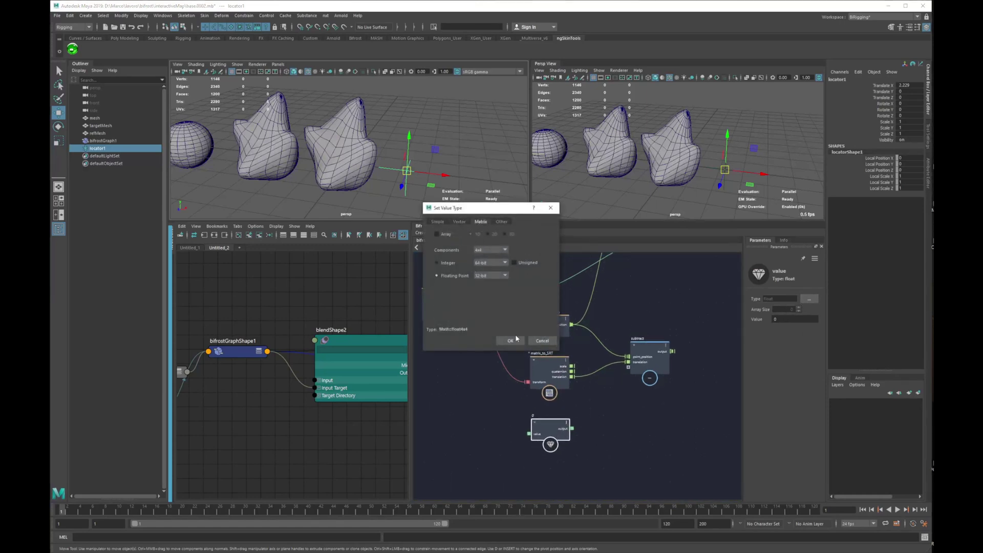
key(Return)
click(515, 439)
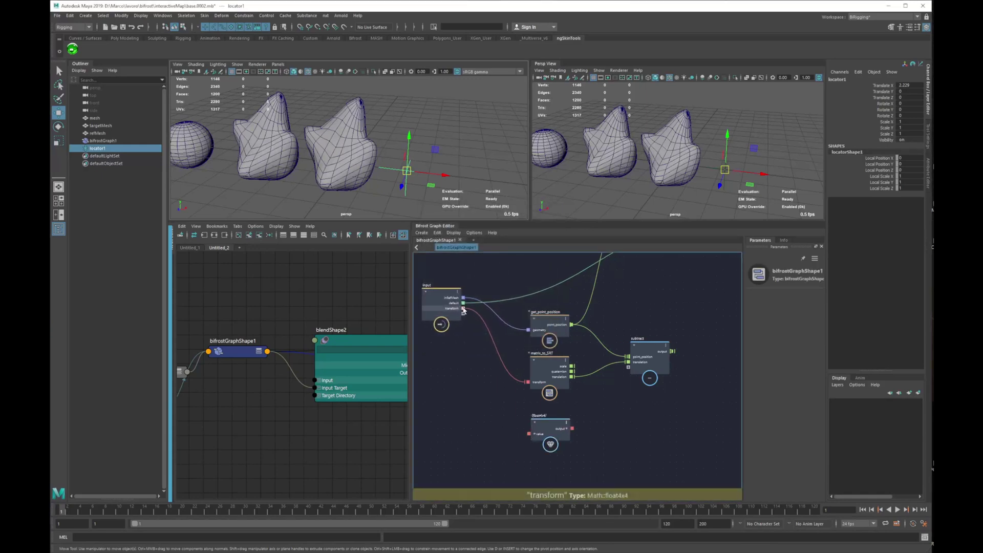
Connect the input node's transform to the float4x4 value node and expand its output into separate columns
drag(533, 436, 532, 436)
alt+middle_drag(600, 416, 544, 429)
click(525, 419)
scroll(560, 436, up, 2)
Move the subtract node further out and add a vector4_to_vector3 node beyond the float4x4 value node
drag(608, 334, 646, 339)
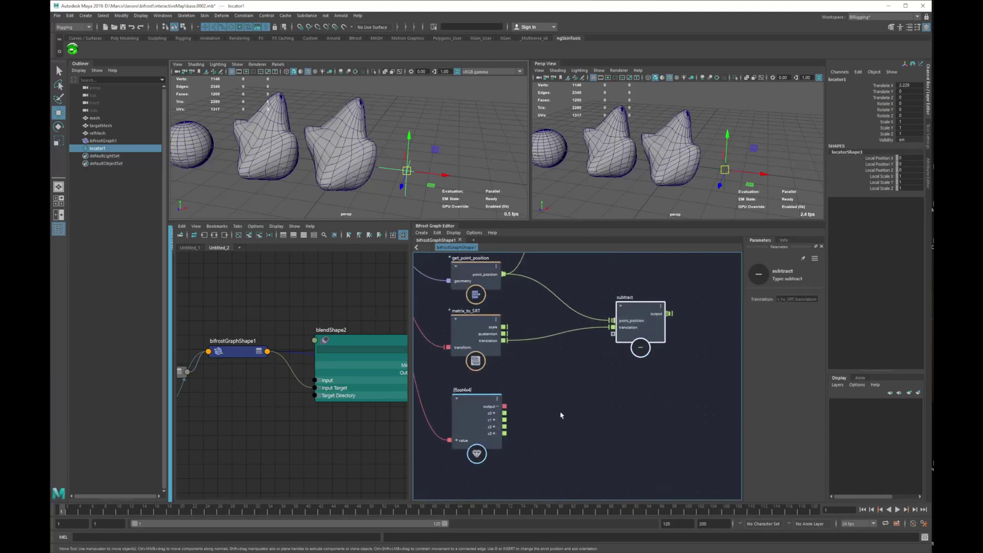
click(561, 416)
key(Tab)
click(562, 390)
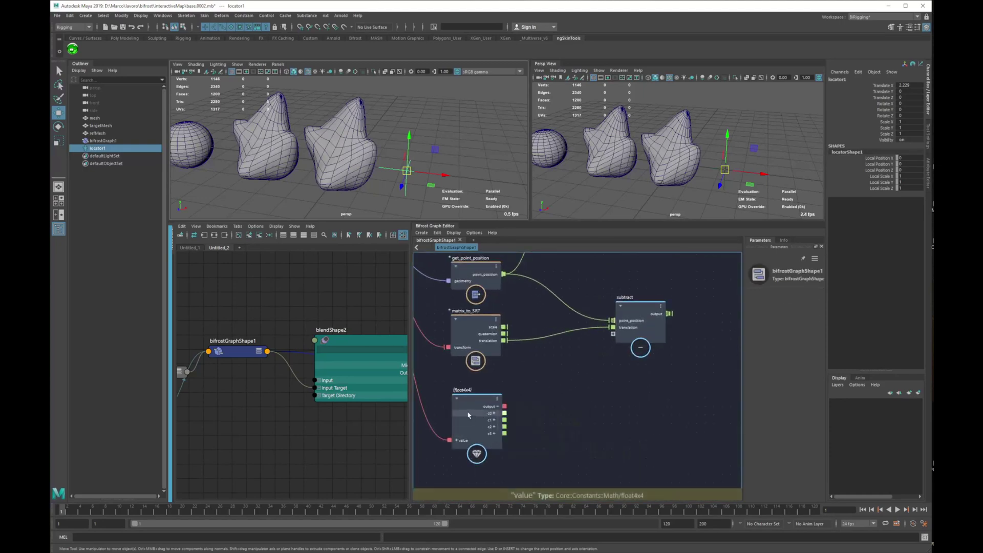
scroll(554, 413, up, 1)
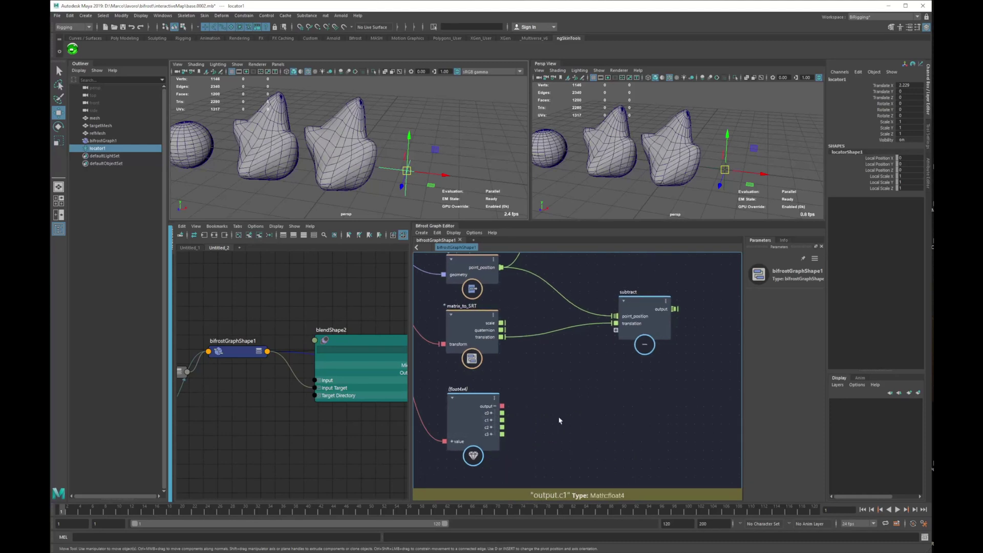
key(Tab)
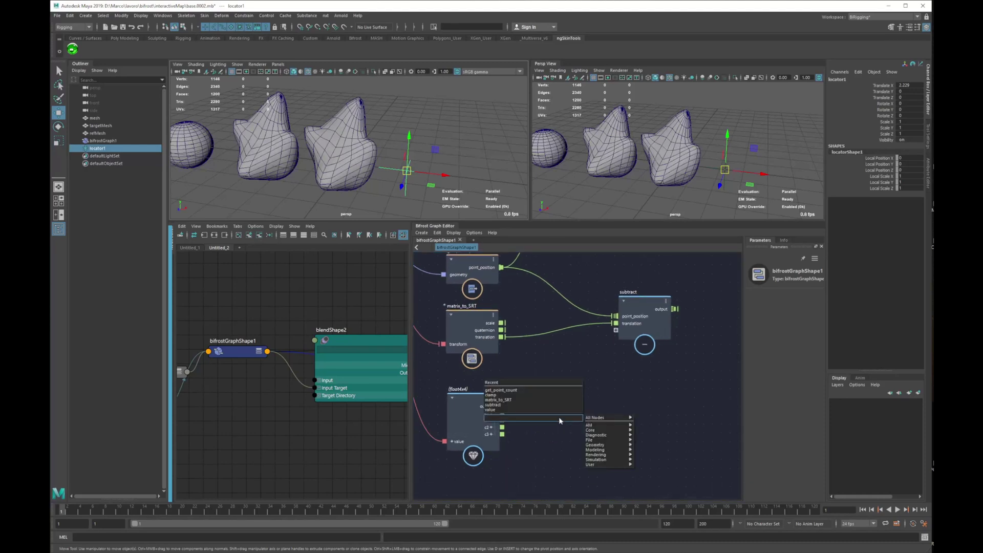
key(Escape)
key(Tab)
key(Down)
key(Down)
key(Down)
key(Down)
key(Down)
key(Return)
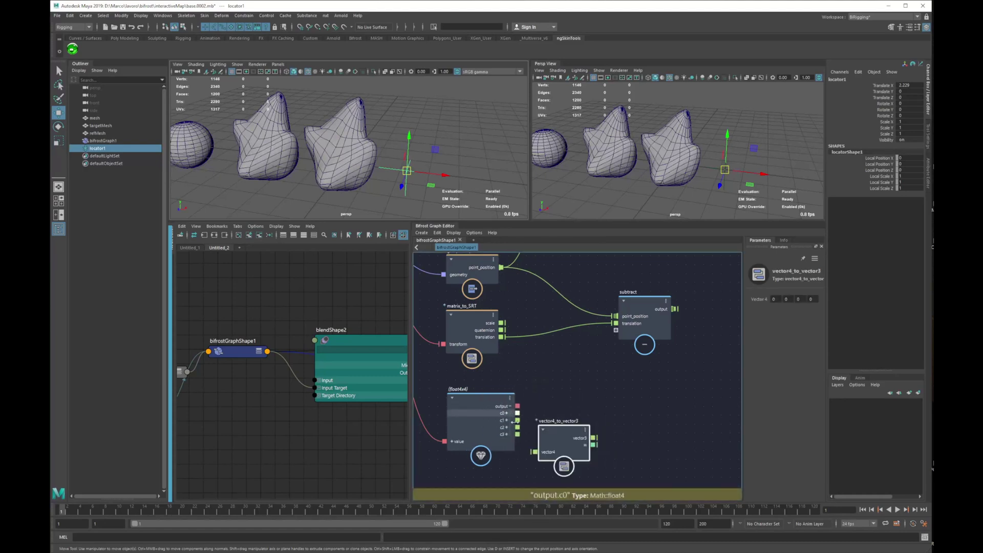
Connect the matrix column c0 to the vector4 input and position vector4_to_vector3 below the subtract node
drag(534, 452, 535, 452)
drag(568, 444, 575, 404)
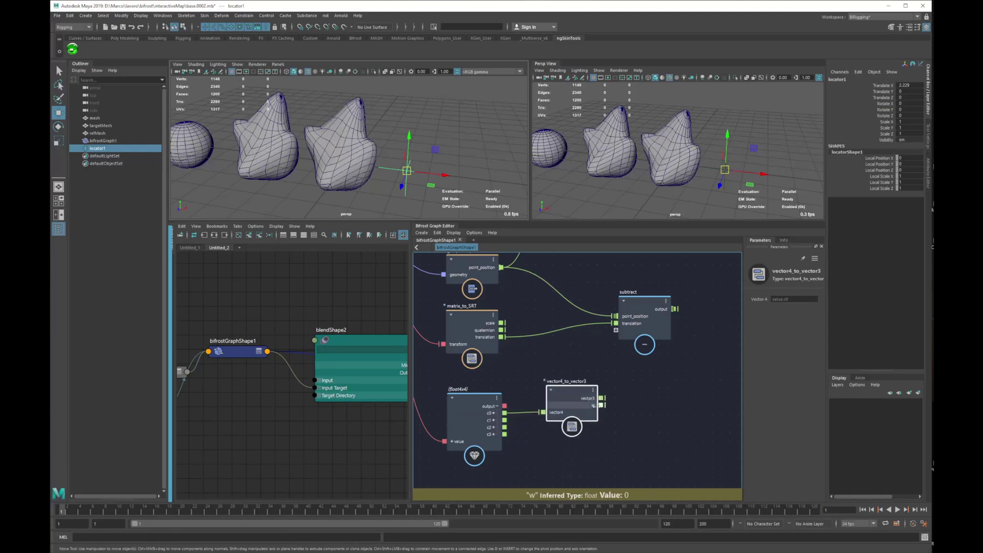
alt+middle_drag(622, 381, 538, 404)
scroll(538, 404, down, 1)
click(582, 405)
drag(501, 419, 521, 420)
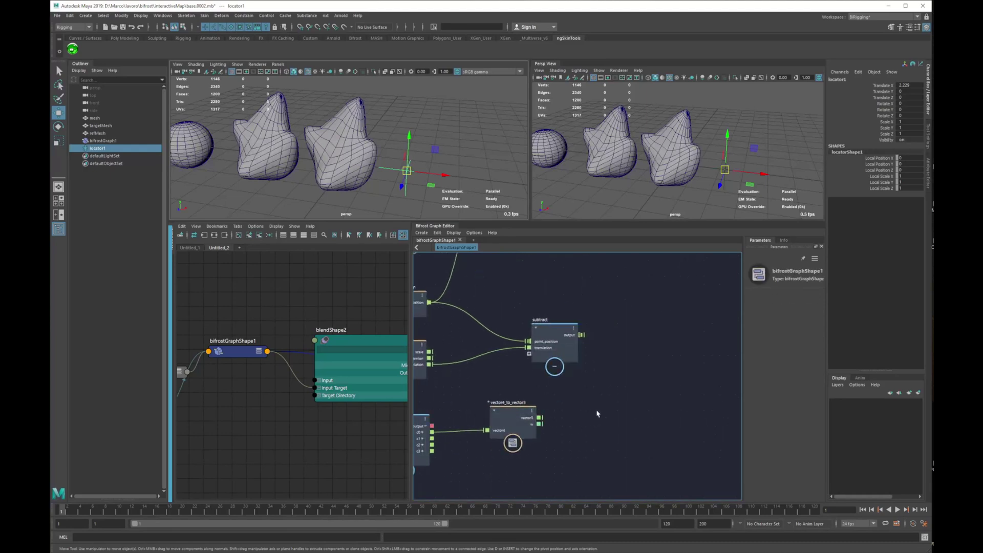
Add a dot node and connect vector3 to its first input and the subtract output to its second
key(Tab)
text(dot)
key(Return)
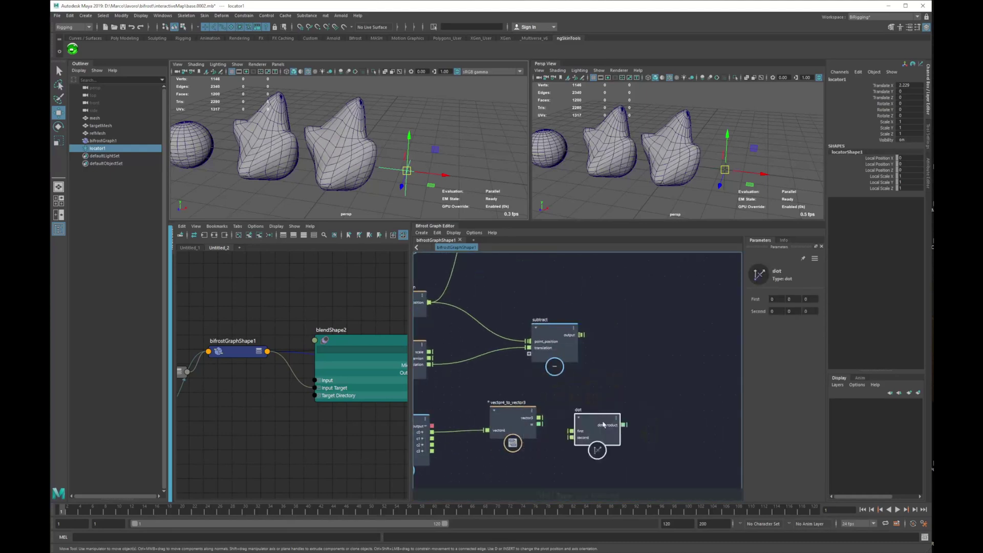
drag(603, 424, 643, 404)
drag(539, 418, 610, 411)
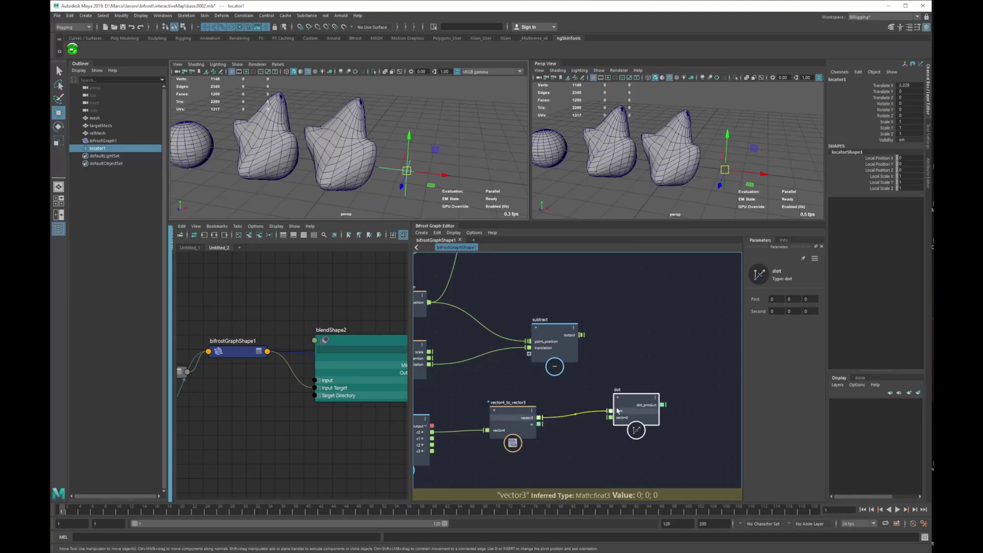
drag(581, 335, 654, 374)
alt+middle_drag(617, 376, 592, 383)
alt+middle_drag(435, 365, 529, 367)
scroll(529, 367, down, 2)
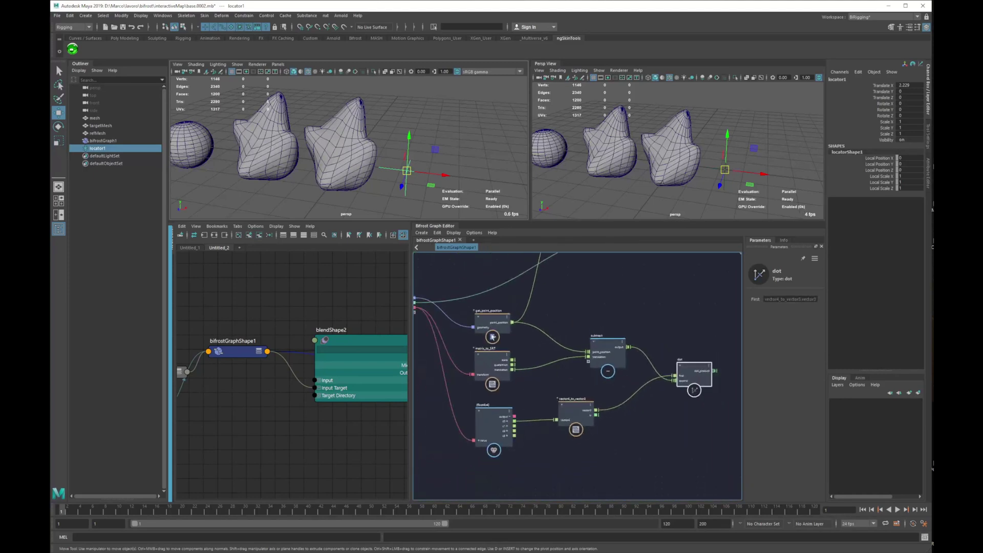
Move the clamp node down towards the dot node and connect dot_product to the clamp's value input
alt+middle_drag(717, 307, 553, 372)
scroll(657, 347, up, 1)
drag(569, 299, 574, 408)
drag(667, 316, 702, 307)
drag(566, 402, 590, 400)
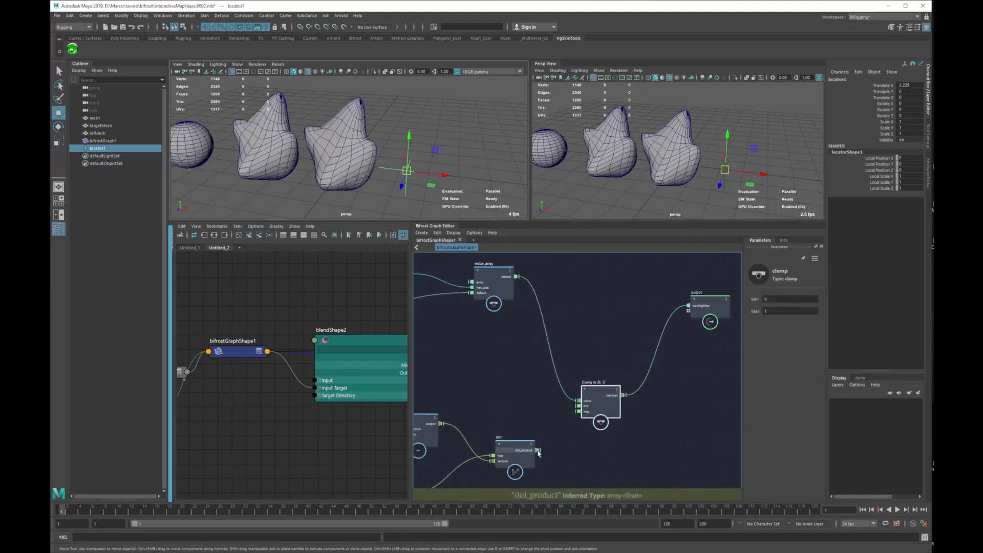
drag(537, 450, 577, 401)
Slide the locator along X into the sphere to about -0.24, try rotating it, and undo the rotation
drag(446, 164, 337, 173)
key(e)
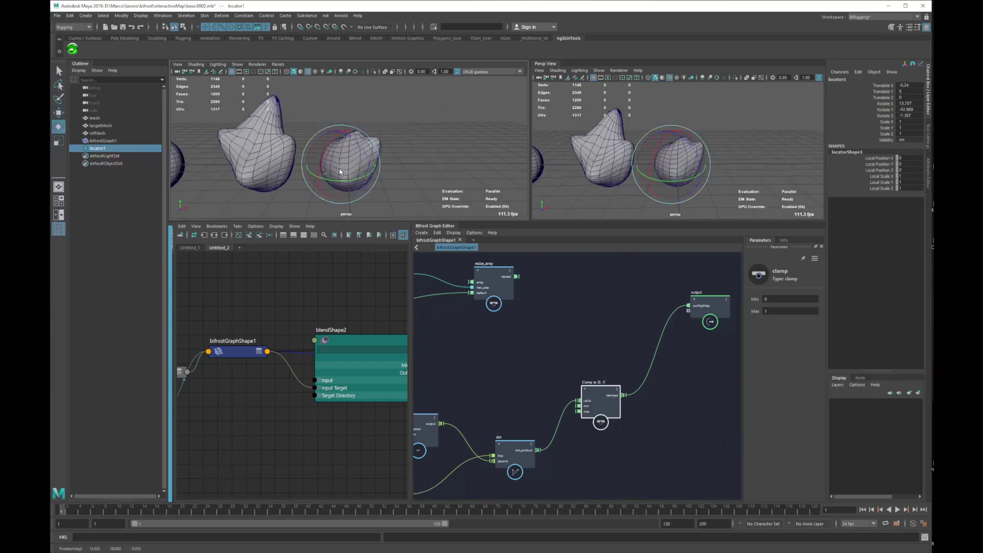
key(ctrl+z)
key(w)
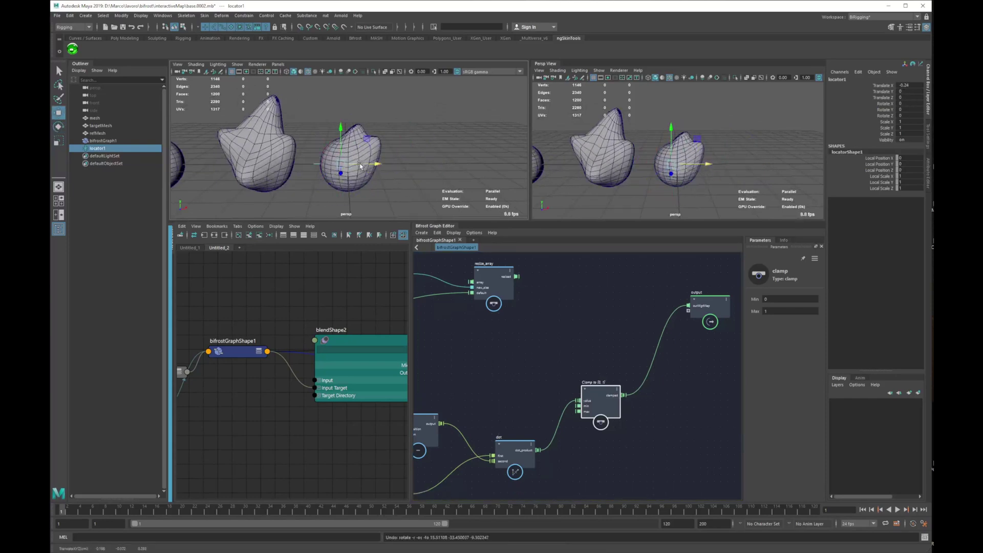
Move the locator back and forth along X inside the sphere, ending at about -0.1
drag(361, 165, 395, 165)
alt+middle_drag(430, 181, 438, 179)
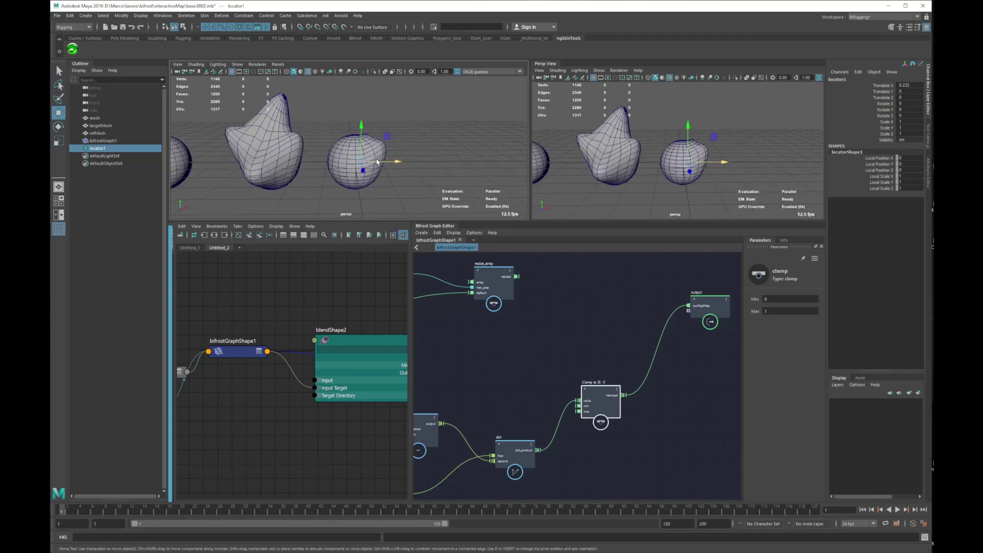
drag(395, 167, 385, 167)
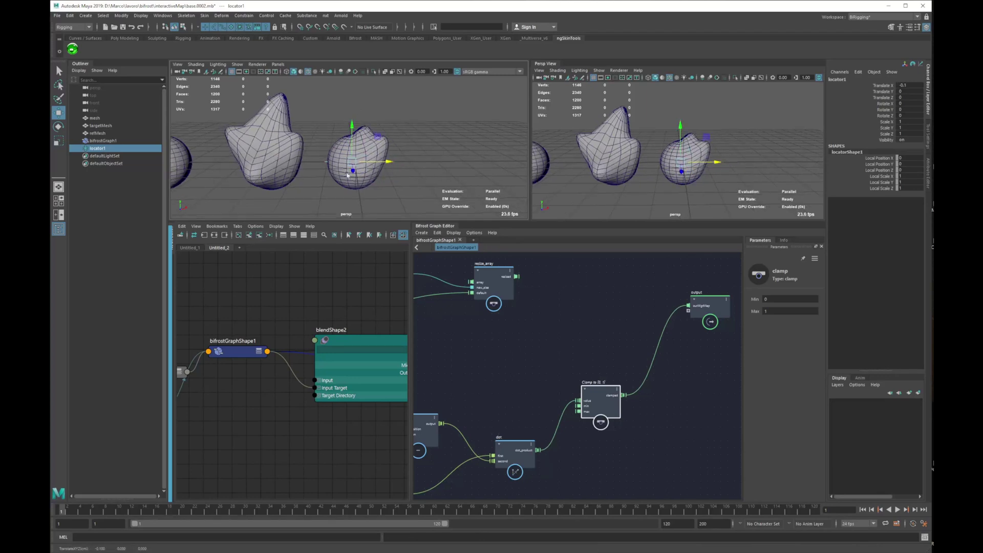
Connect matrix column c1 to the vector4 input instead, try rotating the locator, and undo the rotation
alt+middle_drag(528, 476, 611, 425)
scroll(531, 450, up, 1)
scroll(536, 440, up, 2)
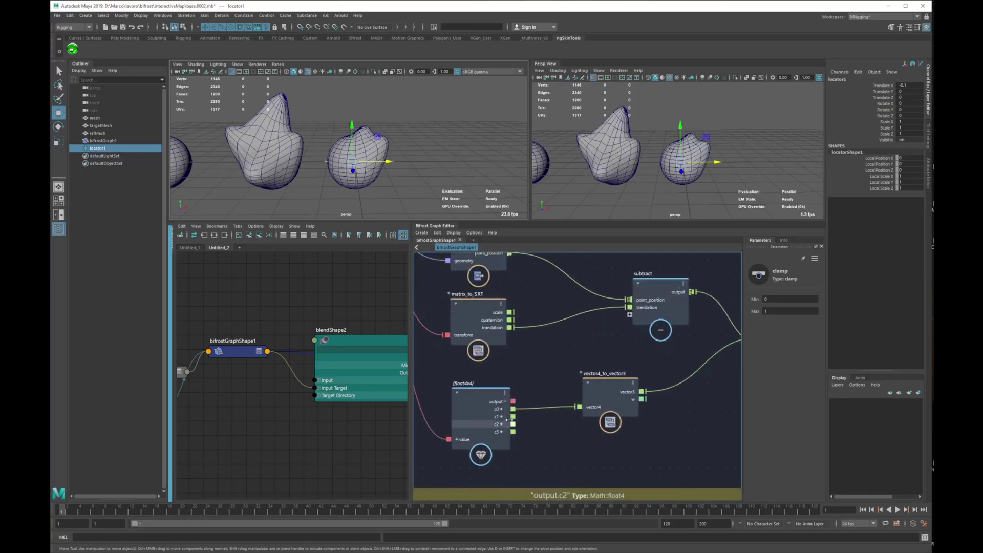
drag(580, 408, 580, 409)
alt+drag(360, 119, 390, 196)
key(e)
key(ctrl+z)
key(w)
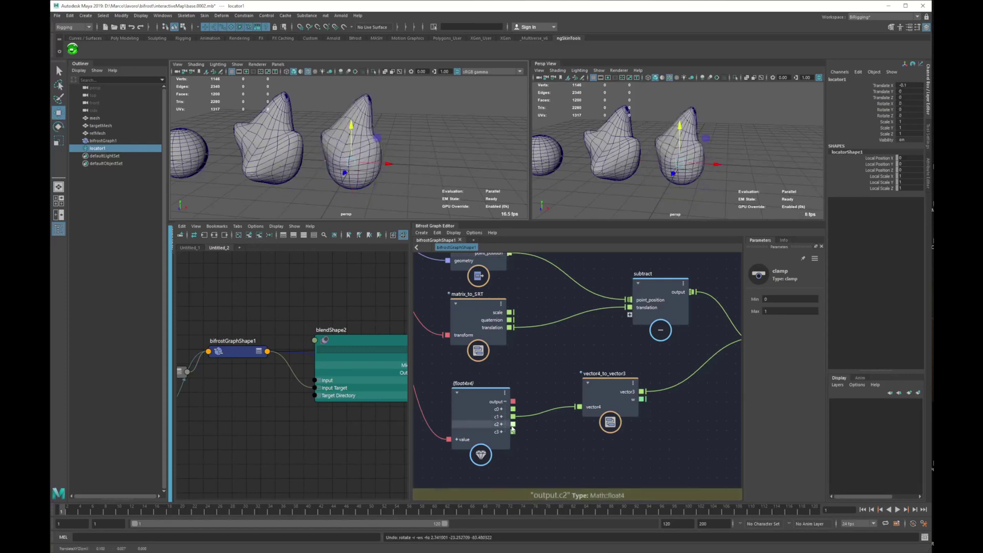
Connect matrix column c2 to the vector4 input, try moving the locator along Z, and undo the move
drag(513, 424, 580, 409)
alt+drag(379, 179, 337, 165)
key(ctrl+z)
Reconnect matrix column c0 to the vector4 input and test the effect by moving the locator vertically
alt+middle_drag(490, 412, 475, 419)
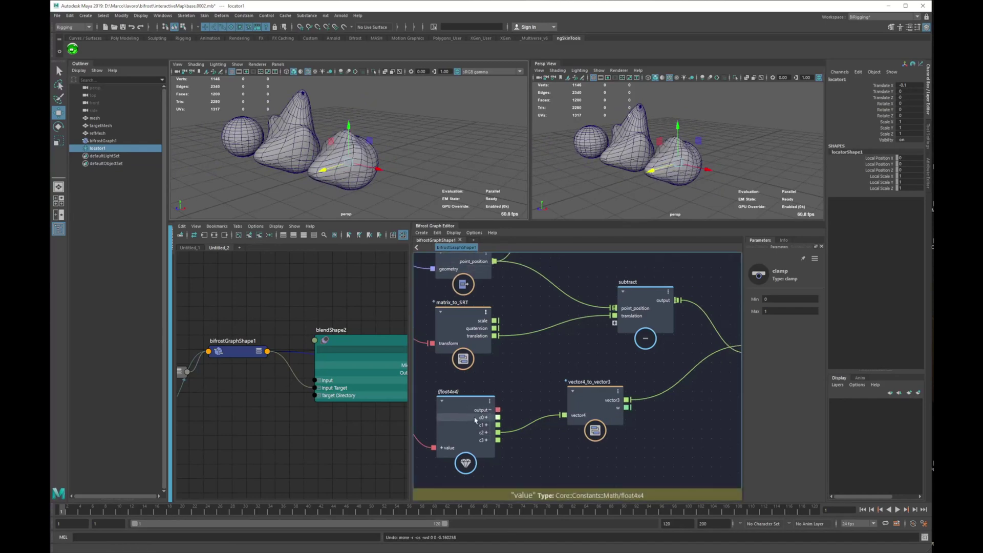
drag(572, 416, 565, 415)
click(347, 123)
click(349, 133)
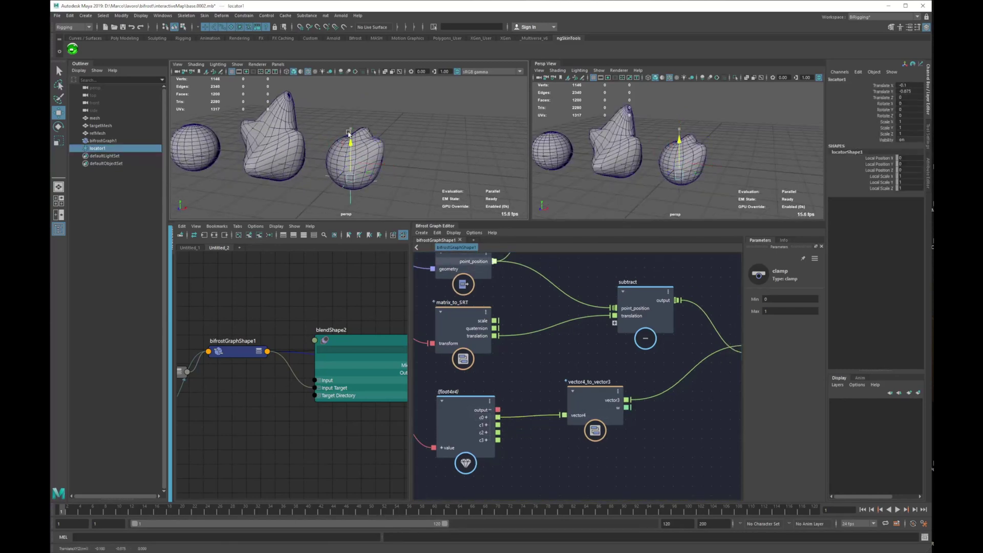
Try rotating the locator, undo the rotation, and move it clear of the sphere to about 1.6 along X
key(e)
drag(368, 139, 423, 171)
key(ctrl+z)
key(w)
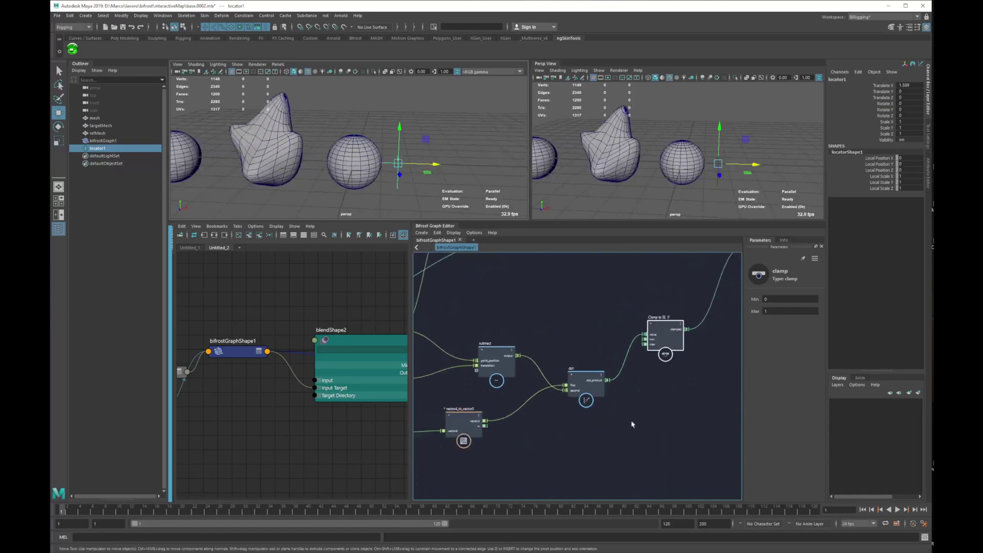
Move the subtract node closer to the get_point_position and matrix_to_SRT nodes
alt+middle_drag(568, 419, 619, 416)
drag(539, 346, 504, 333)
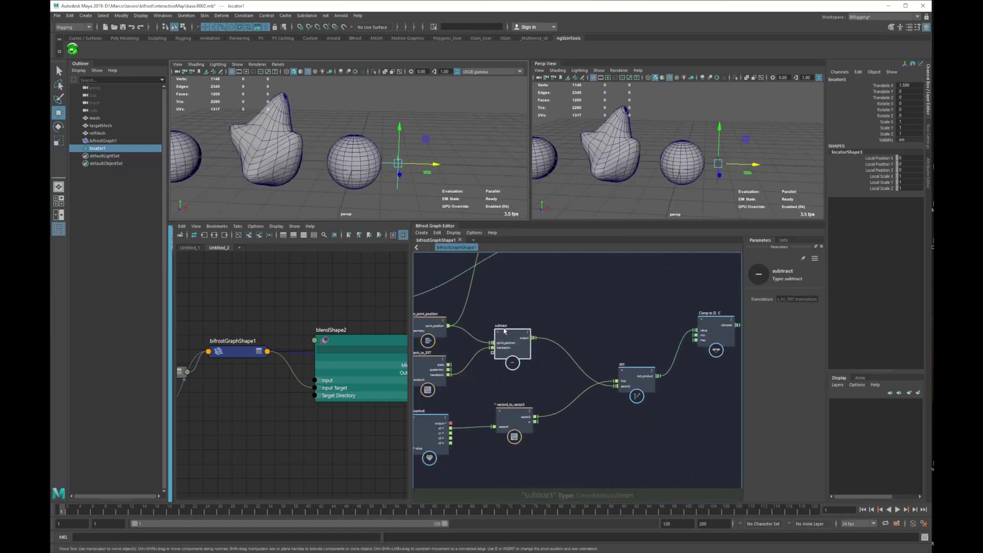
middle_drag(534, 344, 514, 358)
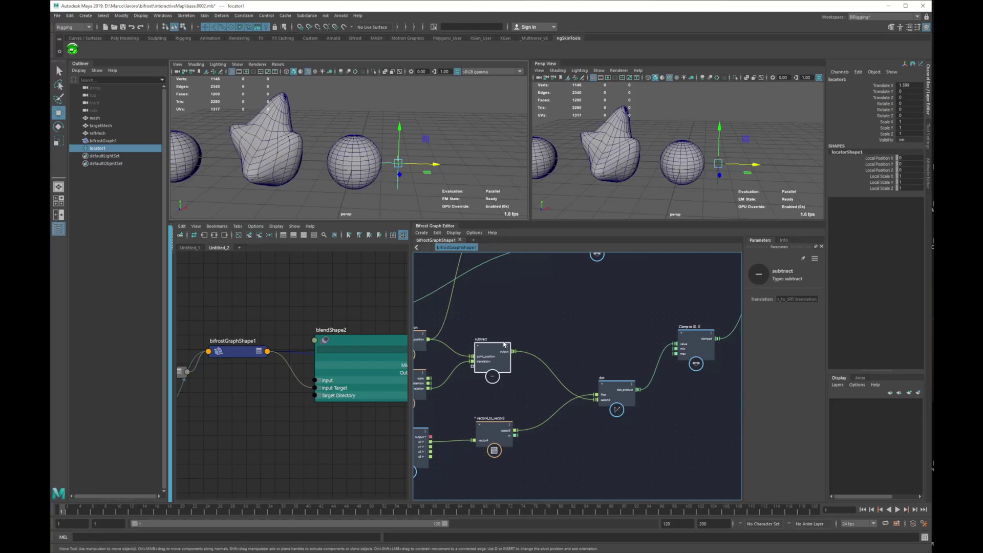
Add a length node above the dot node and connect the subtract output to its vector input
alt+middle_drag(553, 355, 440, 412)
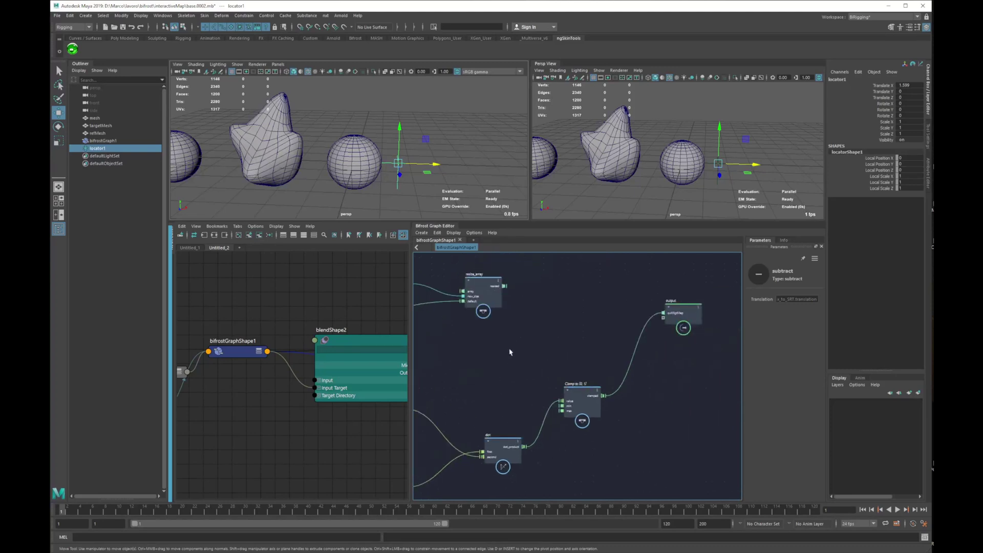
drag(490, 365, 582, 473)
alt+middle_drag(478, 380, 522, 379)
click(525, 384)
key(Tab)
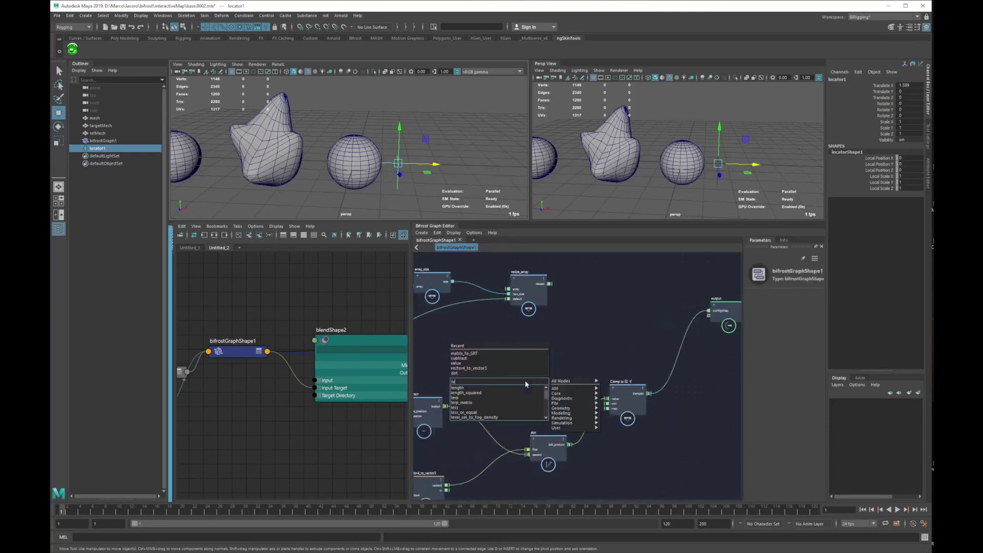
text(leng)
key(Return)
scroll(451, 402, up, 3)
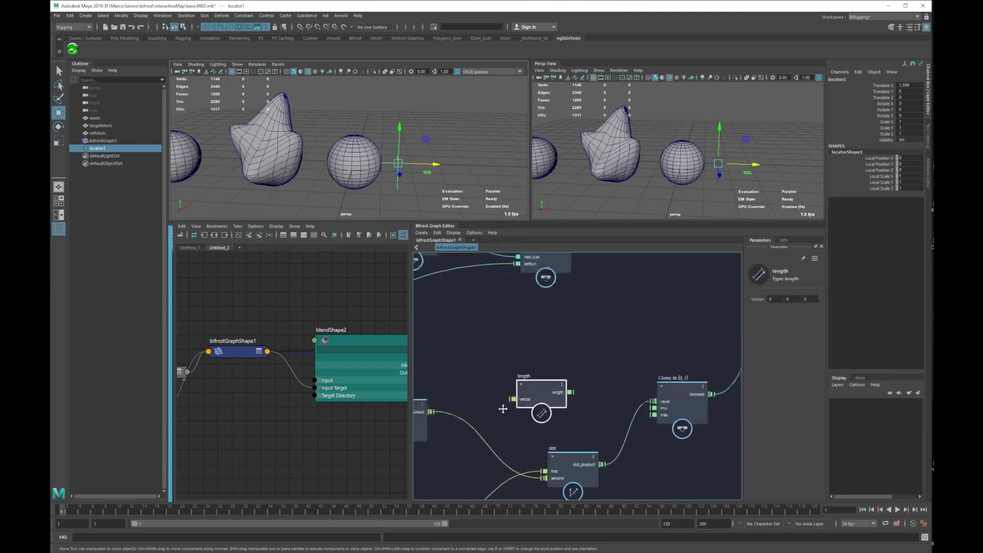
drag(552, 390, 500, 375)
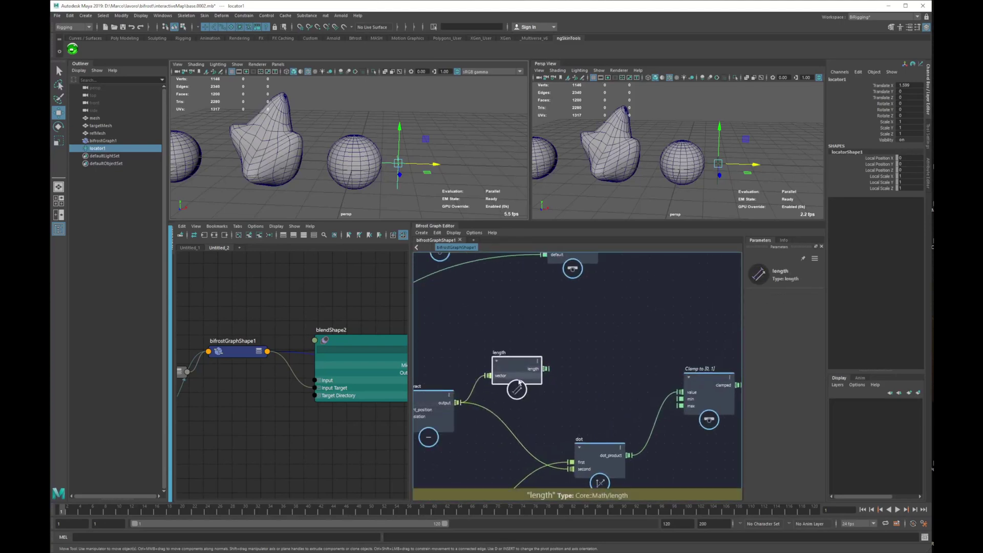
Add a change_range node beyond the length node and connect the length output to its value input
middle_drag(597, 369, 561, 354)
click(561, 353)
key(Tab)
text(change)
key(Down)
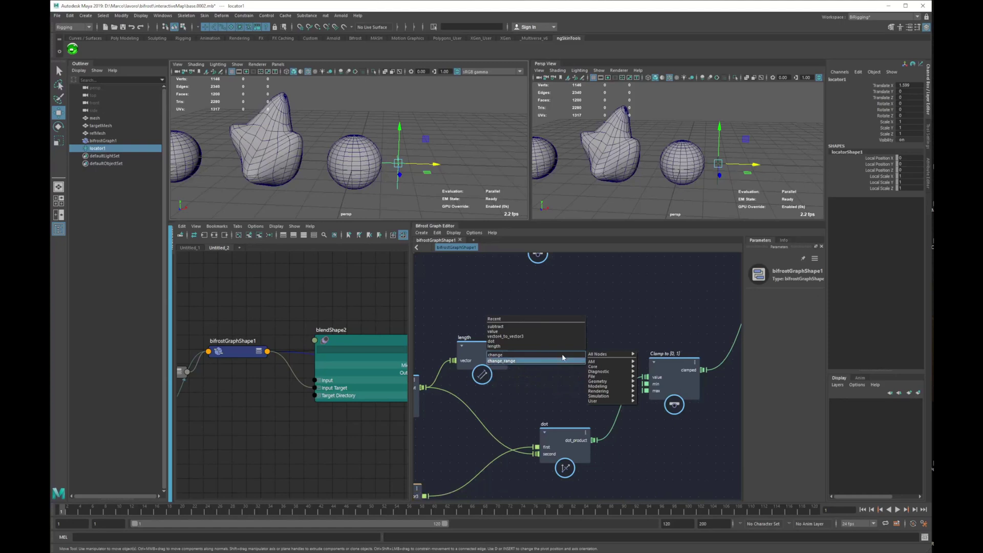
key(Return)
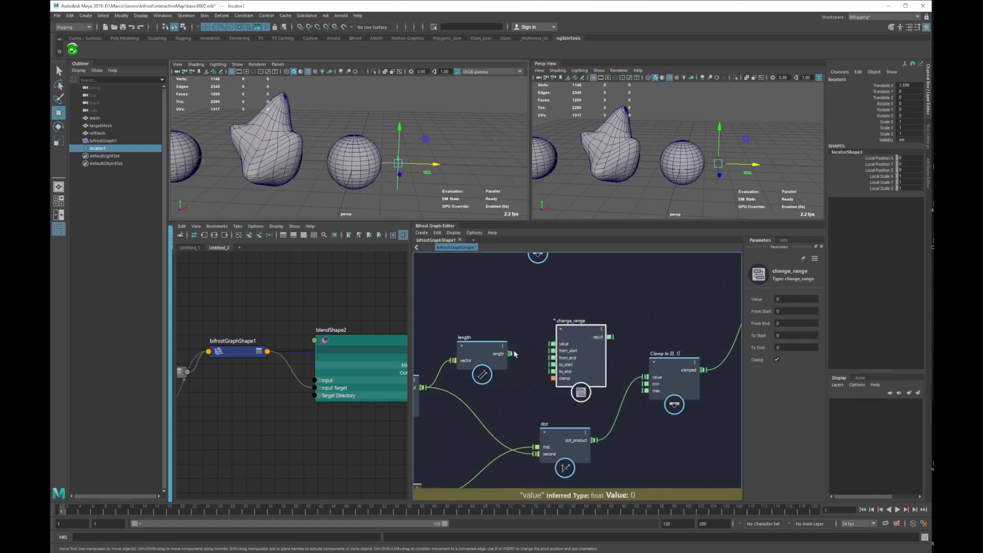
drag(551, 343, 553, 344)
Set the change_range node's From End value to 1
click(800, 311)
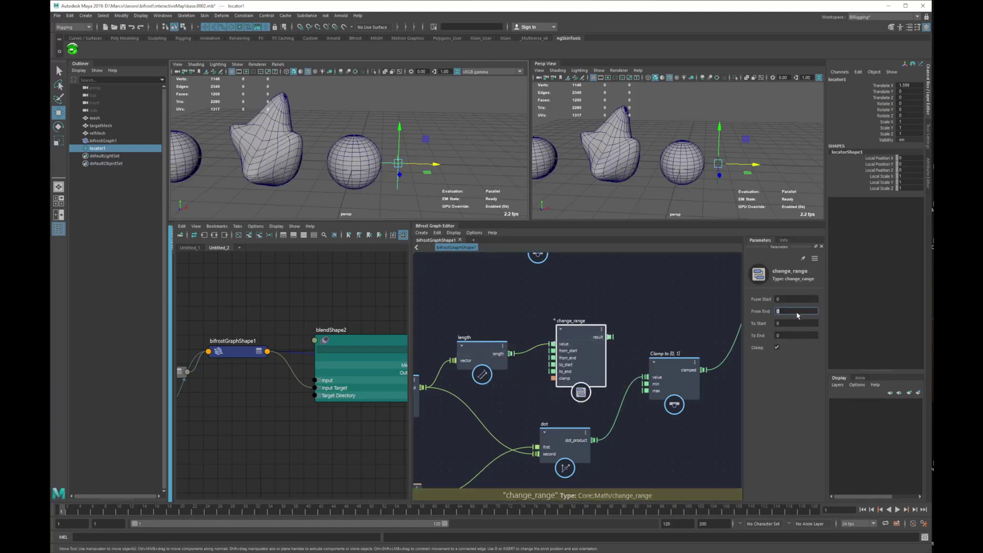
text(1)
click(645, 327)
alt+middle_drag(576, 350, 662, 342)
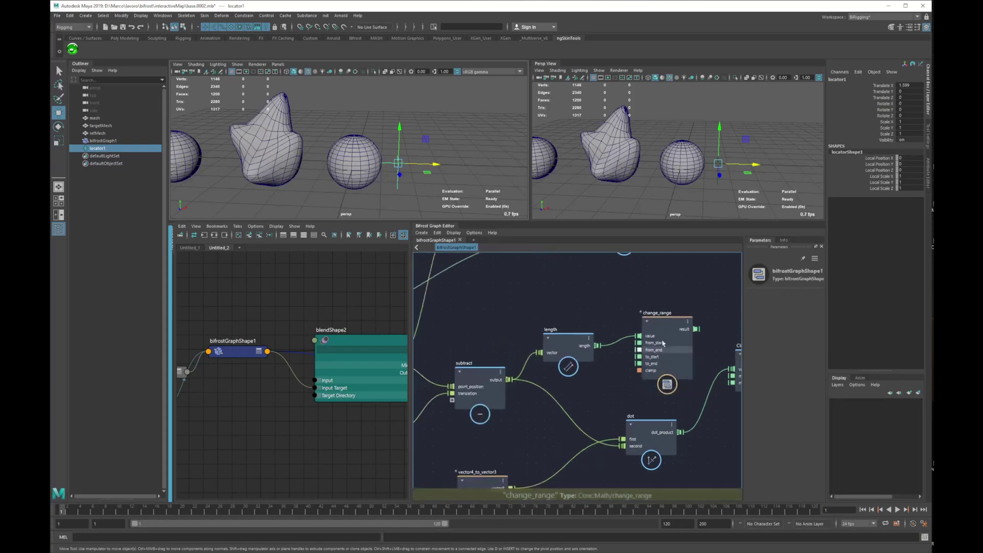
scroll(663, 343, down, 1)
alt+middle_drag(617, 366, 654, 362)
scroll(654, 362, down, 1)
scroll(674, 351, down, 3)
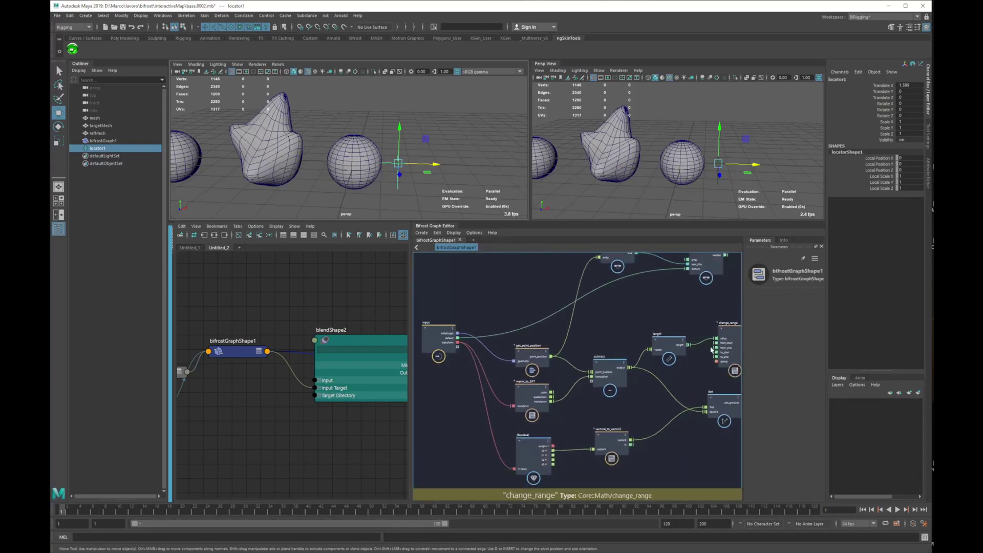
Expose change_range's from_end as a new port on the graph's input node and rename that port radius
drag(579, 357, 457, 347)
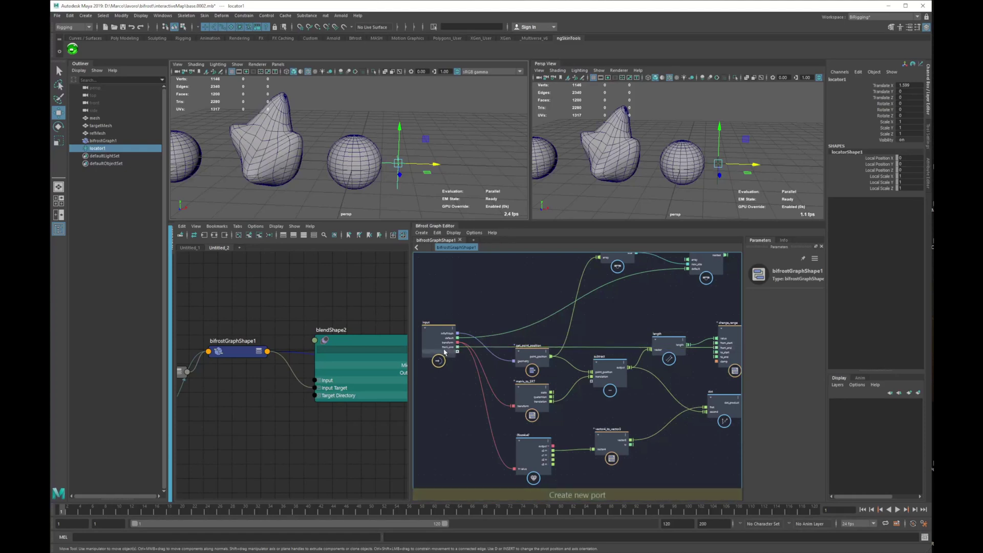
right_click(454, 347)
click(475, 352)
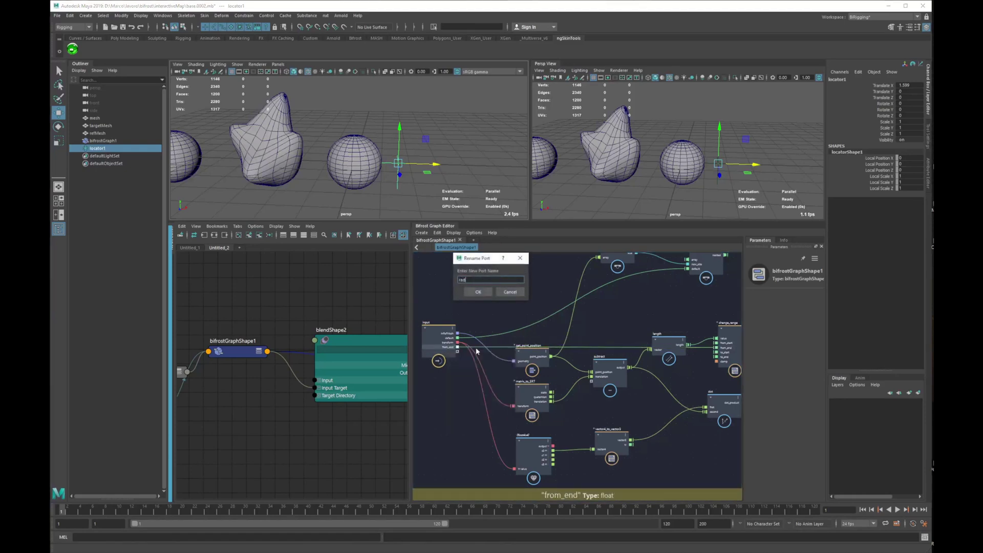
text(radius)
key(Return)
Set the Radius and Default attributes of bifrostGraphShape1 to 1
scroll(522, 406, up, 6)
alt+middle_drag(709, 394, 788, 388)
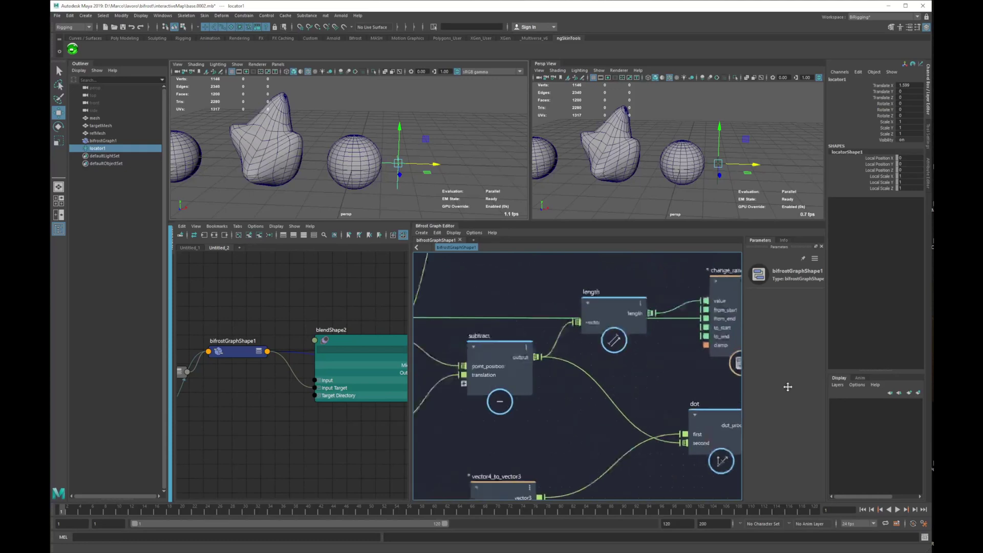
alt+middle_drag(466, 380, 763, 384)
scroll(588, 373, down, 1)
click(505, 303)
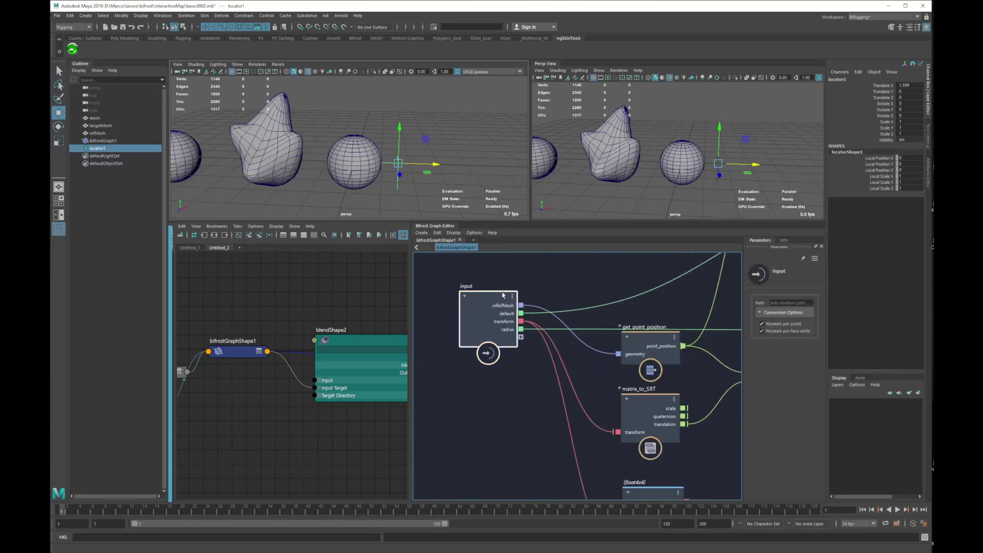
click(252, 352)
click(909, 92)
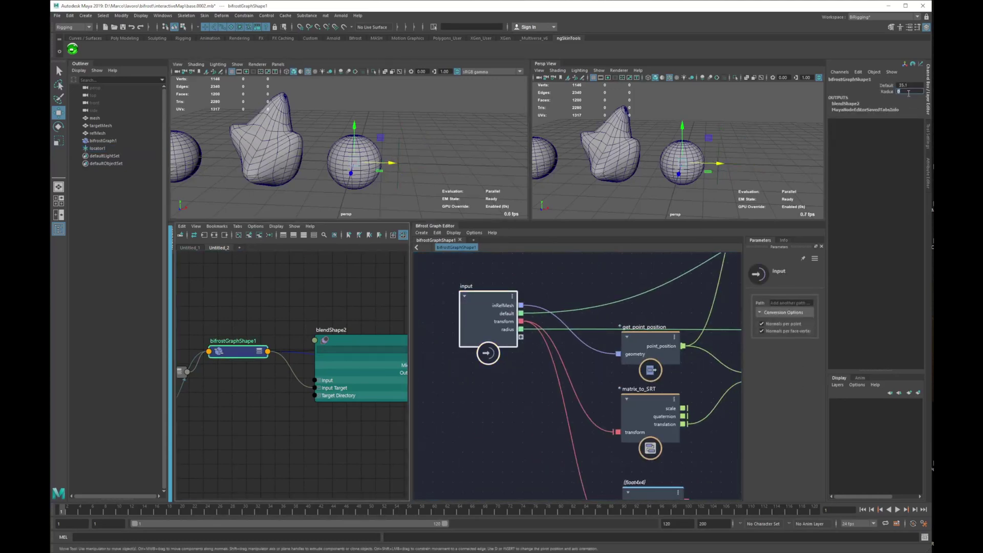
text(1)
key(Return)
click(905, 85)
key(Return)
Connect the change_range result to the clamp node's value input in place of the dot product
click(656, 274)
alt+middle_drag(667, 344, 511, 413)
alt+middle_drag(699, 398, 517, 366)
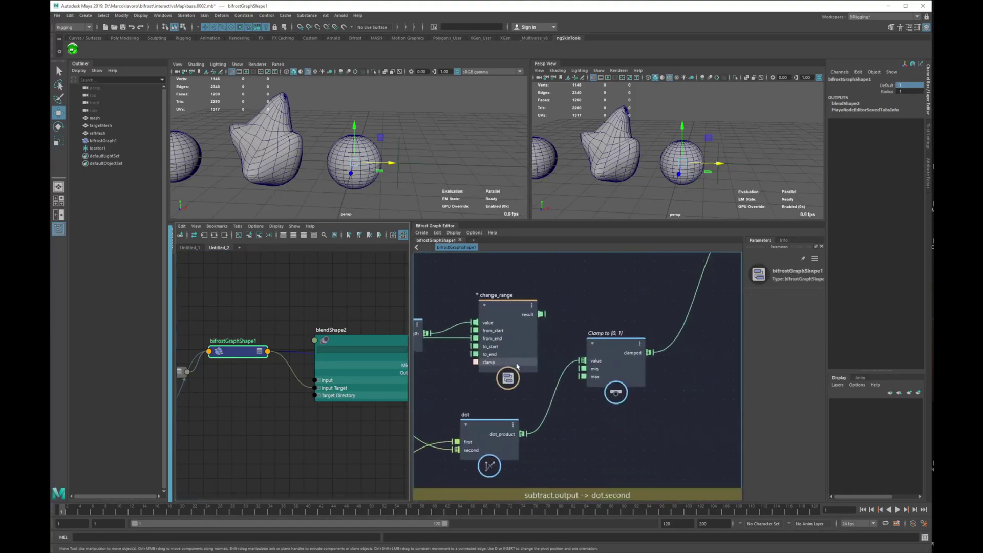
drag(572, 350, 577, 351)
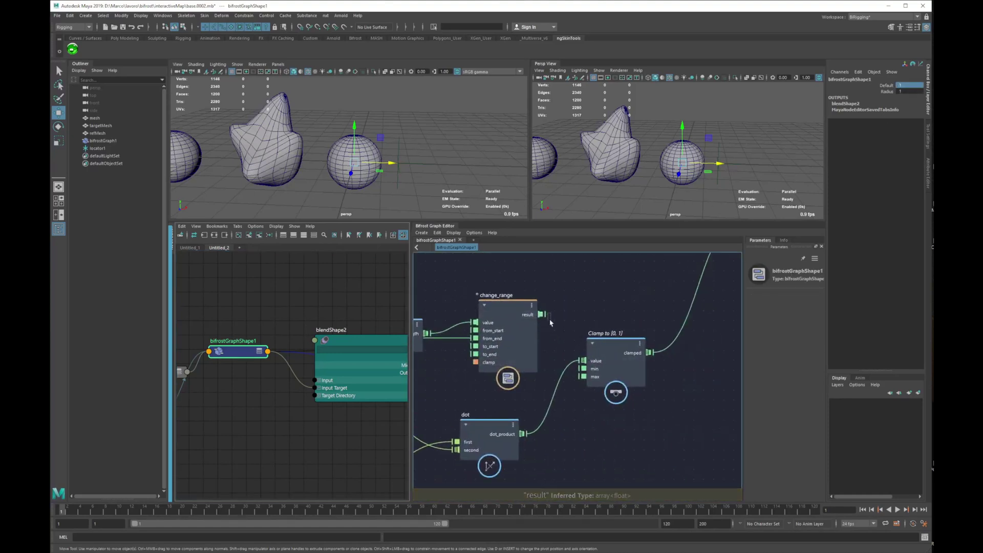
drag(541, 314, 554, 320)
drag(586, 357, 583, 361)
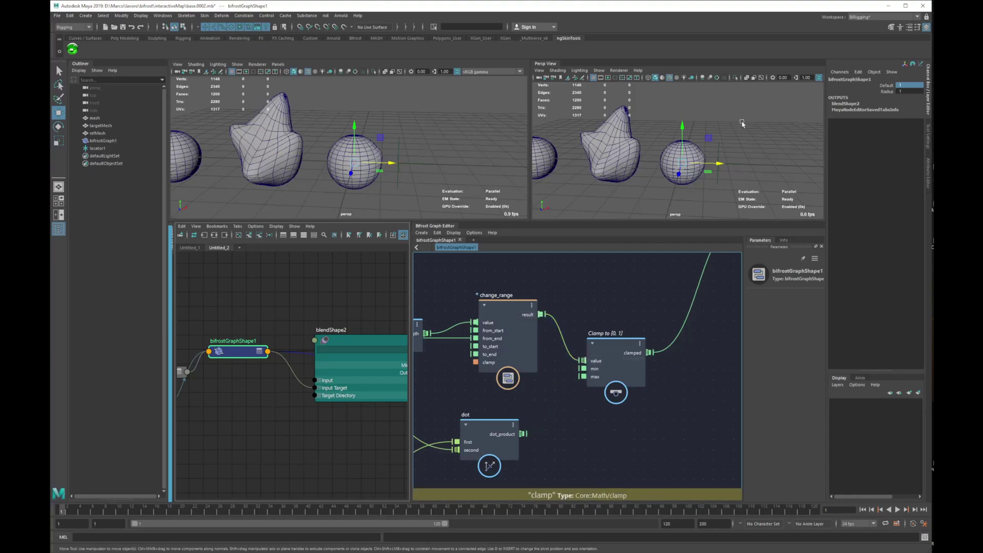
Move the locator up and closer to the sphere, and raise bifrostGraphShape1's Radius to 1.98
click(739, 159)
mouse_move(723, 162)
mouse_down()
mouse_move(679, 160)
mouse_move(715, 149)
mouse_up()
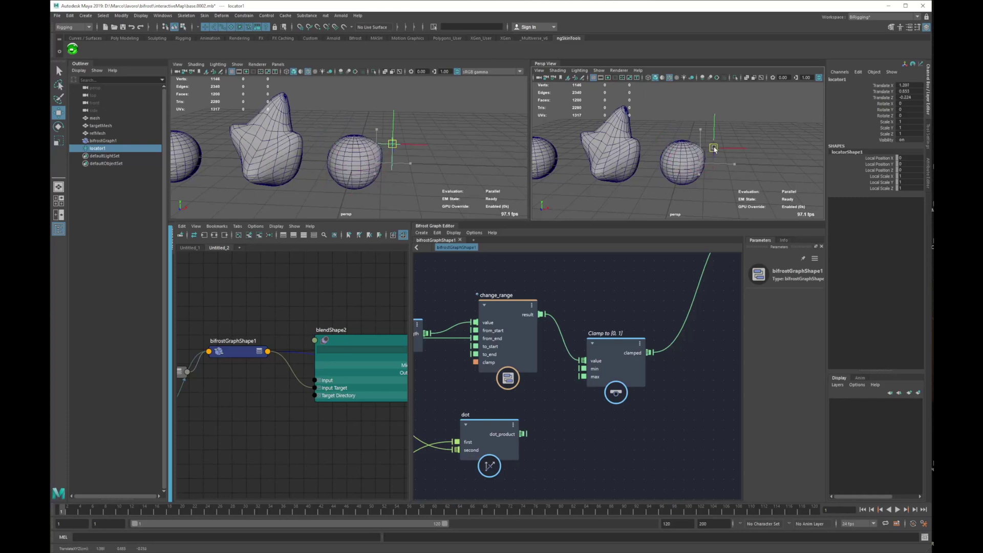
alt+middle_drag(288, 338, 305, 331)
click(247, 345)
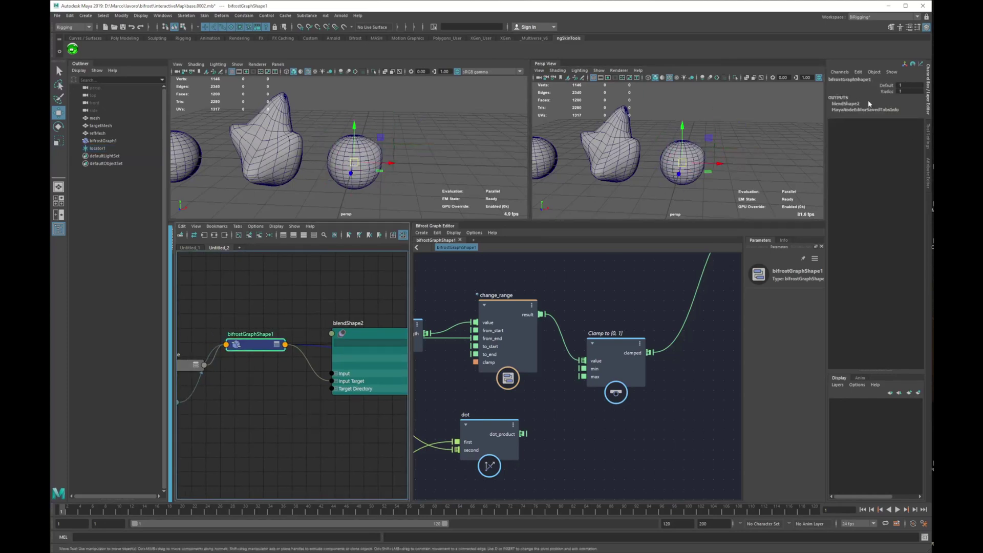
Test the distance falloff by moving the locator towards the sphere, and undo the move
click(711, 148)
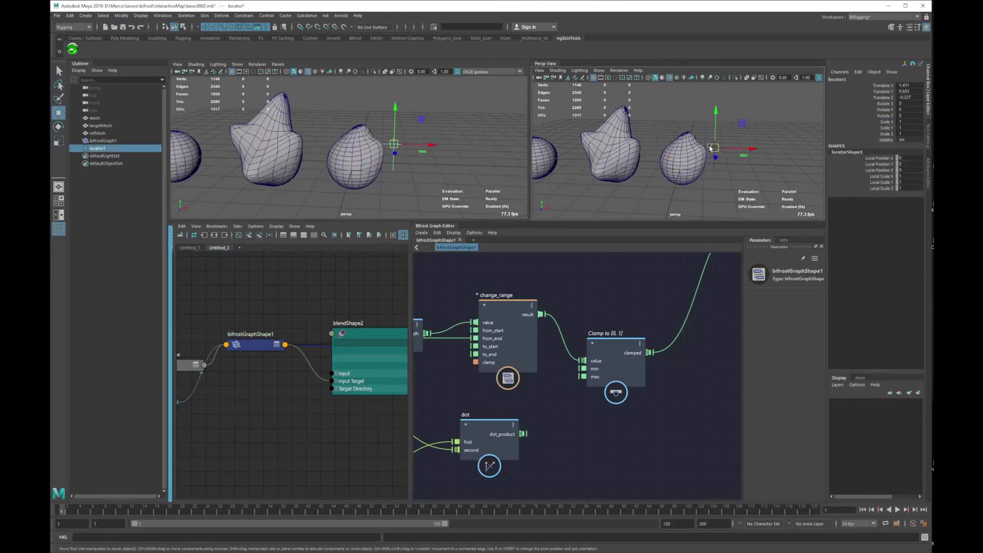
drag(710, 149, 698, 148)
key(ctrl+z)
key(ctrl+z)
Space out the length, dot, change_range and clamp nodes in the Bifrost graph
alt+middle_drag(561, 431, 622, 410)
scroll(622, 409, down, 3)
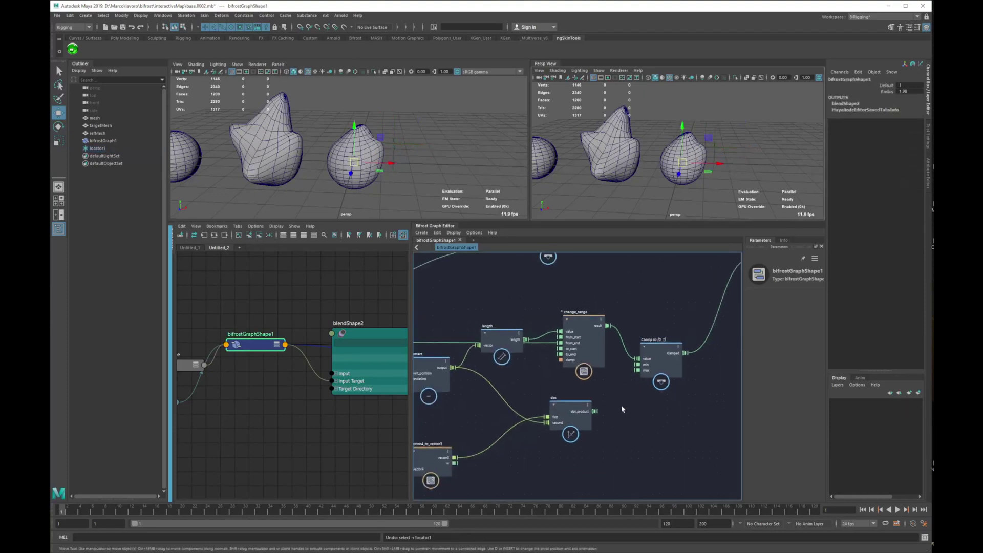
scroll(622, 409, down, 2)
alt+middle_drag(617, 356, 599, 347)
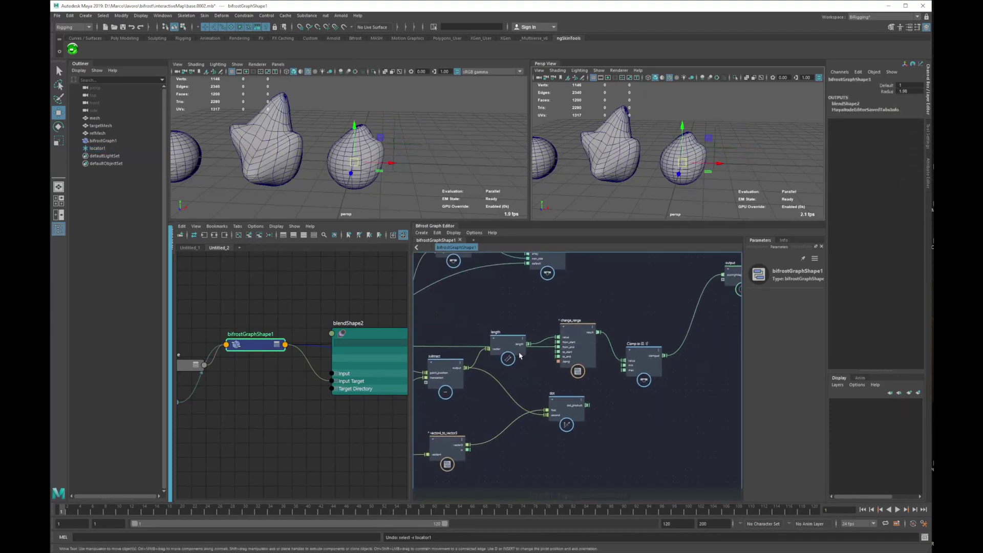
drag(509, 353, 529, 347)
drag(556, 411, 526, 433)
mouse_move(574, 347)
mouse_down()
mouse_move(579, 368)
mouse_move(578, 338)
mouse_up()
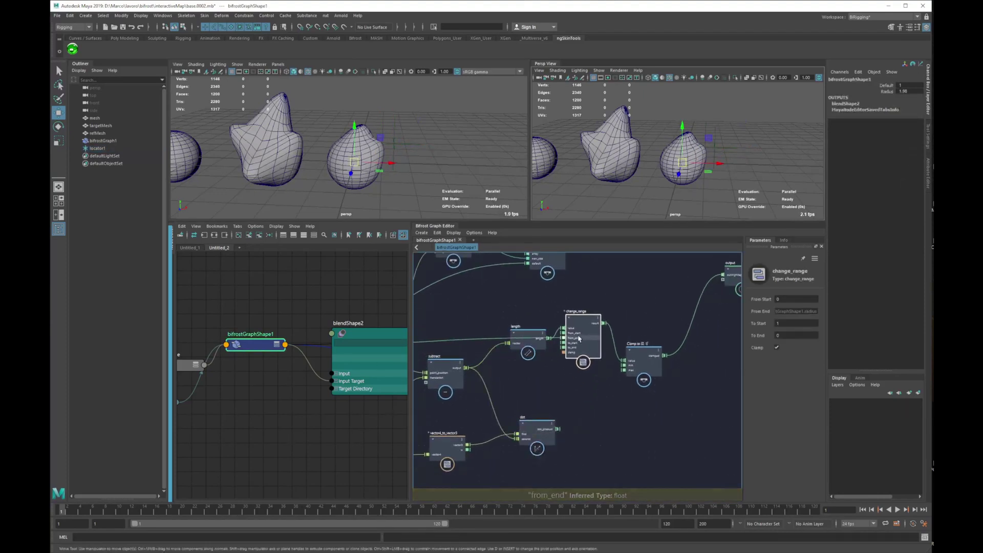
drag(643, 356, 633, 358)
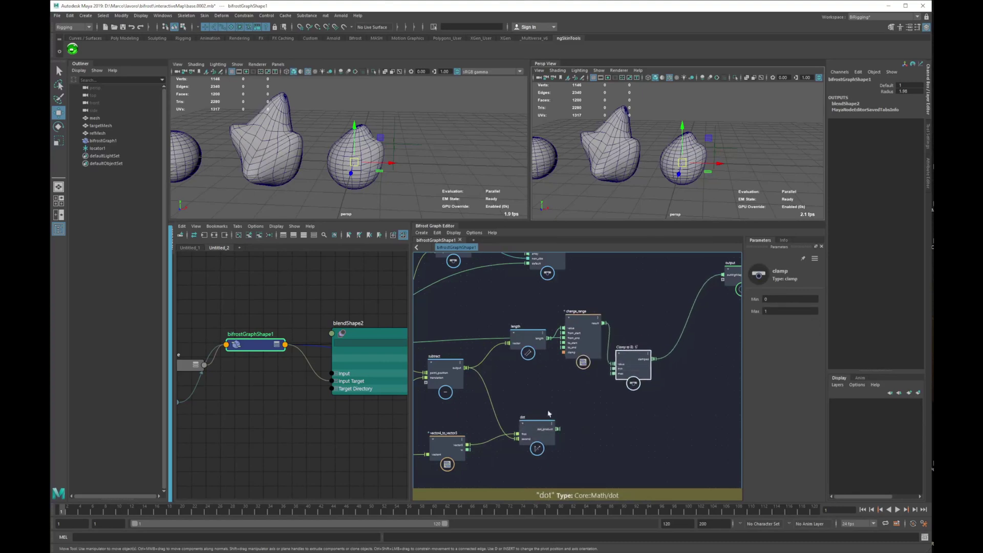
middle_drag(525, 373, 516, 395)
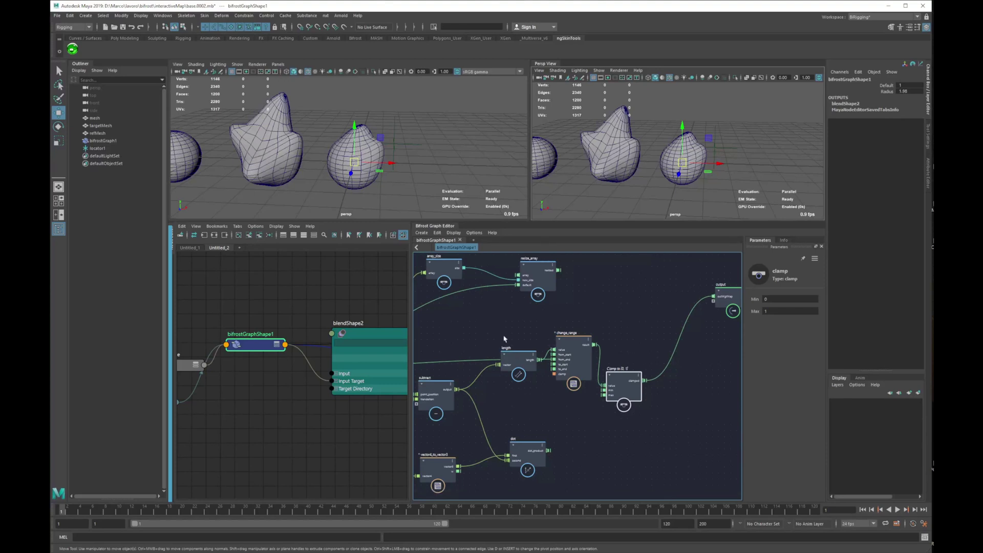
drag(604, 458, 605, 460)
alt+middle_drag(592, 438, 588, 447)
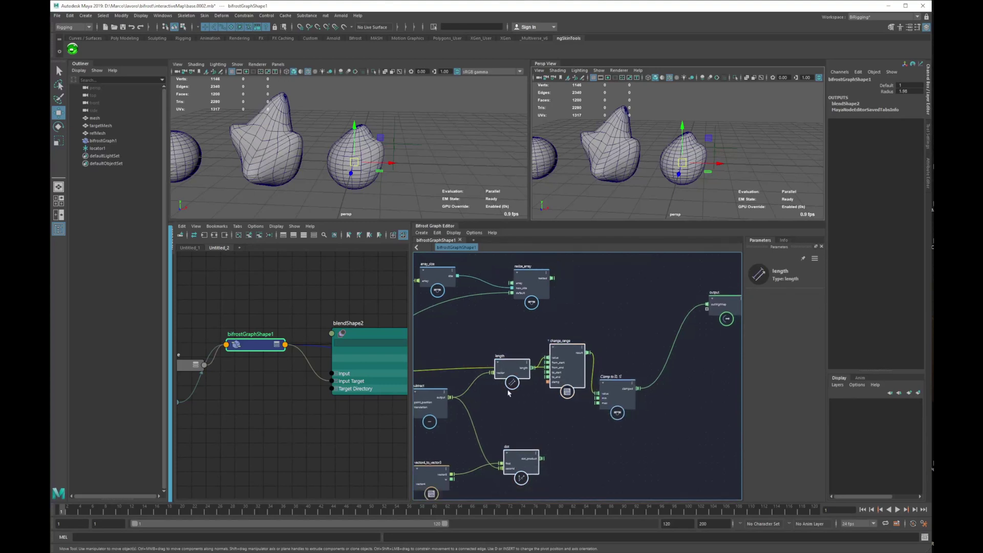
alt+middle_drag(506, 387, 609, 375)
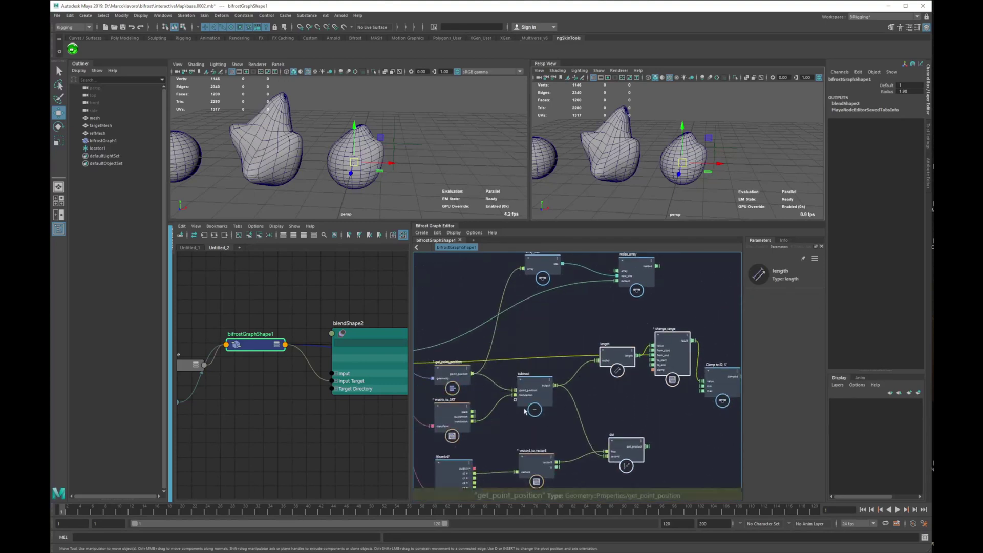
Test how scaling and moving the locator affects the deformation, and undo both changes
click(723, 152)
key(r)
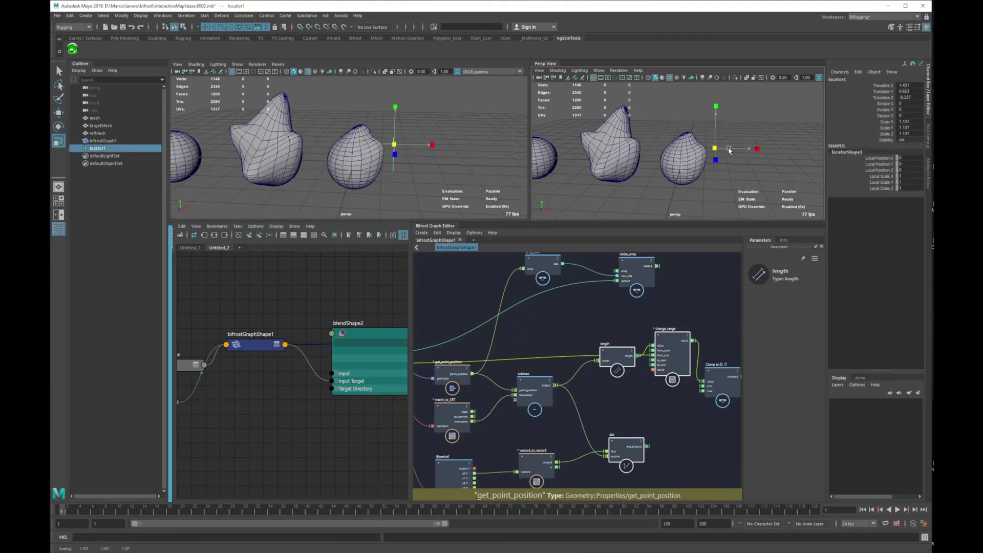
key(w)
drag(716, 150, 748, 153)
key(ctrl+z)
key(e)
key(r)
key(ctrl+z)
scroll(553, 426, down, 3)
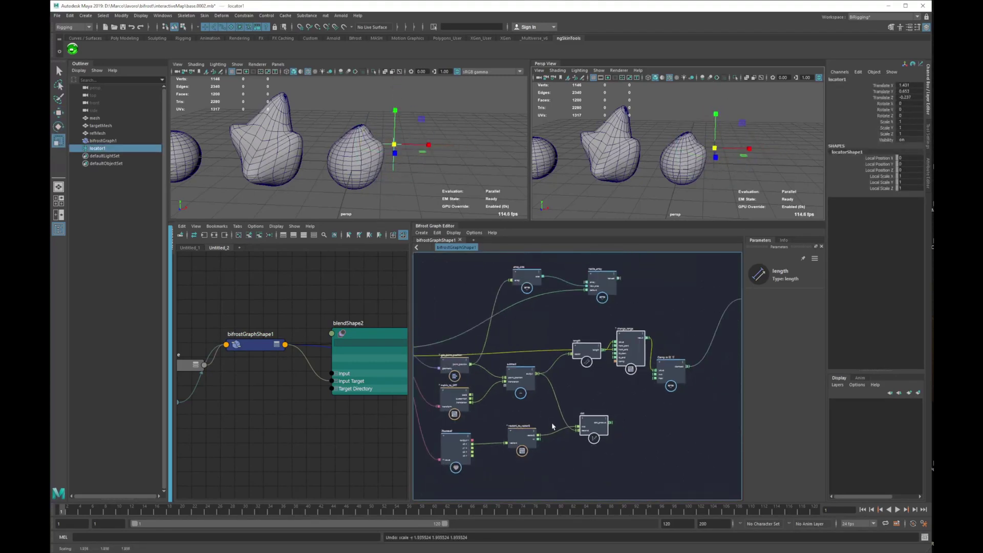
Move the matrix_to_SRT, subtract, vector4_to_vector3, matrix value and dot nodes down to free space in the graph
alt+middle_drag(577, 449, 631, 401)
click(603, 443)
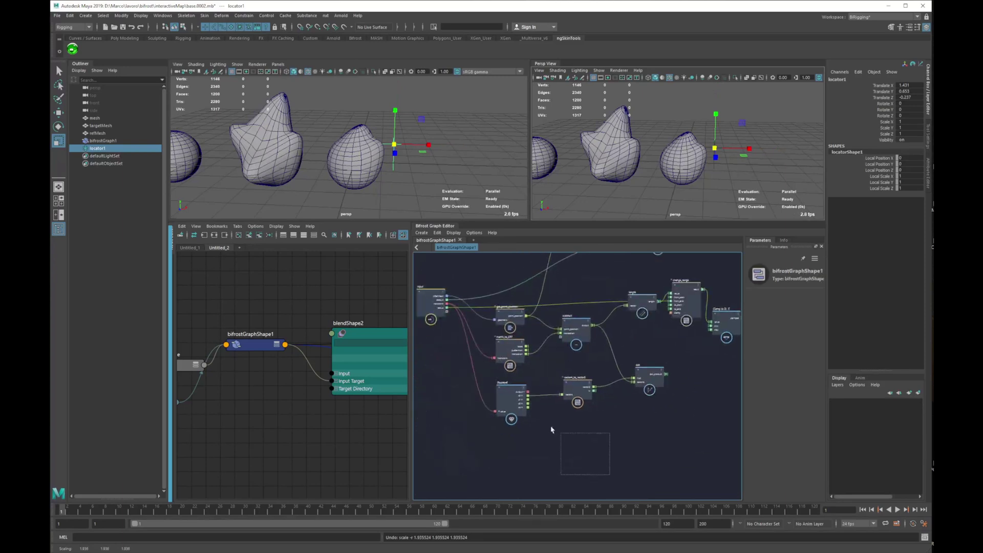
drag(502, 365, 503, 349)
drag(506, 358, 509, 455)
click(638, 447)
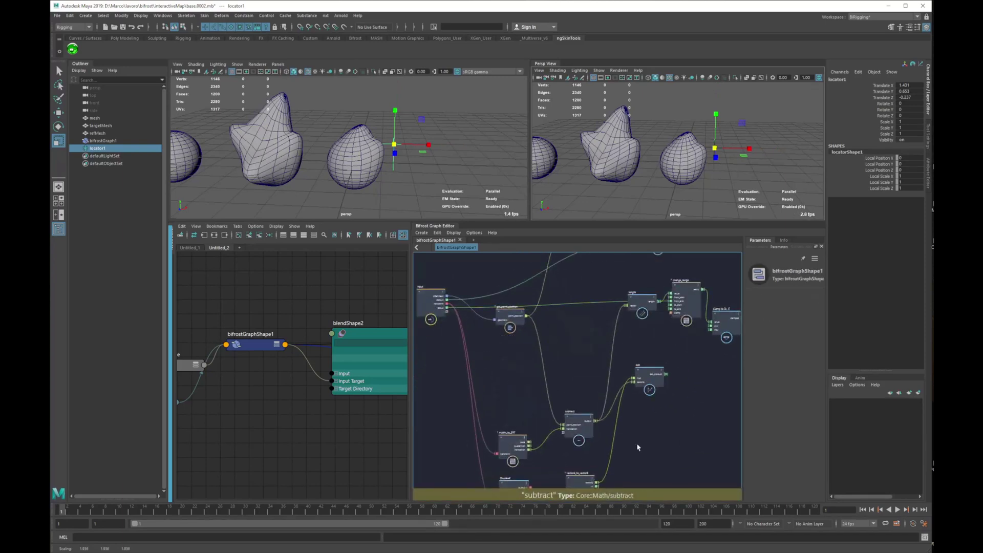
scroll(640, 446, up, 4)
drag(657, 342, 656, 489)
alt+middle_drag(597, 418, 606, 459)
drag(557, 453, 577, 474)
Move get_point_position up and the length, change_range and clamp nodes down to clear the middle of the graph
alt+middle_drag(549, 394, 667, 425)
scroll(612, 367, down, 2)
drag(550, 320, 533, 264)
mouse_move(553, 429)
alt+middle_down()
mouse_move(551, 364)
mouse_move(550, 420)
alt+middle_up()
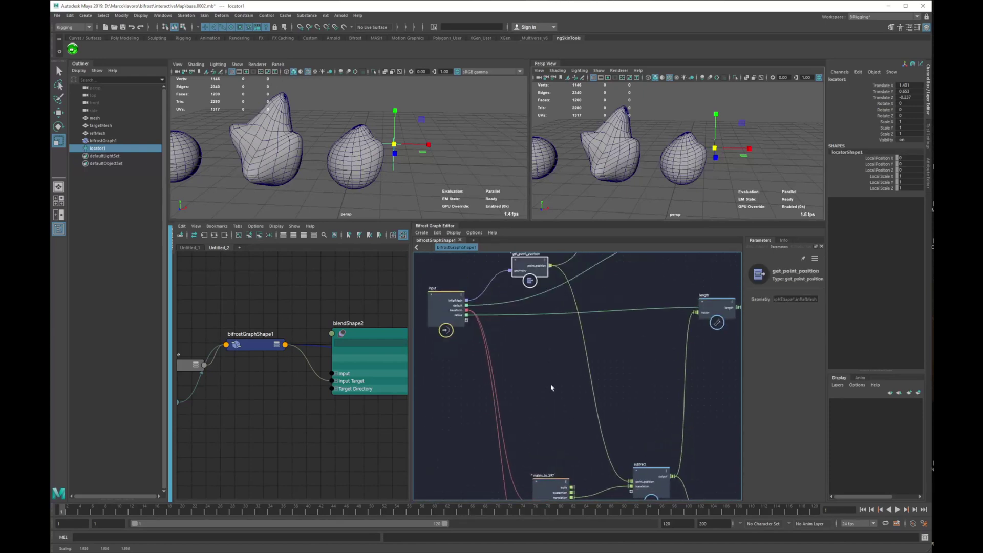
click(551, 388)
alt+middle_drag(640, 371, 494, 364)
alt+right_drag(665, 382, 566, 340)
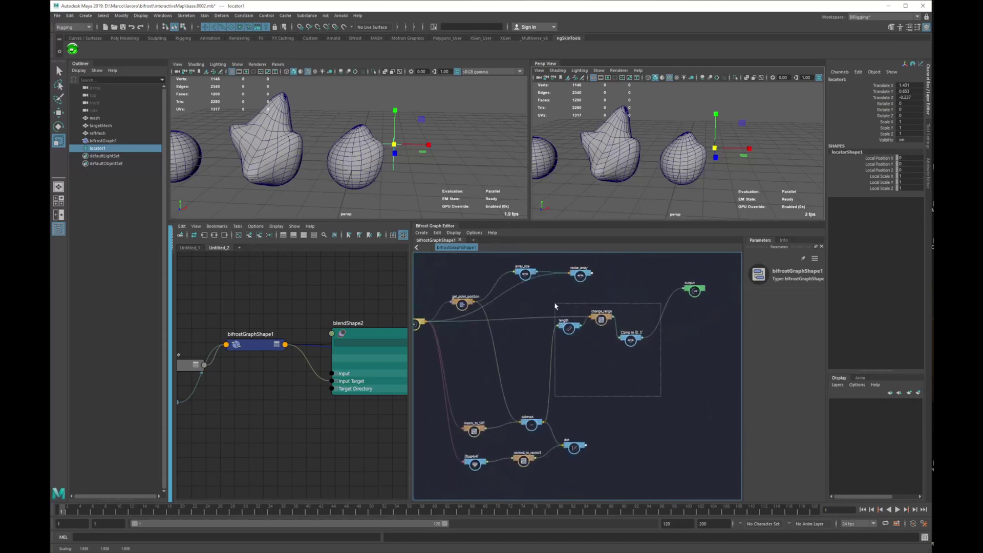
Add an inverse_matrix node and connect the input node's transform output to its matrix input
scroll(570, 390, up, 5)
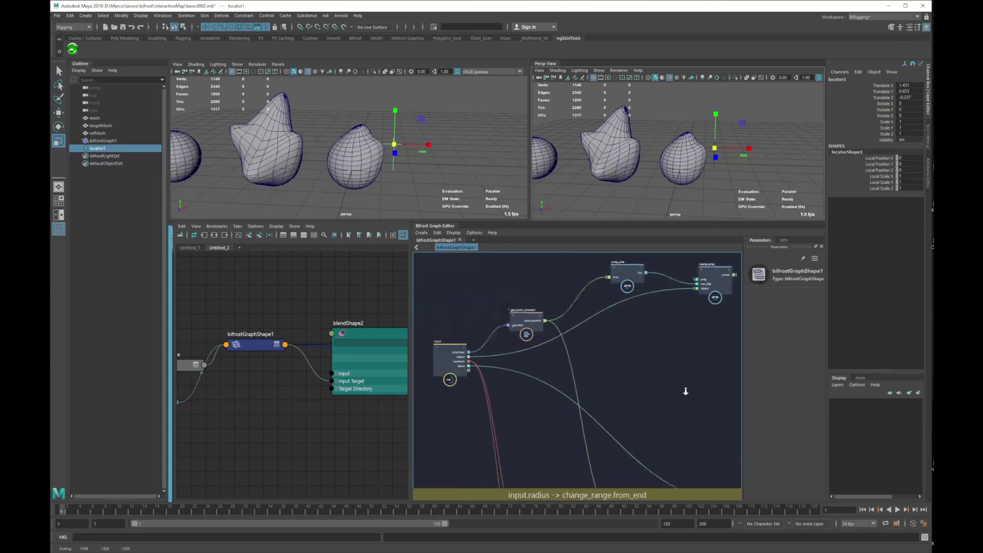
key(Tab)
text(inve)
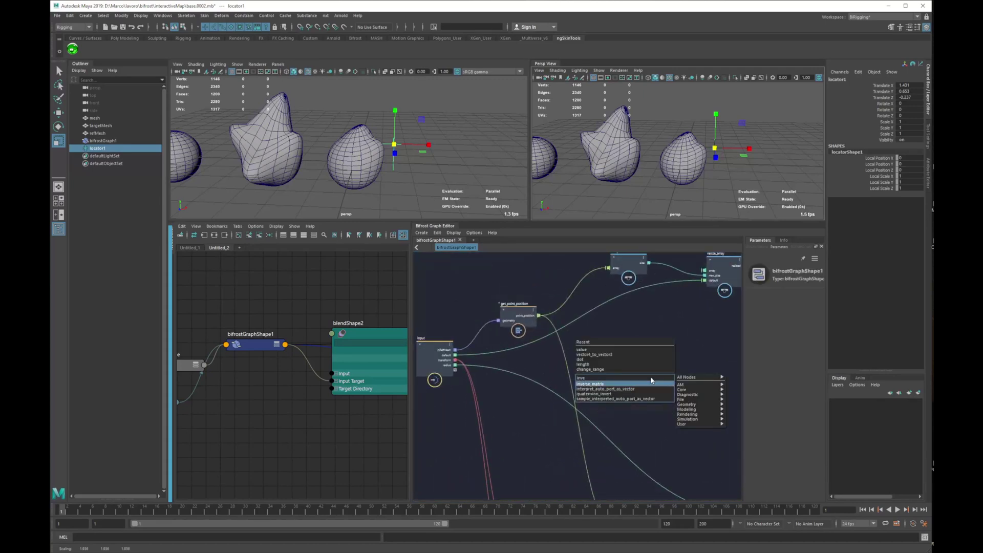
key(Return)
drag(456, 360, 545, 368)
Add a matrix_multiply node beyond the inverse_matrix node
alt+middle_drag(608, 372, 572, 357)
key(Tab)
text(mult)
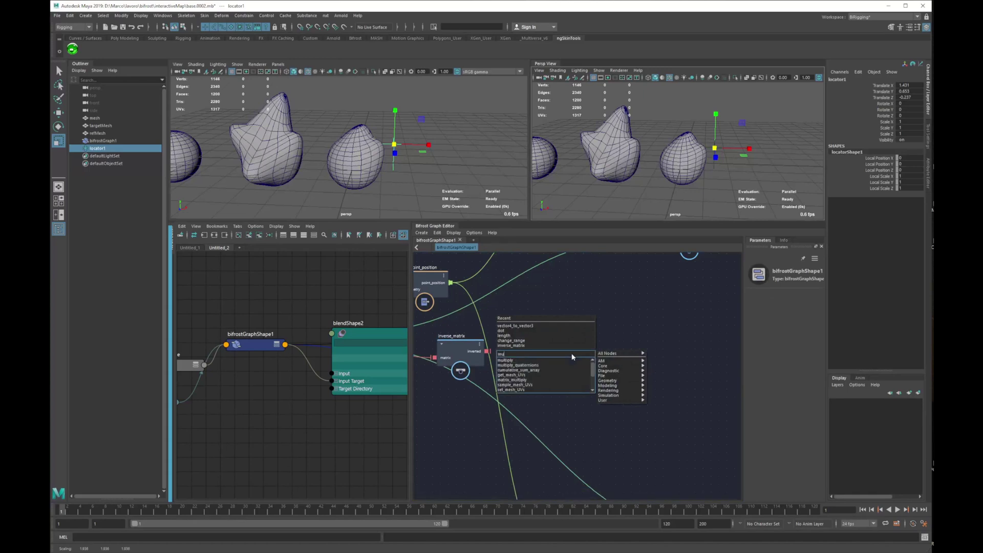
key(Down)
key(Down)
key(Return)
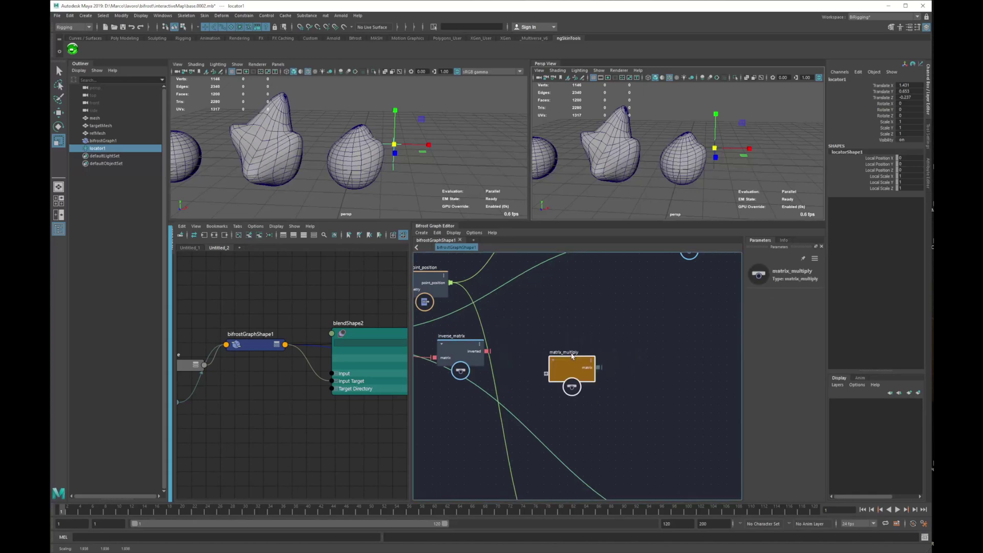
Connect inverse_matrix's inverted output and get_point_position's point_position output to the matrix_multiply node
alt+middle_drag(573, 357, 632, 364)
drag(516, 362, 477, 393)
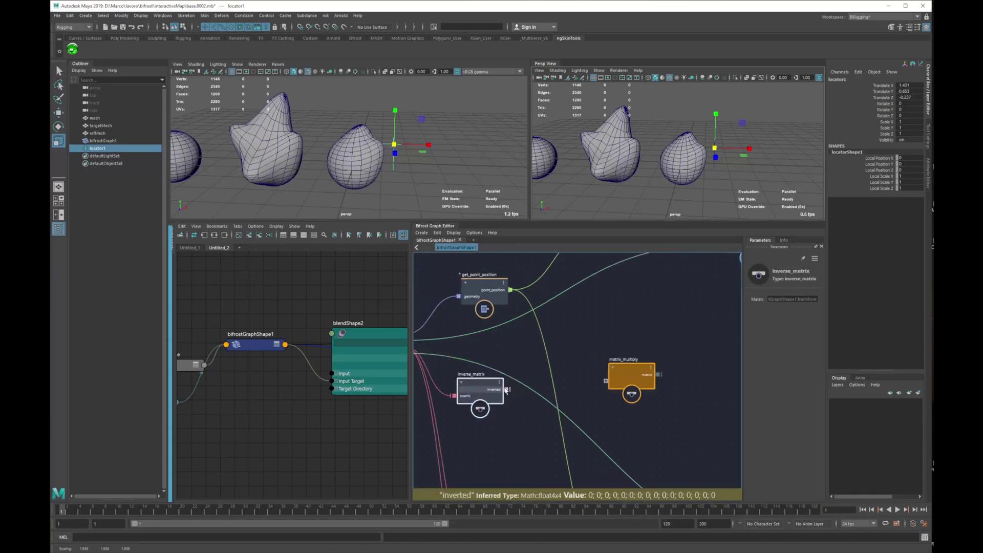
drag(597, 383, 620, 379)
alt+middle_drag(607, 372, 582, 375)
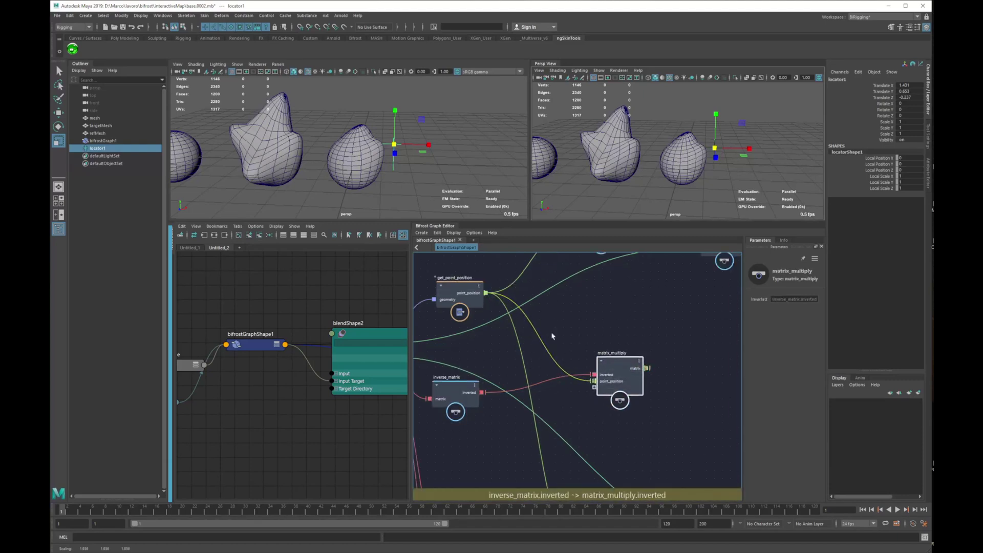
Insert a vector3_to_vector4 node on the point_position connection between get_point_position and matrix_multiply
click(553, 336)
key(Tab)
text(ve)
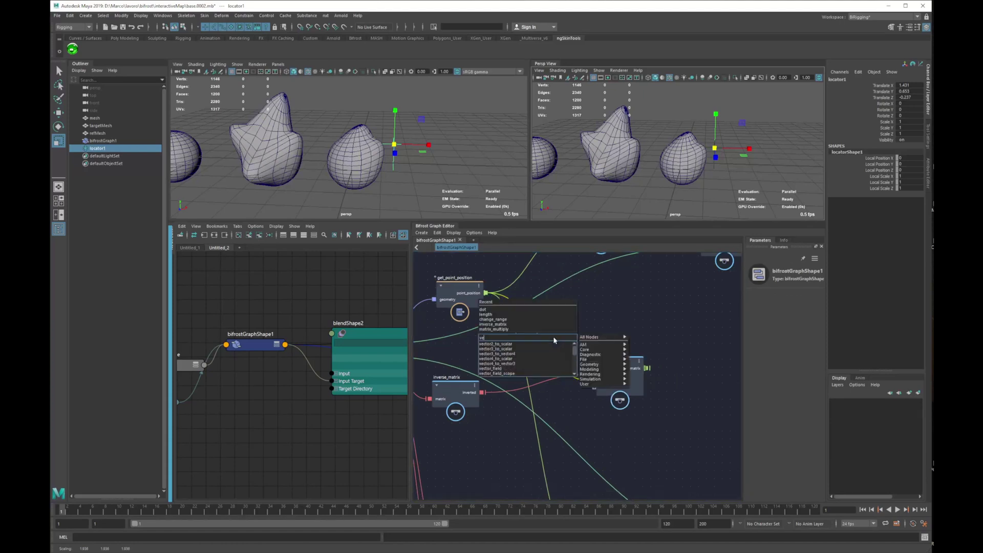
key(Down)
key(Down)
key(Down)
key(Return)
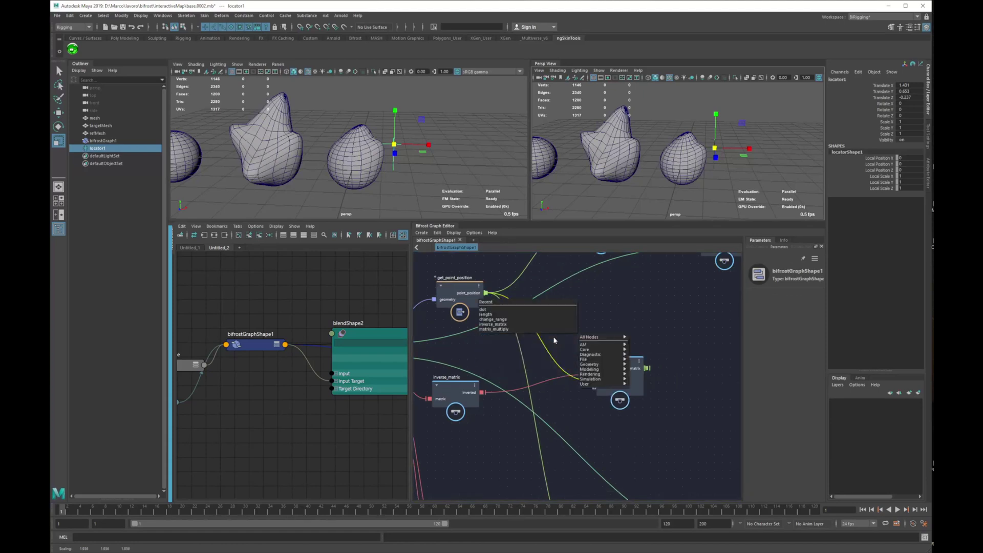
drag(551, 354, 547, 354)
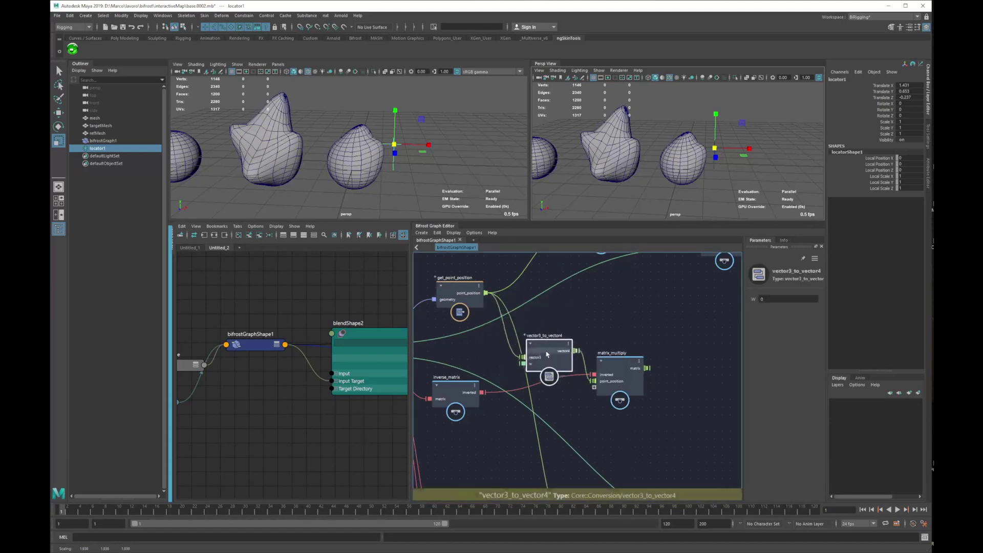
Set vector3_to_vector4's W to 1 and spread it and the matrix_multiply node further apart
click(783, 299)
text(1)
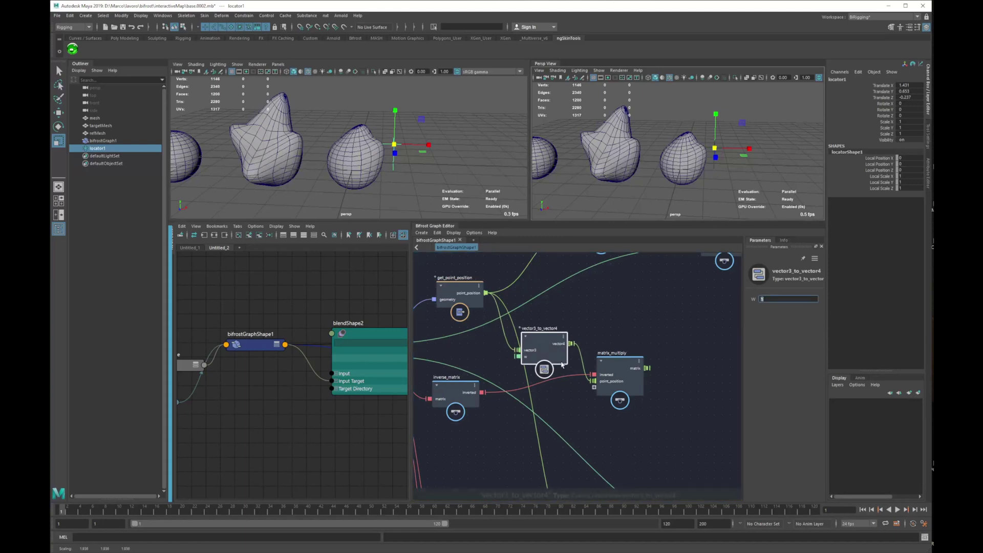
alt+middle_drag(549, 347, 516, 344)
drag(515, 344, 534, 342)
drag(592, 383, 633, 387)
alt+middle_drag(633, 387, 598, 388)
scroll(597, 387, down, 1)
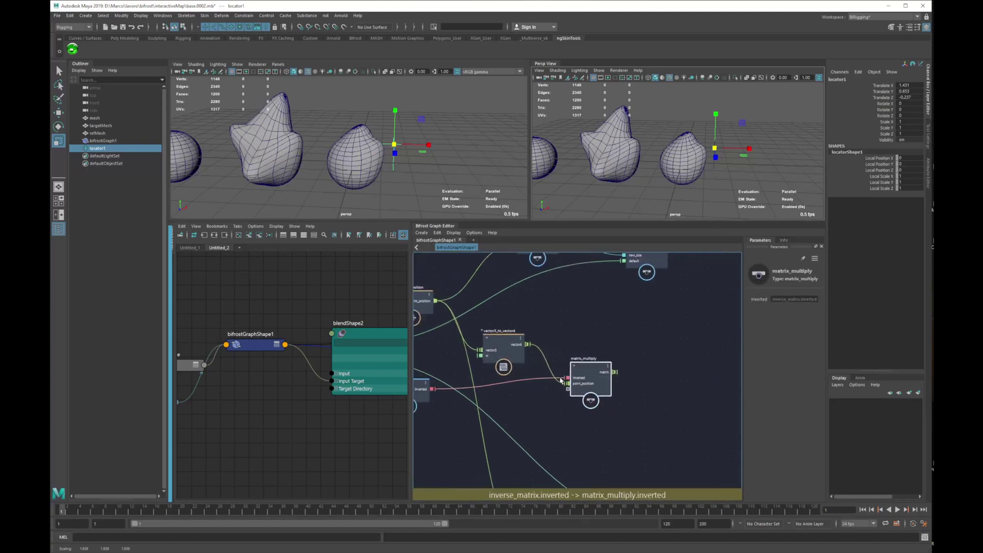
Move the length node beside matrix_multiply and connect matrix_multiply's matrix output to length's vector input
scroll(562, 380, down, 2)
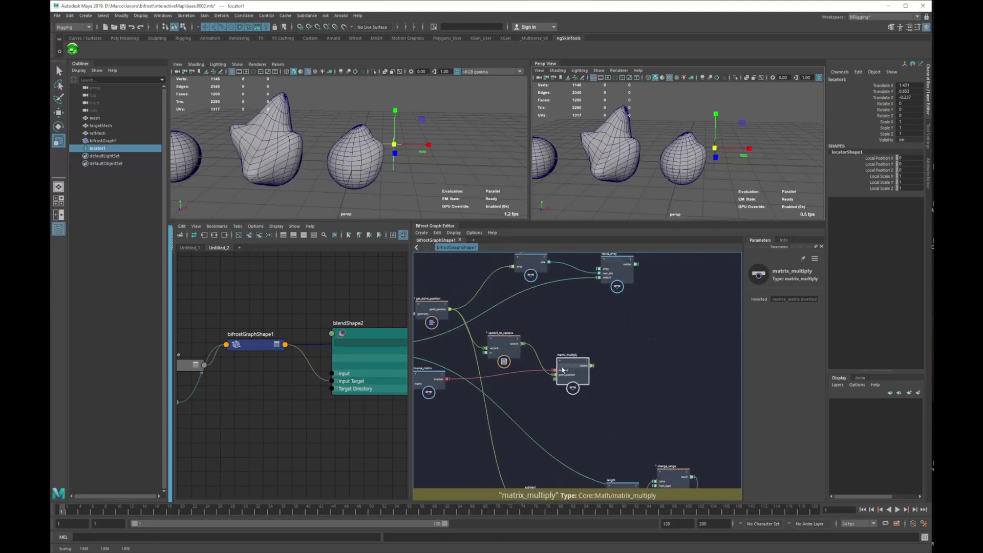
alt+middle_drag(582, 382, 572, 338)
drag(560, 331, 557, 331)
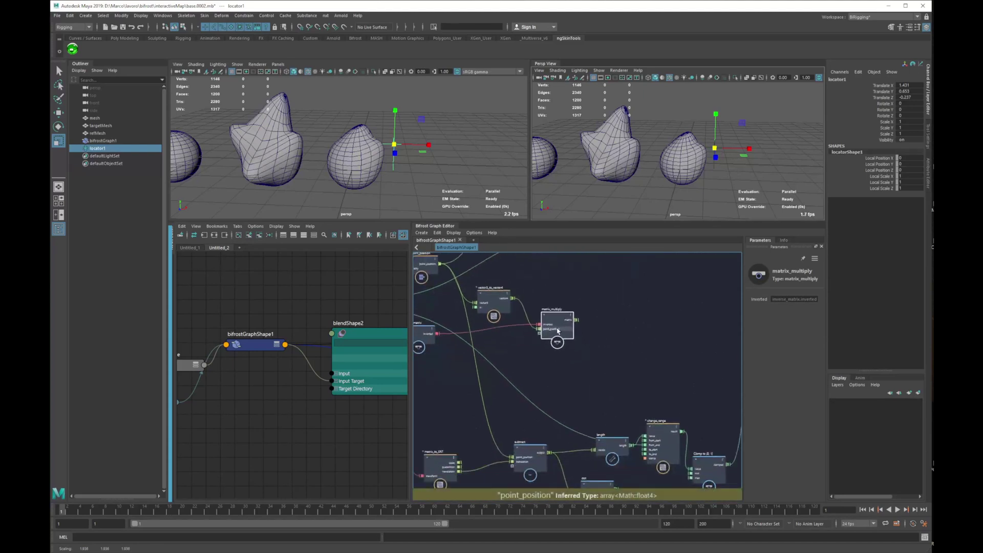
alt+middle_drag(569, 415, 567, 365)
drag(536, 406, 541, 405)
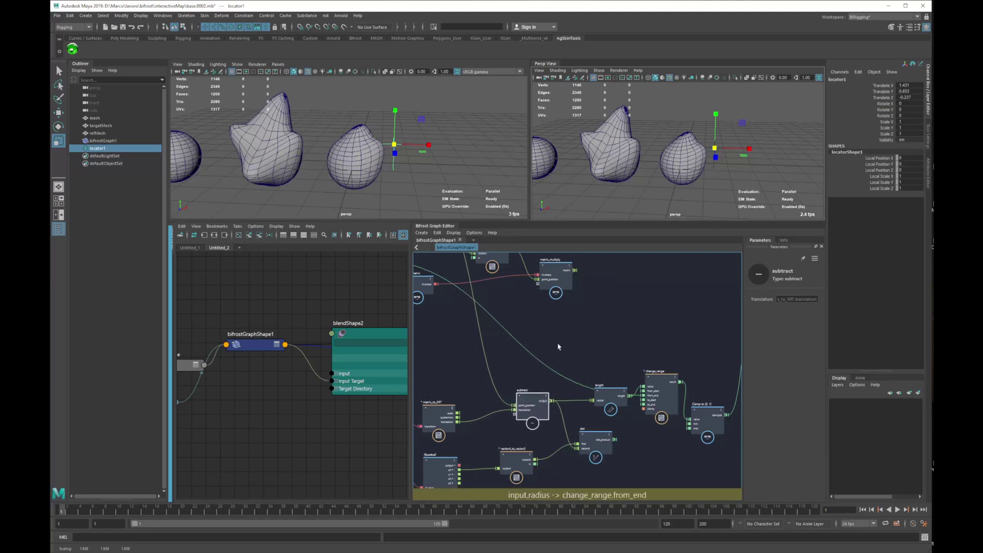
alt+middle_drag(605, 397, 554, 422)
alt+middle_drag(563, 369, 559, 400)
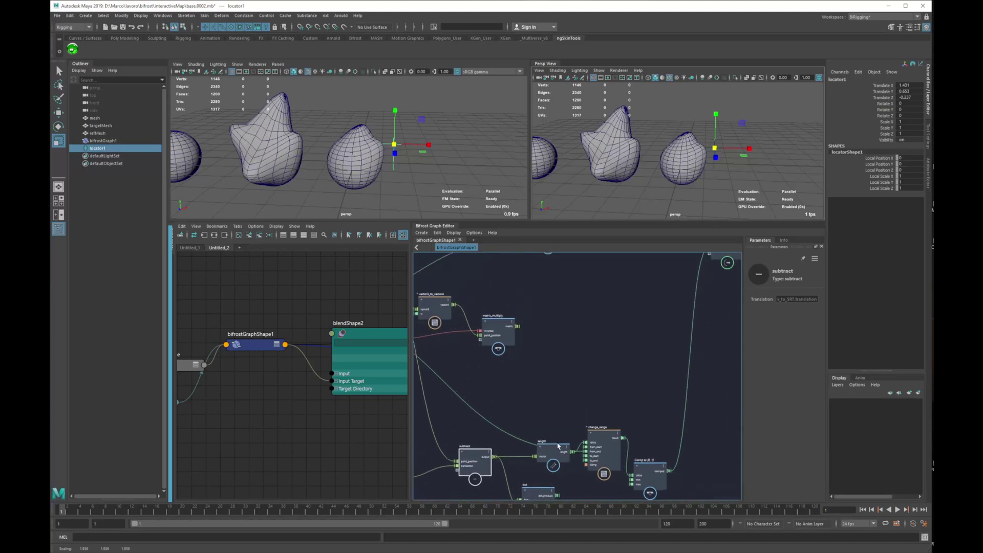
drag(548, 458, 552, 361)
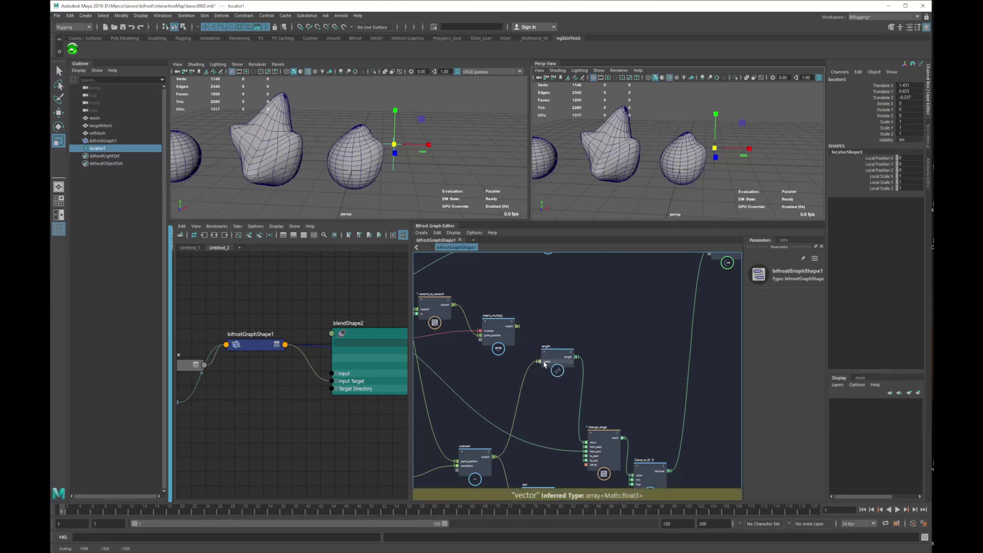
drag(538, 360, 540, 361)
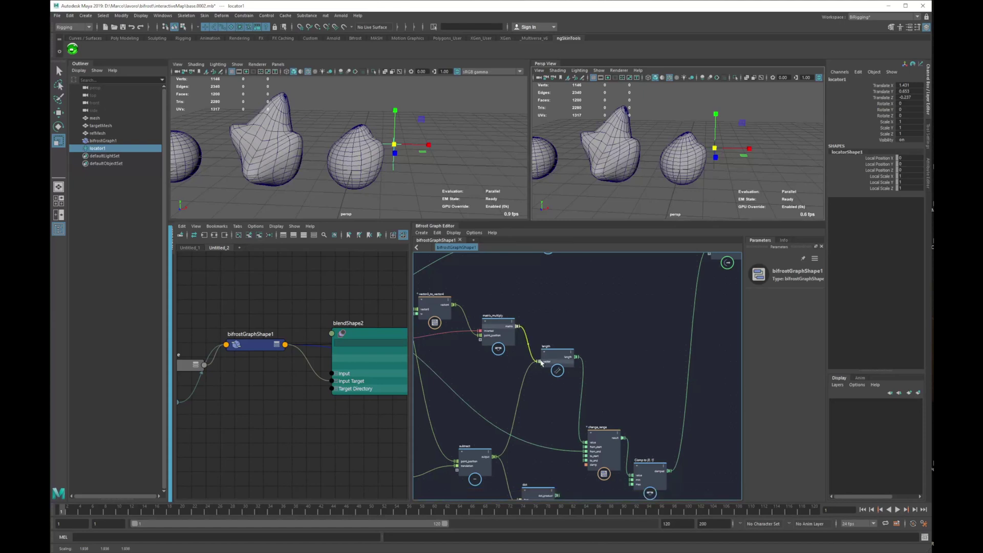
Move the locator beside the sphere and scale it to 1.351 to test the transform-driven falloff
key(w)
mouse_move(398, 148)
mouse_down()
mouse_move(376, 145)
mouse_move(411, 151)
mouse_move(390, 146)
mouse_up()
key(r)
key(w)
mouse_move(391, 145)
alt+mouse_down()
mouse_move(360, 157)
mouse_move(374, 148)
mouse_move(390, 174)
mouse_move(366, 164)
mouse_move(398, 151)
mouse_move(378, 149)
mouse_move(405, 135)
alt+mouse_up()
key(e)
key(r)
key(w)
Try a larger radius on bifrostGraphShape1, undo it and reselect the locator
click(264, 345)
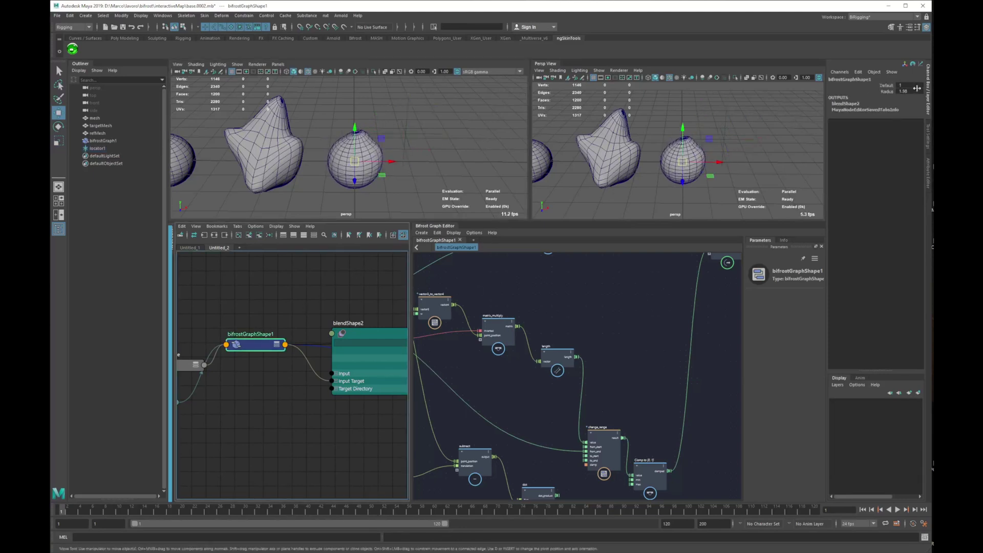
click(405, 135)
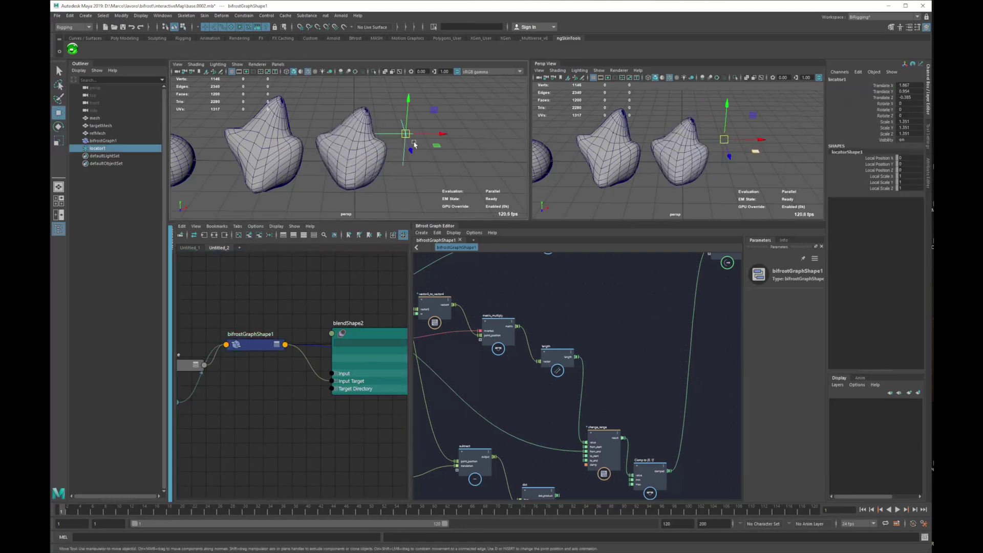
drag(404, 136, 406, 137)
key(ctrl+z)
key(ctrl+z)
key(ctrl+z)
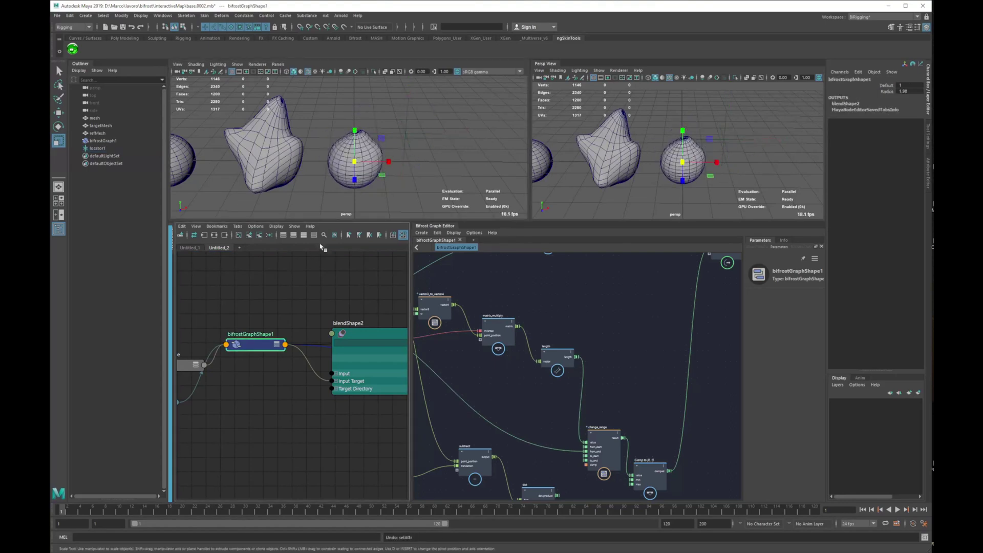
click(407, 135)
key(w)
Rearrange the inverse_matrix, matrix_multiply and length nodes so they follow vector3_to_vector4 in order
scroll(583, 358, down, 3)
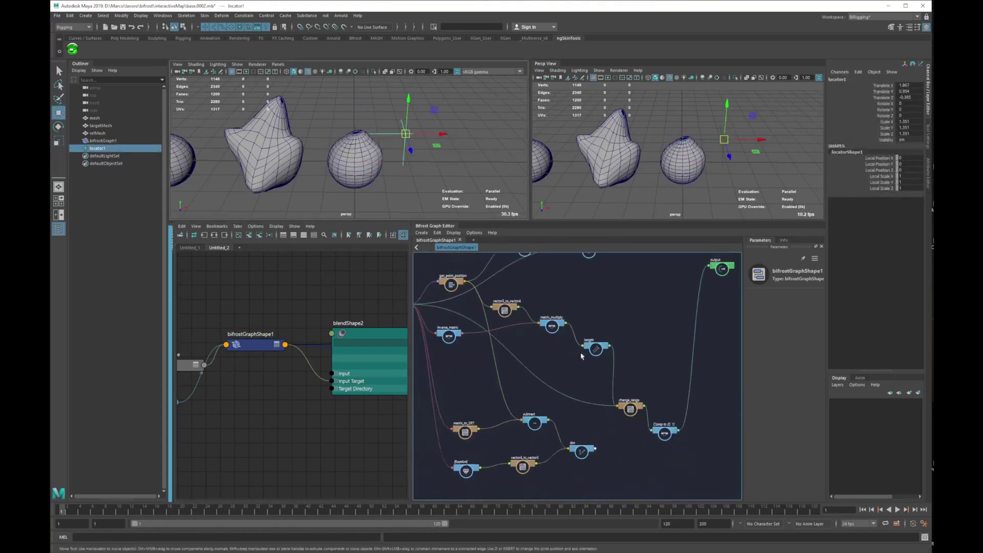
scroll(591, 367, up, 4)
click(463, 339)
drag(463, 340, 490, 333)
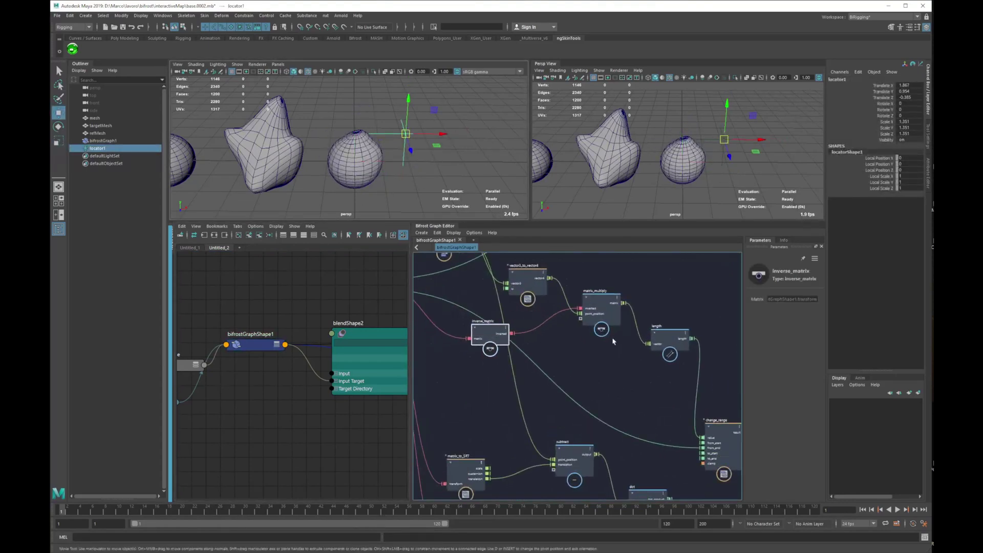
alt+middle_drag(625, 335, 524, 345)
drag(571, 350, 588, 306)
drag(503, 321, 527, 291)
drag(584, 313, 591, 296)
Move the change_range and clamp nodes up and closer to the length node
alt+middle_drag(614, 407, 559, 368)
scroll(560, 369, down, 2)
drag(571, 400, 599, 316)
drag(621, 435, 693, 376)
alt+middle_drag(525, 429, 631, 370)
scroll(614, 402, up, 1)
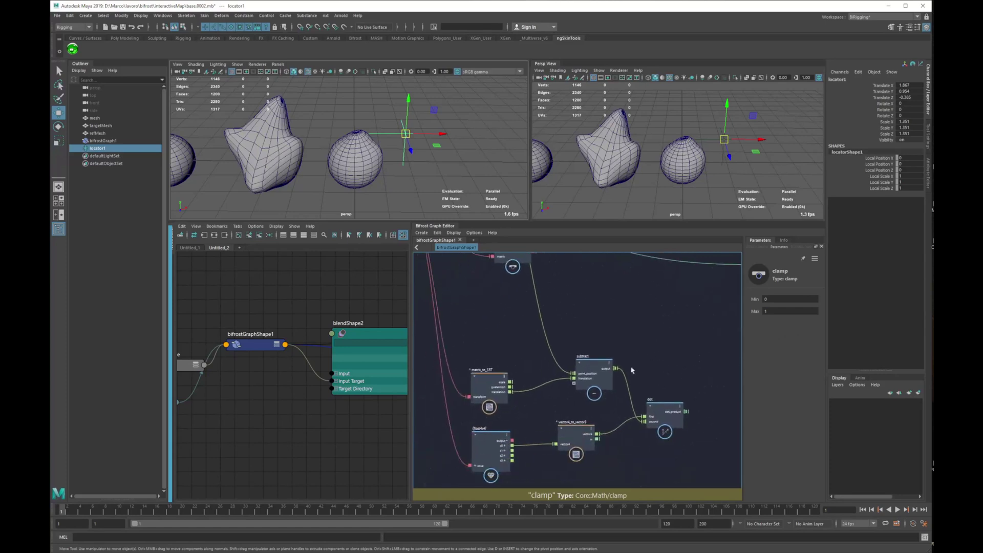
Move the Float4x4, vector4_to_vector3 and dot nodes up near matrix_multiply, leaving subtract below them
drag(505, 439, 508, 306)
middle_drag(593, 363, 558, 394)
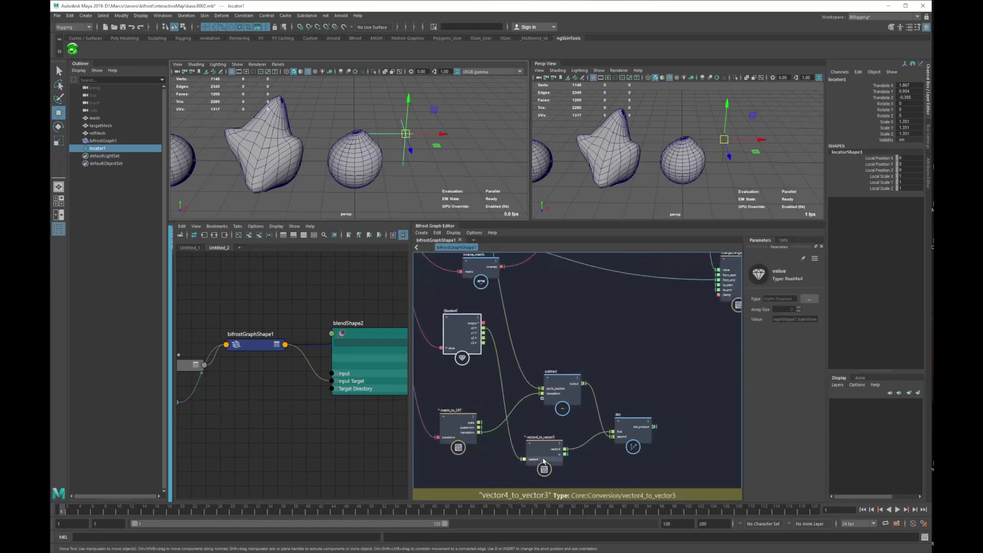
drag(544, 462, 563, 314)
middle_drag(625, 365, 572, 416)
drag(499, 448, 495, 467)
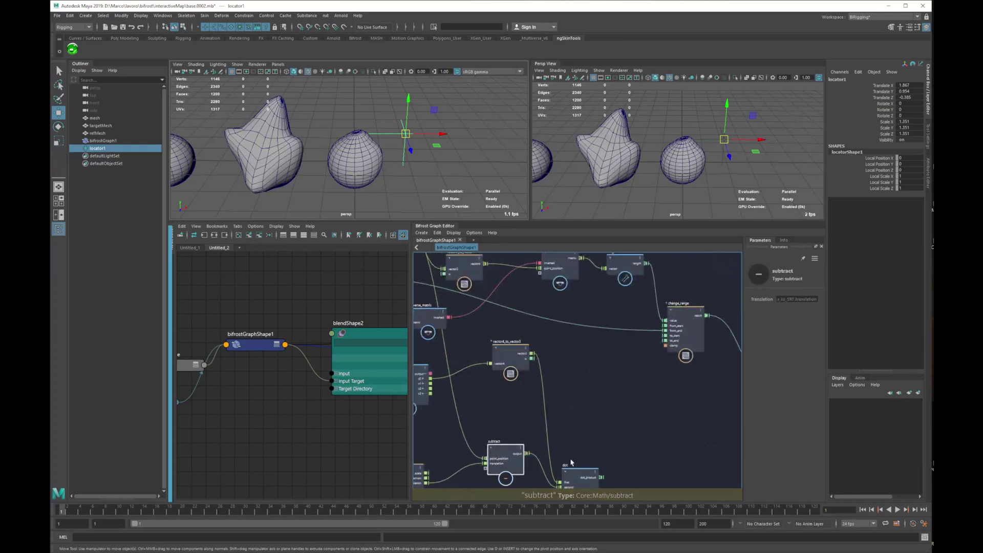
drag(578, 474, 620, 310)
middle_drag(588, 366, 612, 402)
scroll(597, 378, up, 1)
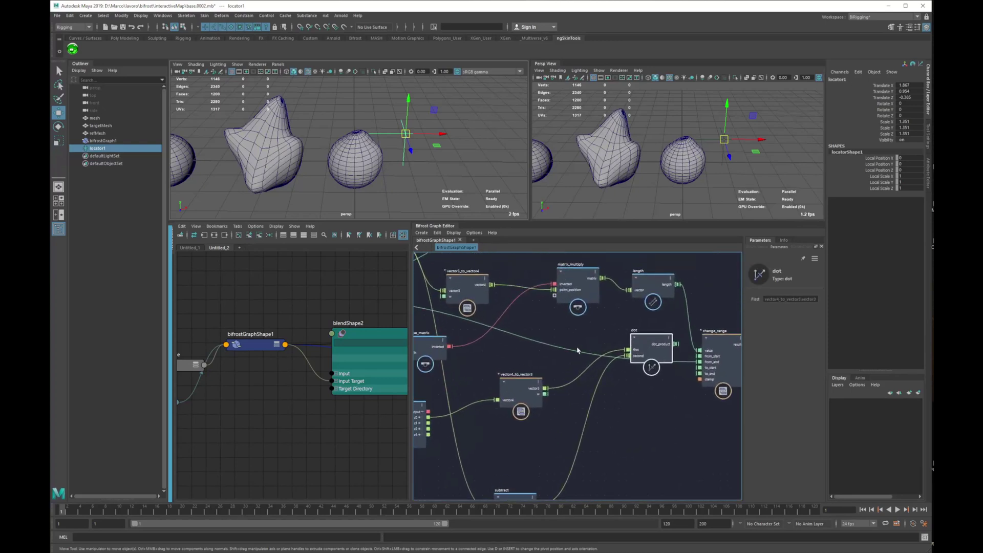
middle_drag(580, 348, 535, 352)
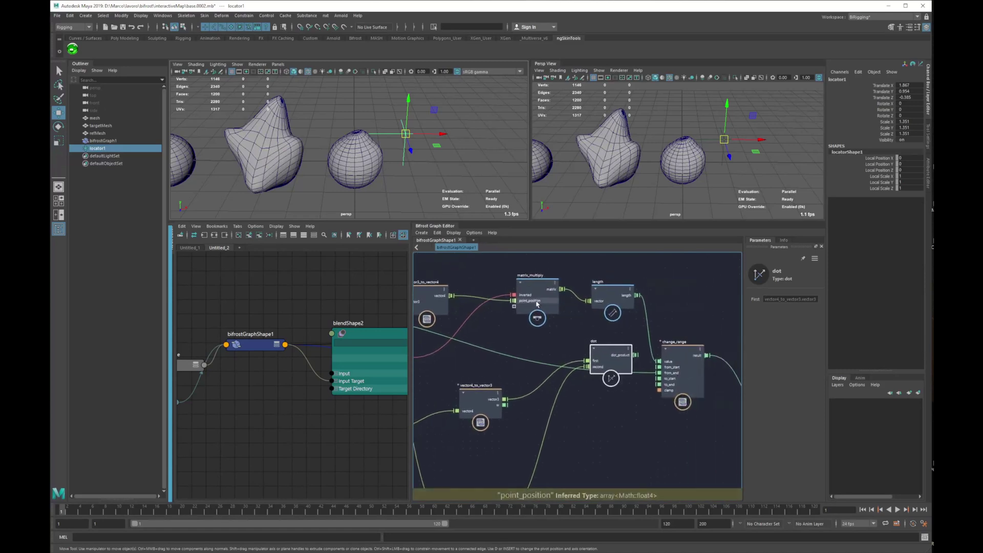
Move the length node out of the way and connect matrix_multiply's matrix output to dot's second input
drag(614, 299, 655, 256)
drag(544, 296, 589, 376)
click(554, 303)
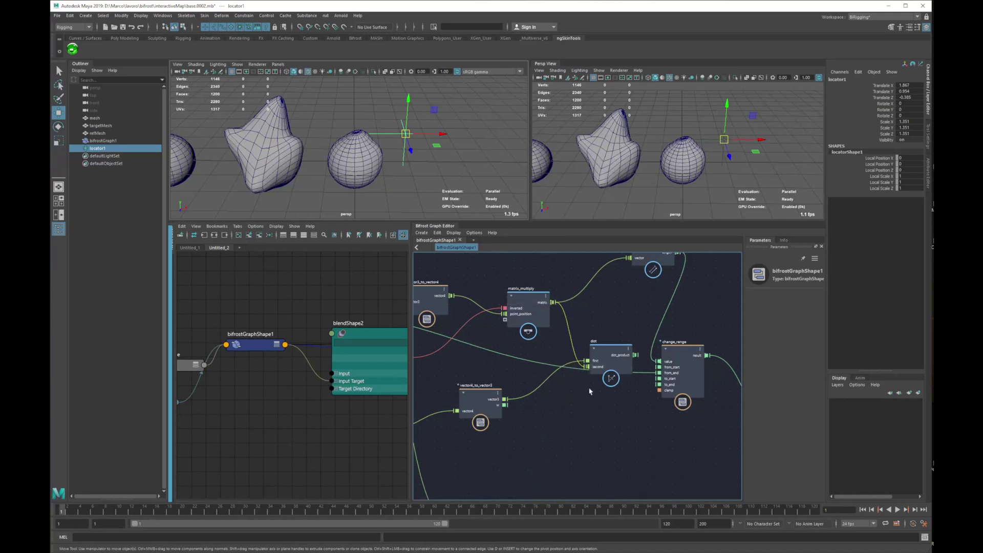
Set the dot and change_range nodes apart and connect dot_product straight to the clamp node's value input
alt+middle_drag(606, 397, 557, 393)
drag(561, 358, 549, 389)
alt+middle_drag(610, 395, 578, 384)
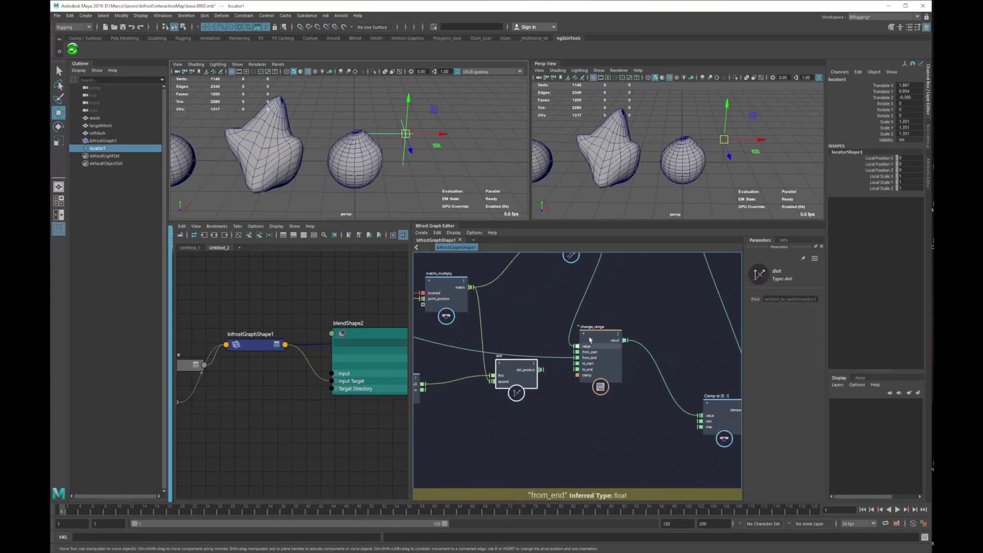
drag(590, 340, 632, 284)
drag(541, 369, 703, 415)
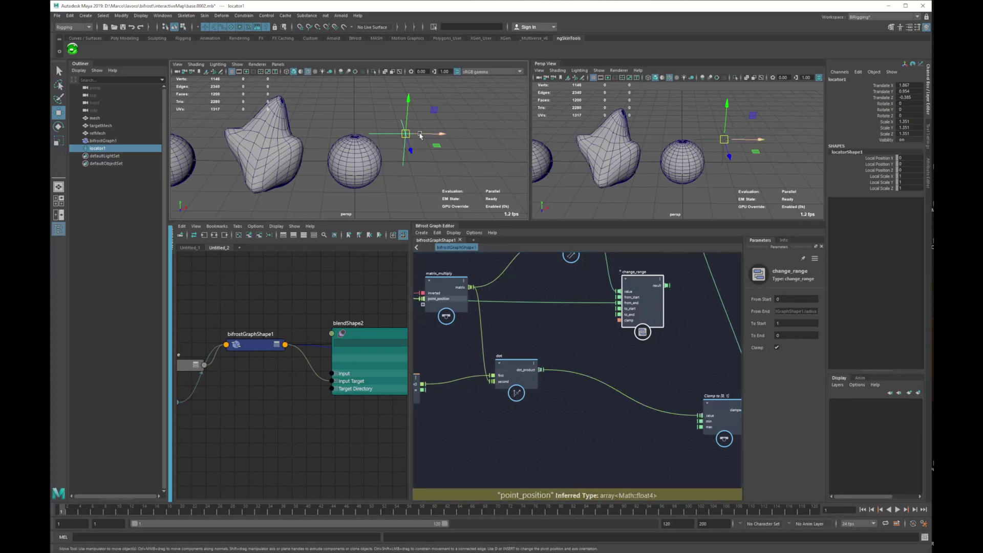
Move the locator onto the sphere and rotate it to test the dot-product weights
drag(437, 134, 407, 139)
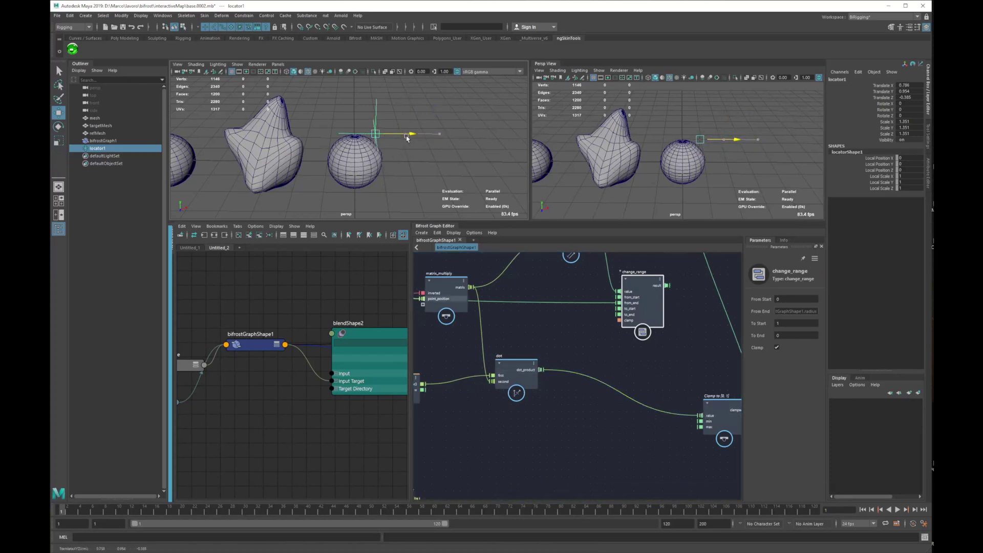
click(380, 158)
click(394, 162)
key(e)
drag(398, 151, 366, 129)
key(r)
key(e)
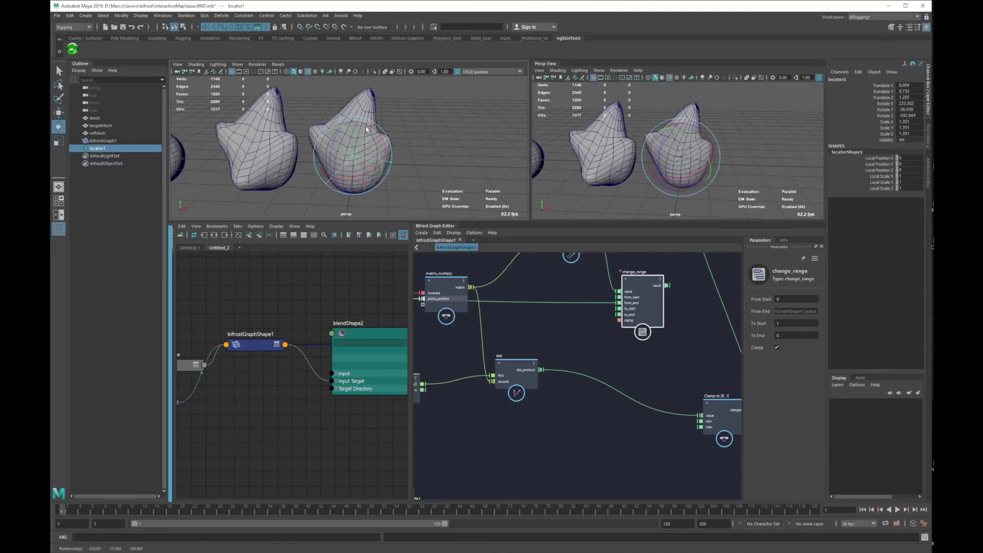
Move the rotated locator across the sphere to about X 0.75, Y 0.71, Z 0.12
key(w)
alt+drag(354, 161, 331, 162)
drag(302, 108, 380, 132)
Stack the Float4x4 and matrix_to_SRT nodes lower in the graph and shift subtract beside them
alt+right_drag(572, 399, 500, 417)
alt+middle_drag(499, 418, 591, 389)
click(585, 419)
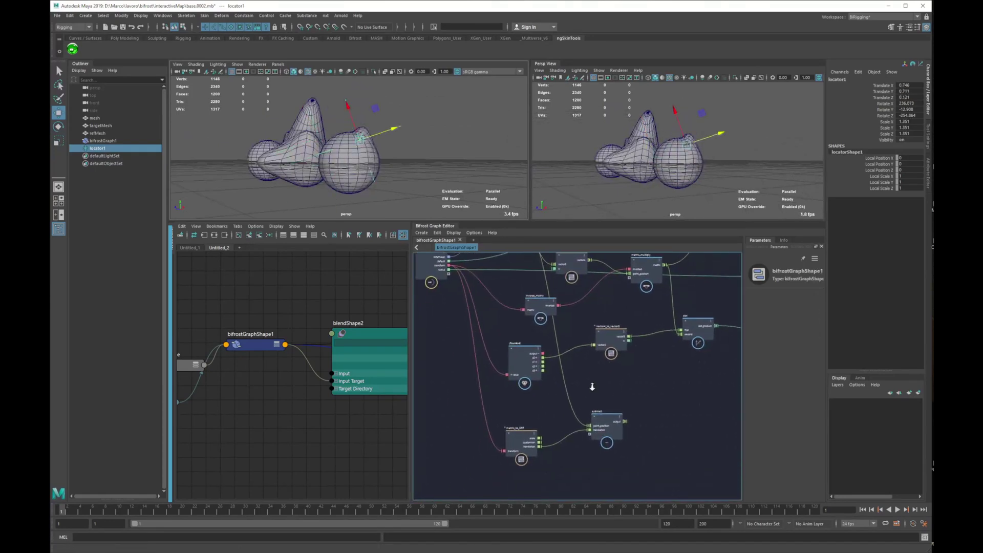
drag(510, 353, 509, 467)
alt+middle_drag(619, 447, 567, 450)
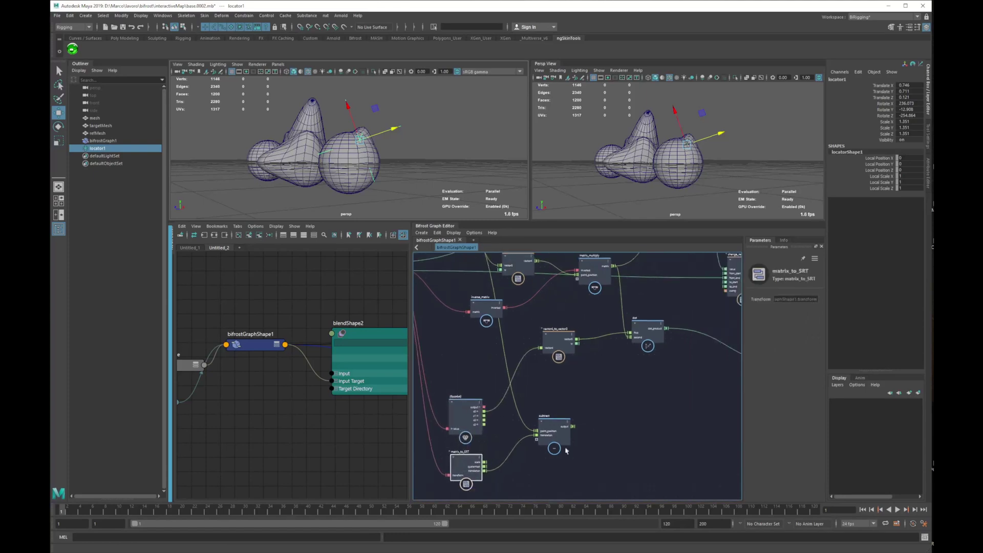
drag(557, 432, 568, 447)
alt+middle_drag(513, 365, 536, 405)
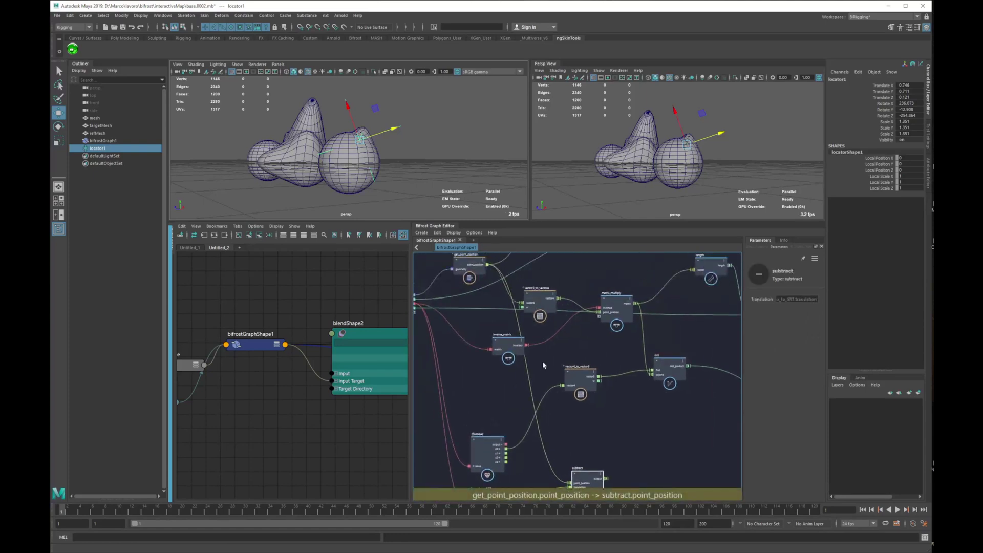
Stack vector3_to_vector4 above inverse_matrix and place matrix_multiply just after them
drag(529, 298, 494, 312)
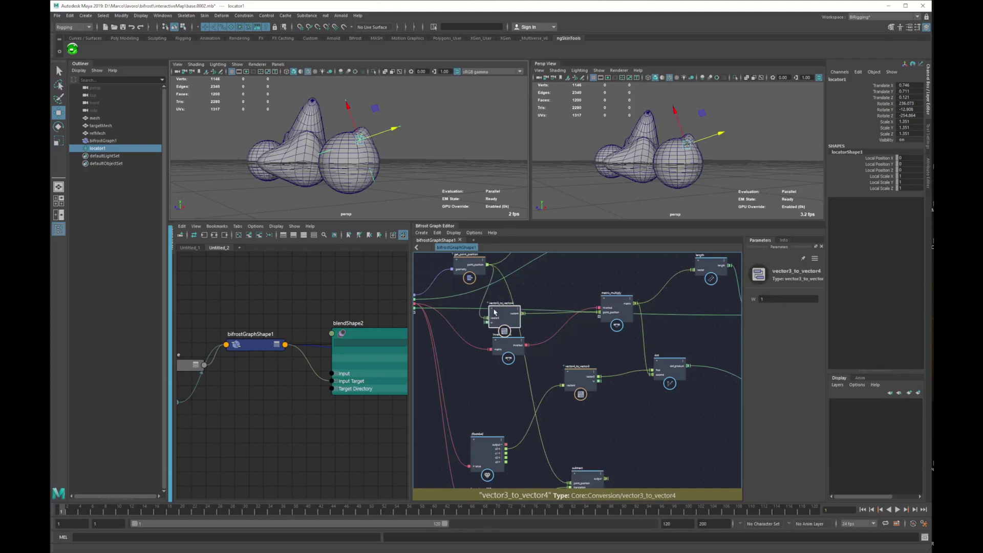
drag(509, 347, 486, 368)
alt+middle_drag(534, 363, 495, 382)
scroll(495, 381, up, 3)
drag(614, 316, 496, 365)
alt+middle_drag(509, 369, 649, 374)
click(580, 322)
middle_drag(581, 321, 509, 339)
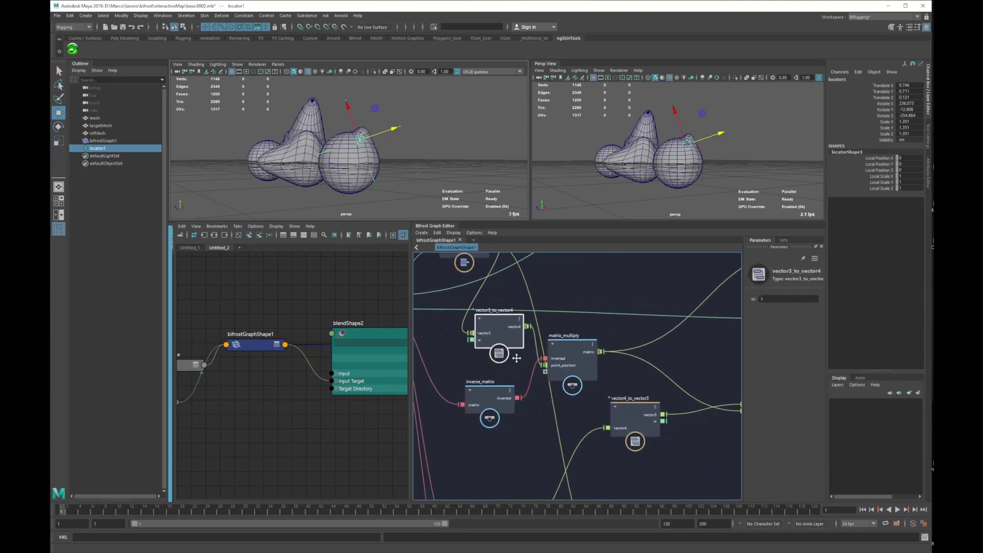
drag(566, 375, 588, 352)
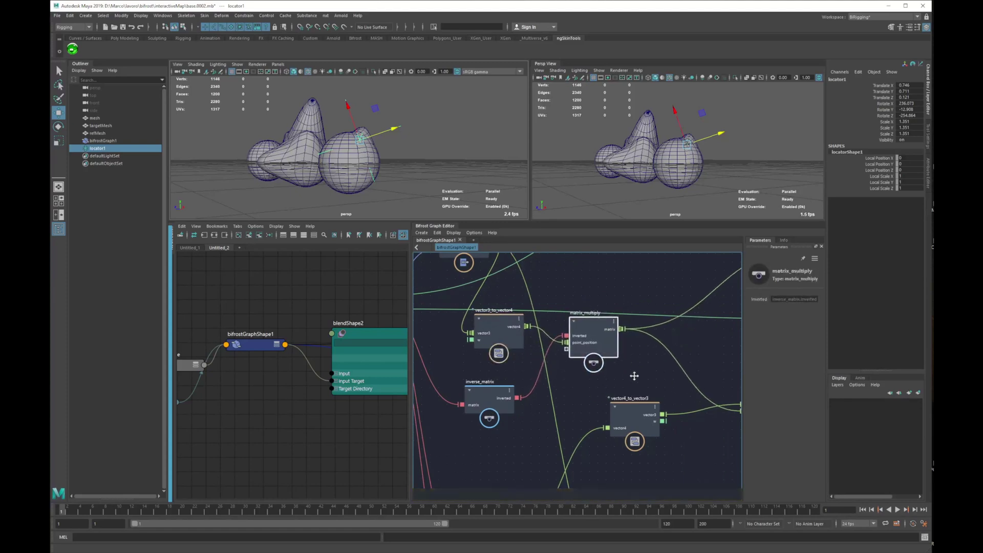
Reposition the subtract and vector4_to_vector3 nodes into a column beneath matrix_multiply
alt+middle_drag(635, 375, 594, 303)
scroll(595, 304, down, 3)
drag(605, 464, 593, 443)
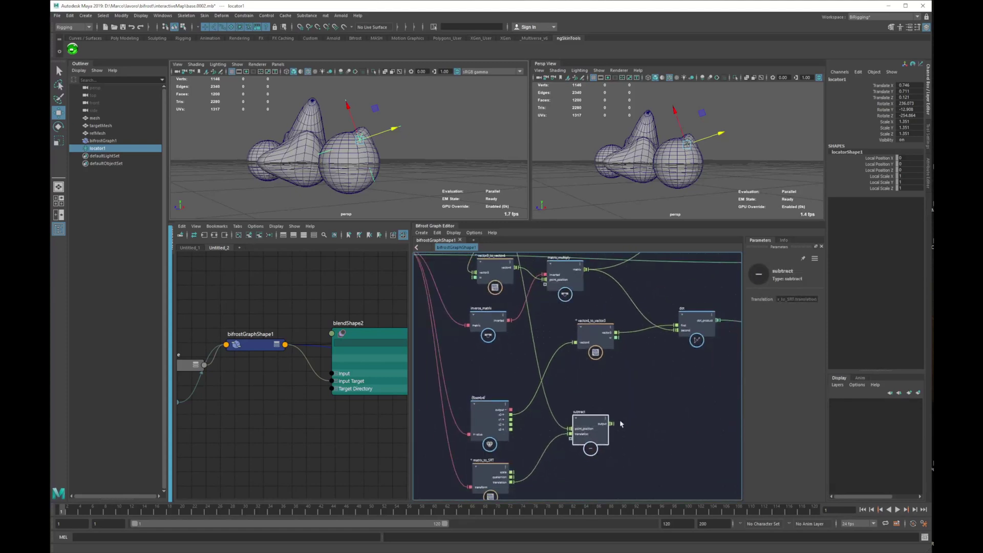
middle_drag(593, 443, 517, 463)
drag(544, 342, 530, 356)
alt+middle_drag(529, 438, 614, 391)
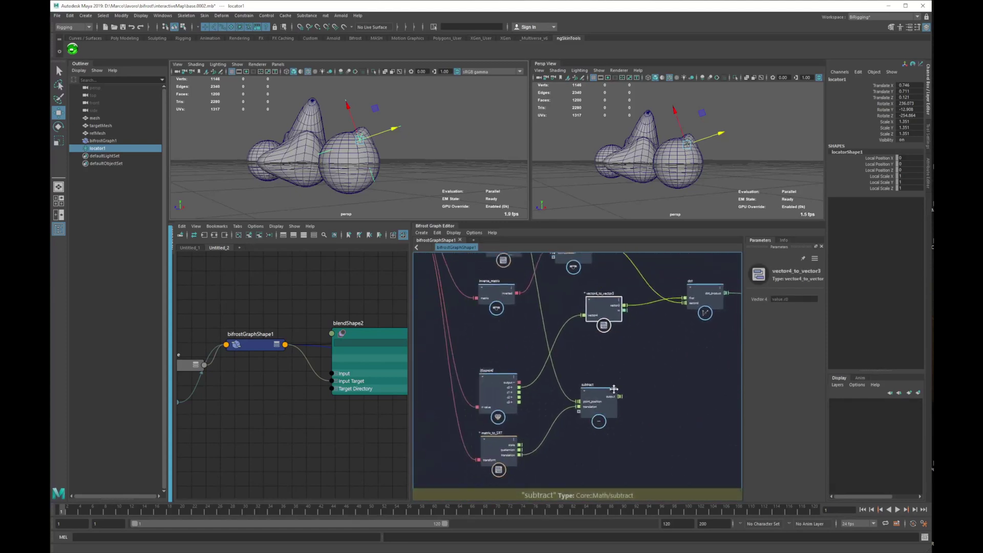
scroll(588, 406, up, 2)
drag(592, 402, 598, 408)
Nudge the get_point_position and matrix_to_SRT nodes into line with their neighbouring nodes
alt+middle_drag(525, 297, 564, 396)
scroll(565, 397, down, 3)
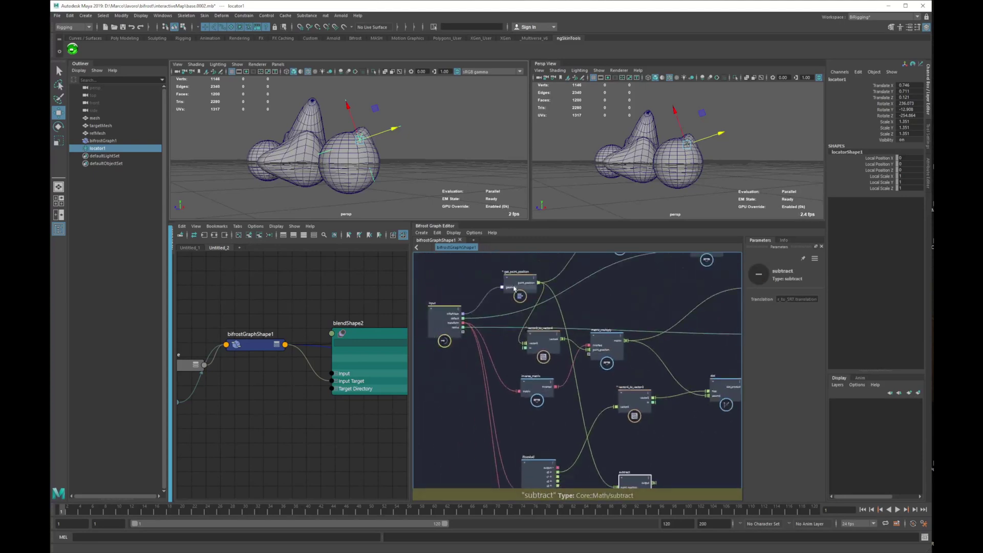
drag(520, 288, 525, 285)
alt+middle_drag(543, 456, 542, 314)
mouse_move(539, 389)
mouse_down()
mouse_move(559, 383)
mouse_move(542, 396)
mouse_up()
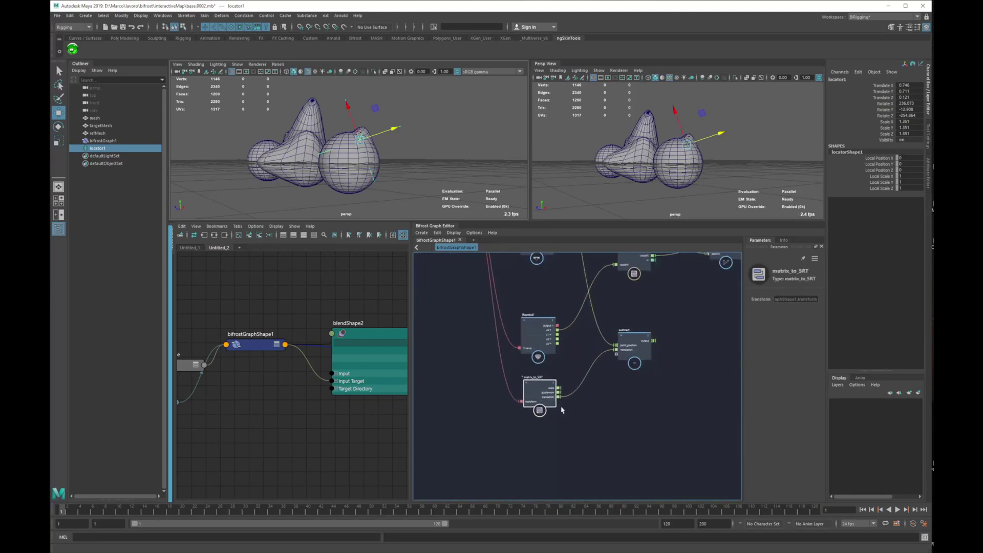
Align matrix_multiply, vector4_to_vector3 and subtract more closely in one column before the dot node
alt+right_drag(563, 410, 622, 423)
alt+middle_drag(535, 364, 503, 430)
alt+right_drag(503, 430, 435, 393)
alt+middle_drag(598, 399, 517, 418)
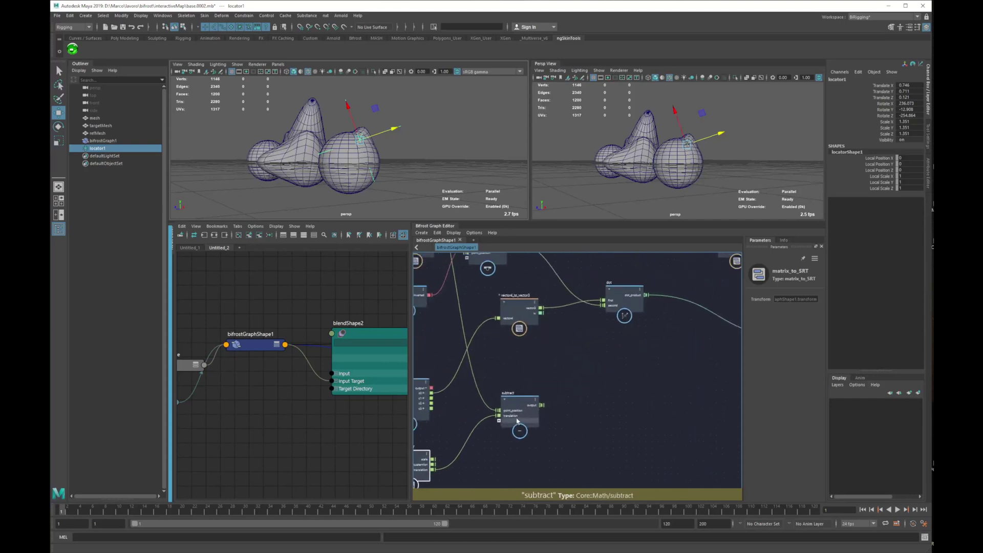
alt+middle_drag(542, 366, 546, 417)
alt+right_drag(546, 417, 524, 392)
drag(503, 307, 523, 318)
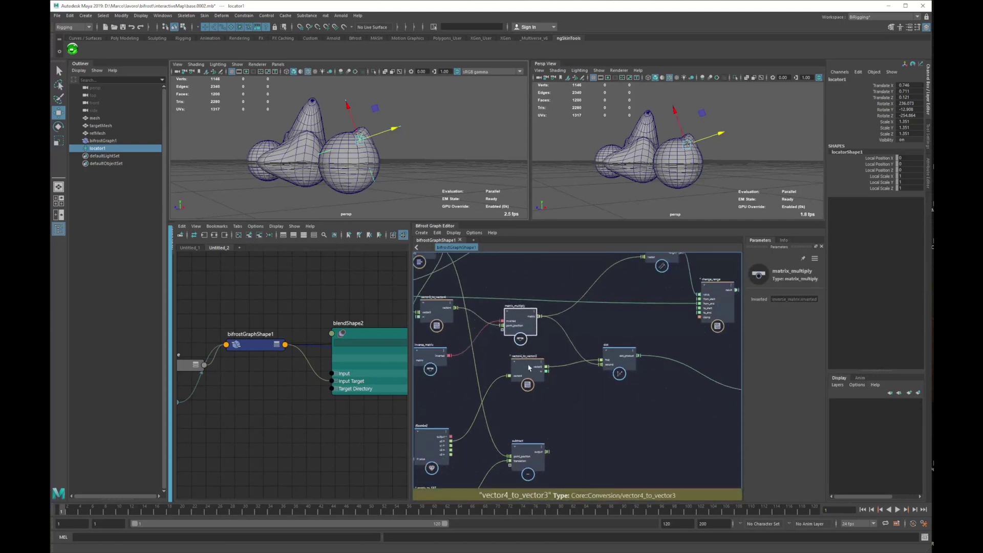
drag(529, 368, 531, 378)
drag(521, 324, 527, 341)
alt+right_drag(537, 360, 558, 364)
scroll(558, 364, up, 1)
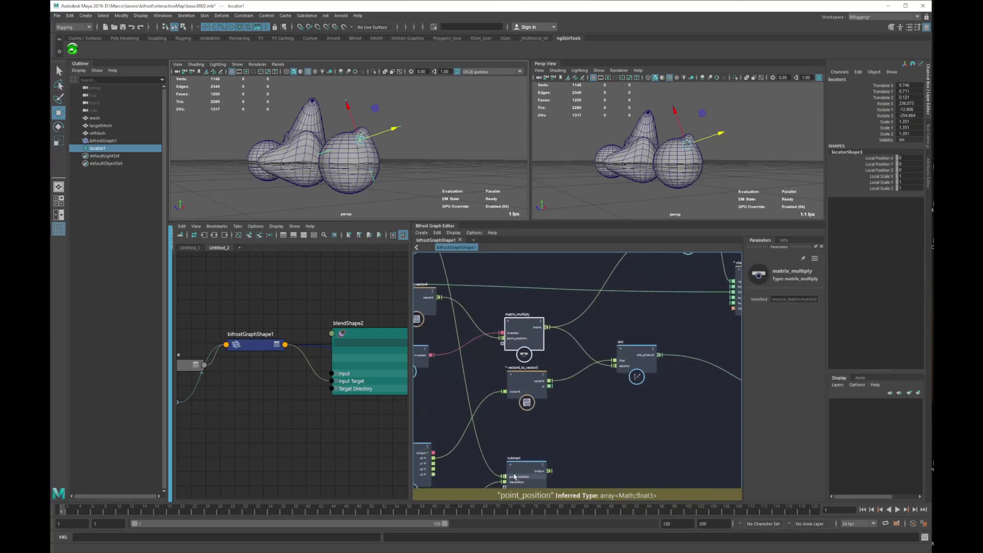
click(530, 451)
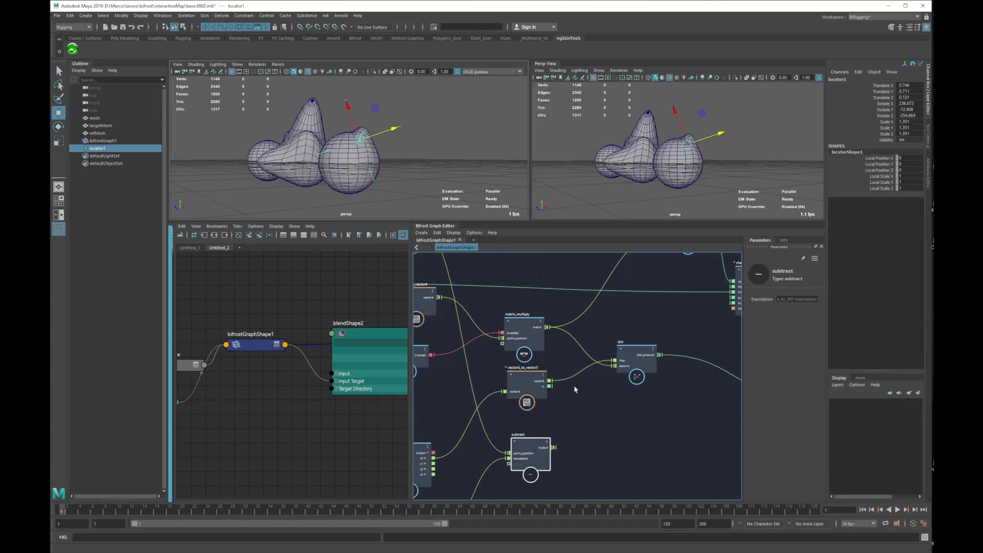